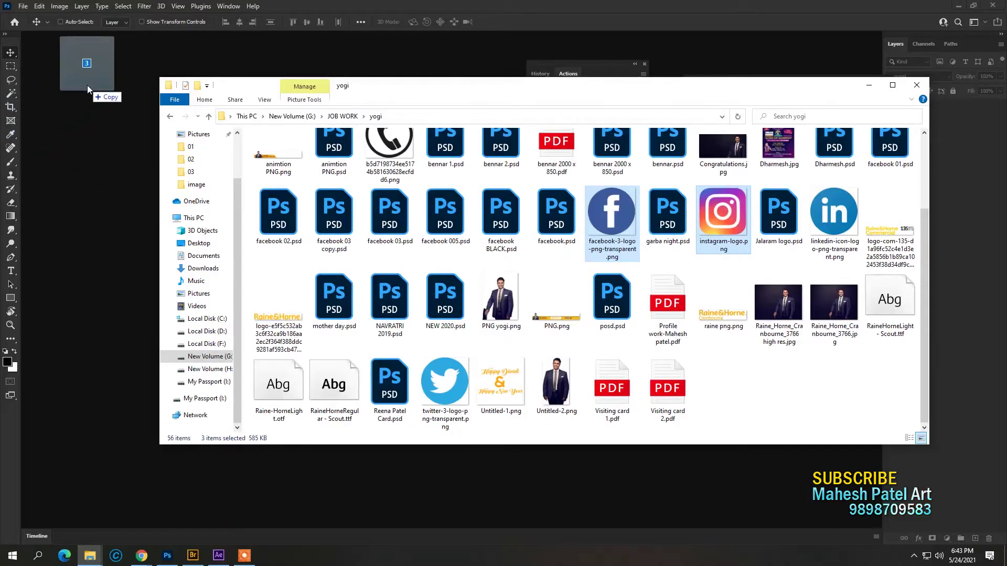
# - Open the Instagram, YouTube and Facebook logo PNGs and copy the whole Instagram logo
pyautogui.moveTo(87, 84); pyautogui.dragTo(87, 84)
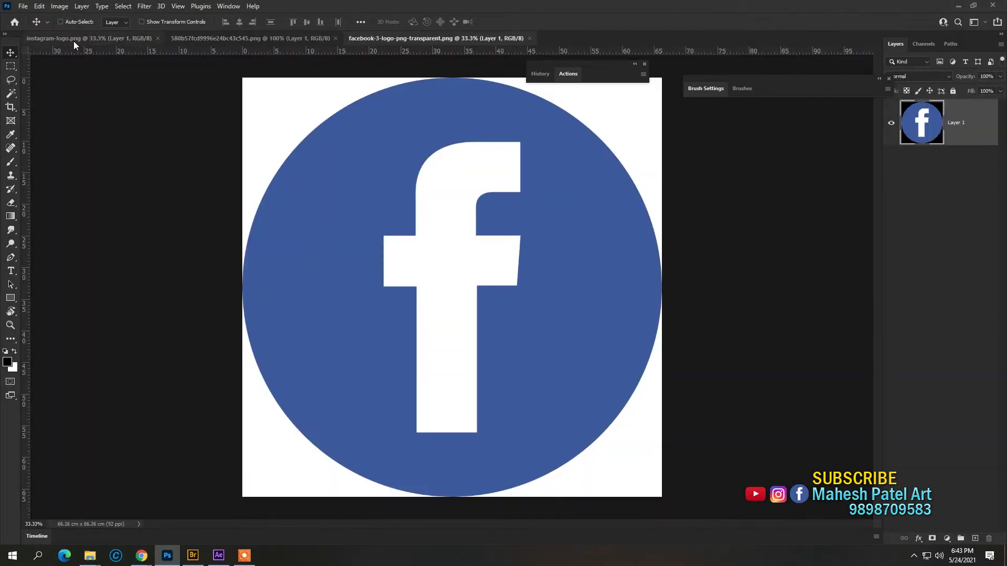
pyautogui.click(74, 39)
pyautogui.press('m')
pyautogui.moveTo(225, 94); pyautogui.dragTo(629, 469)
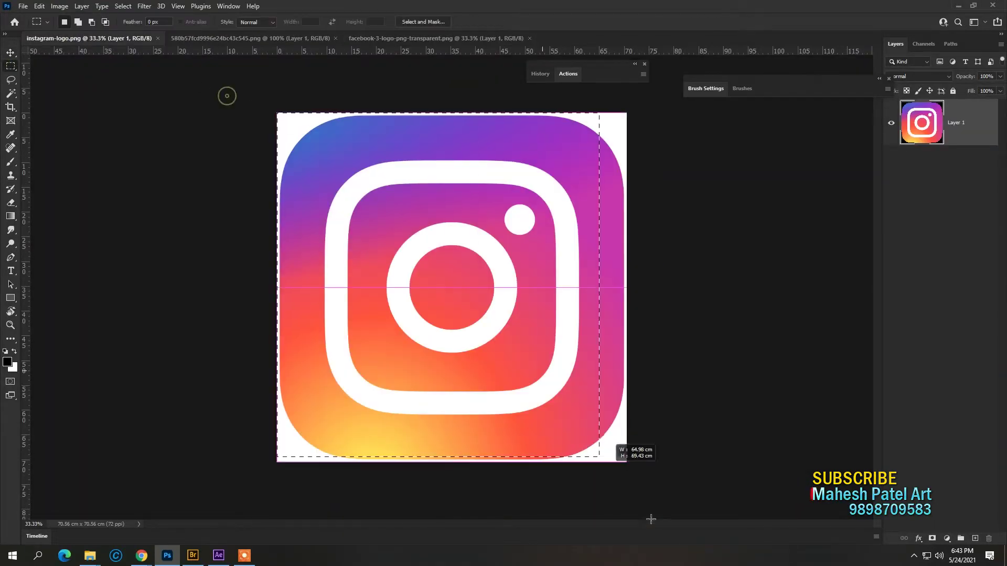
pyautogui.click(39, 6)
pyautogui.click(52, 77)
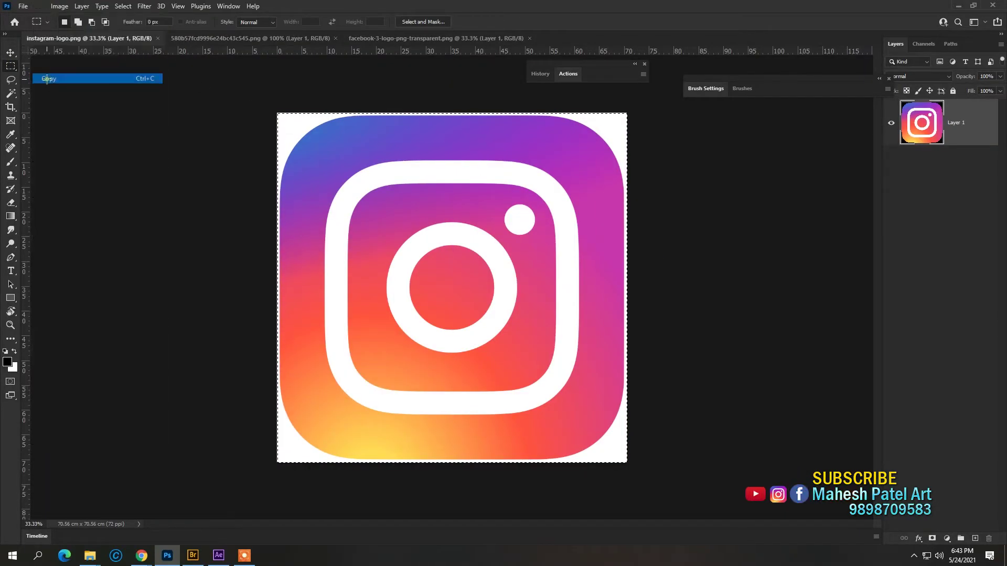
# - Create a new 1920×1080 Film & Video HDTV 1080p document
pyautogui.click(23, 6)
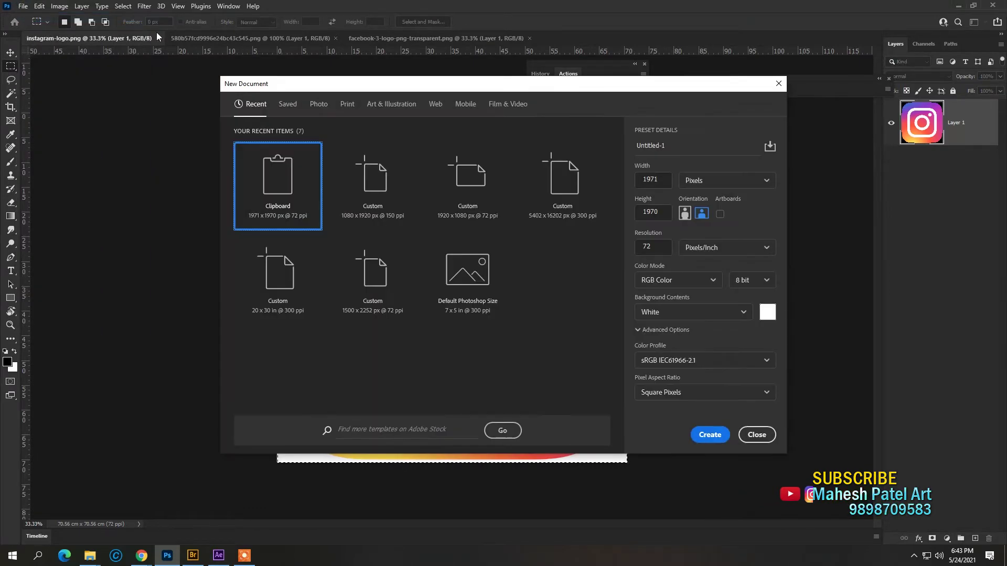
pyautogui.click(492, 104)
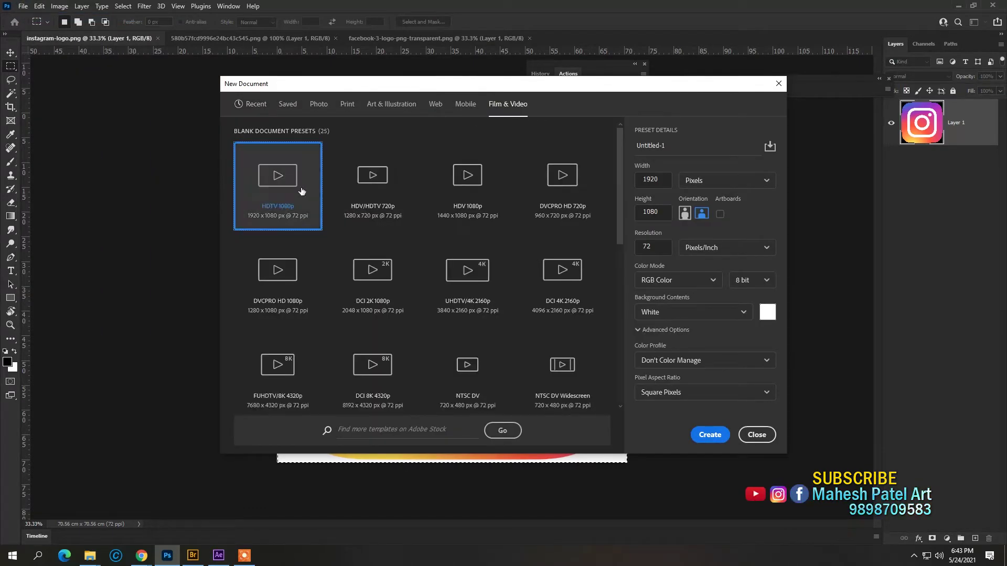
pyautogui.click(709, 435)
pyautogui.click(178, 6)
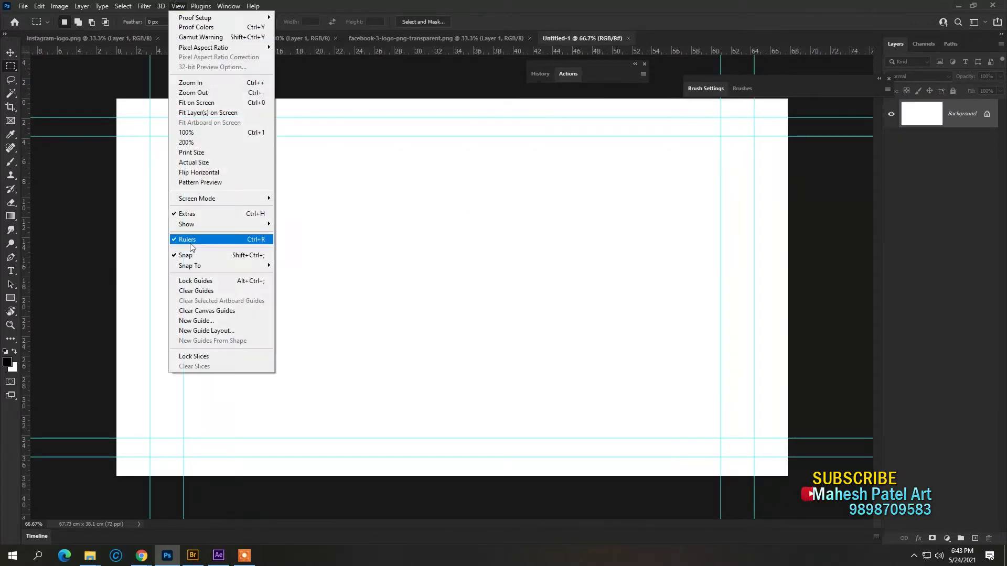
# - Clear the guides and paste the Instagram logo into the new document
pyautogui.click(197, 289)
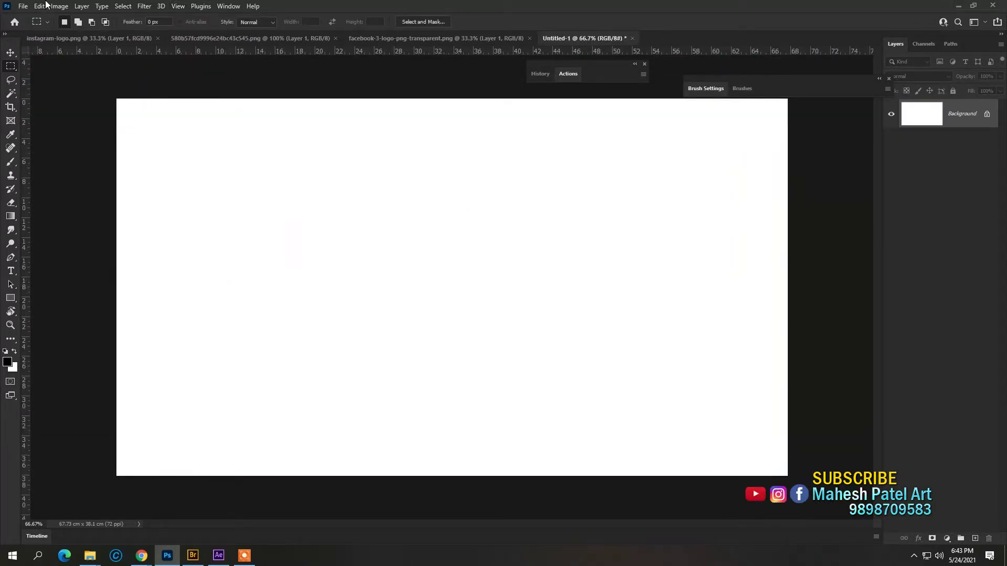
pyautogui.click(44, 5)
pyautogui.click(50, 99)
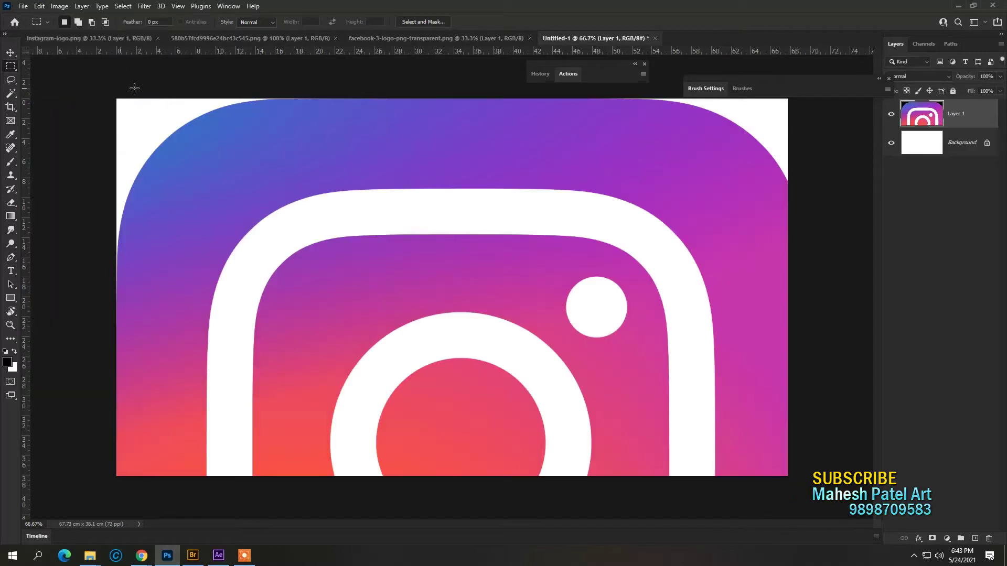
# - Copy the YouTube logo into the new document, undoing a stray paste into the Instagram image
pyautogui.click(232, 39)
pyautogui.moveTo(183, 99); pyautogui.dragTo(721, 478)
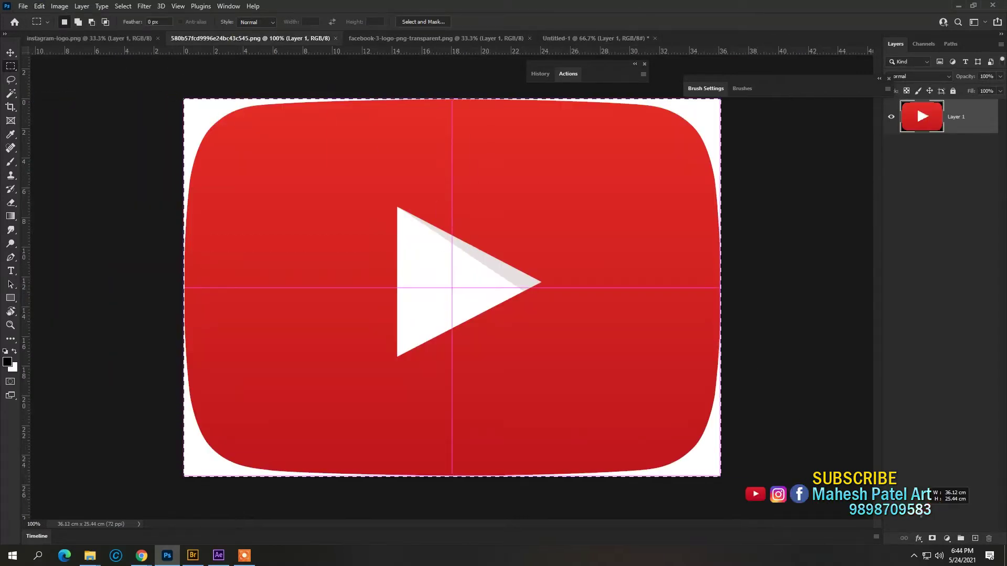
pyautogui.click(39, 6)
pyautogui.click(50, 78)
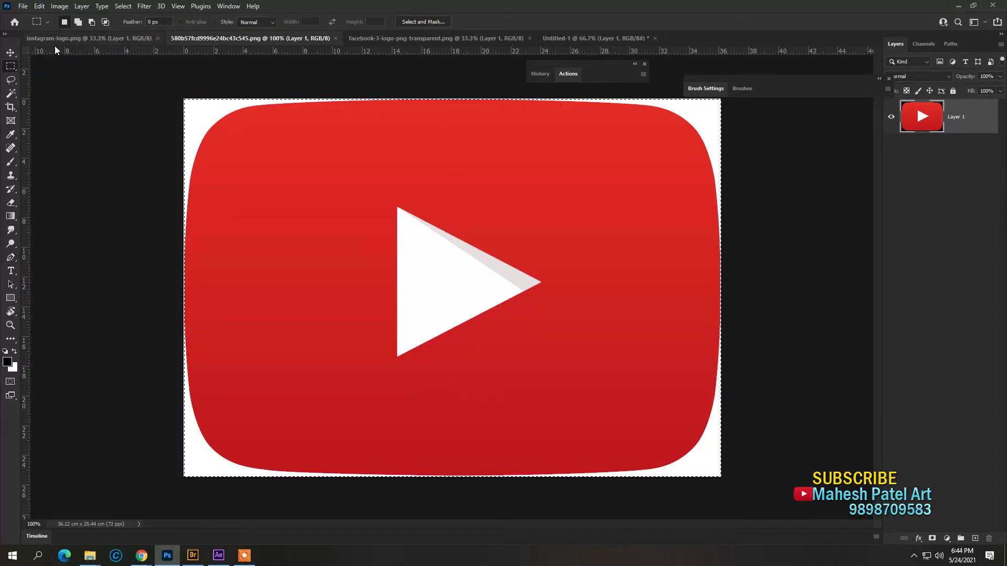
pyautogui.click(54, 38)
pyautogui.click(39, 6)
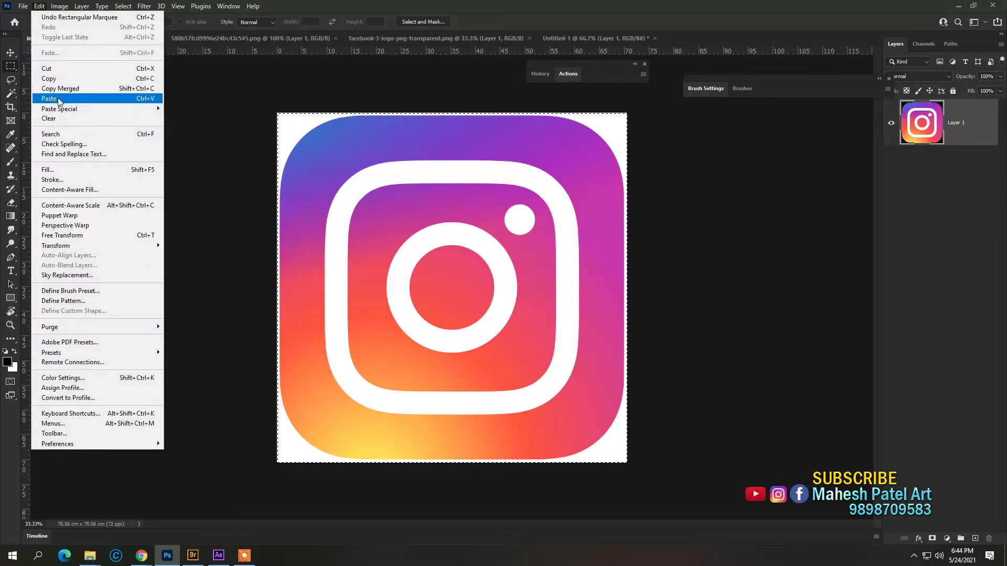
pyautogui.click(58, 97)
pyautogui.hotkey('ctrl', 'z')
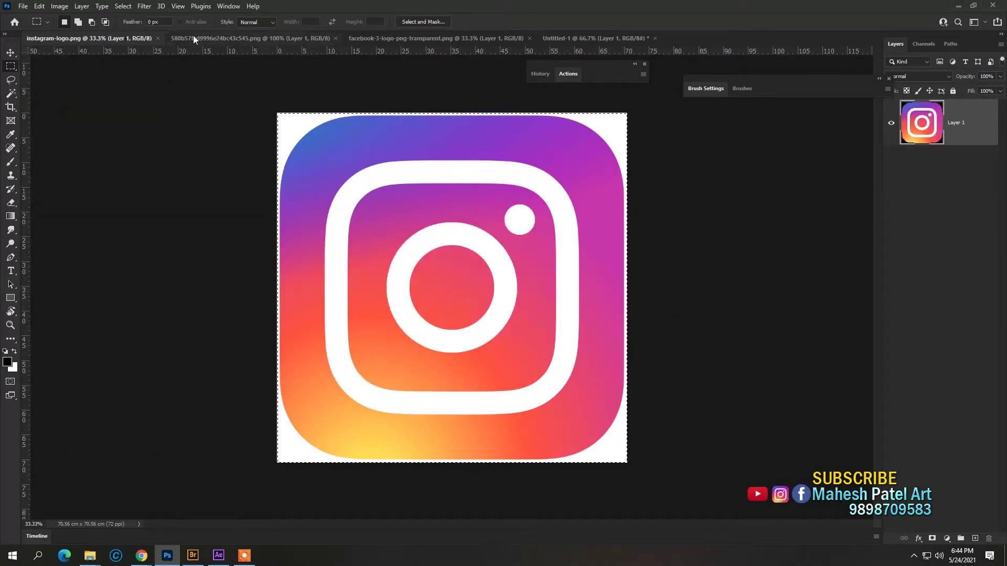
pyautogui.click(554, 38)
pyautogui.click(40, 6)
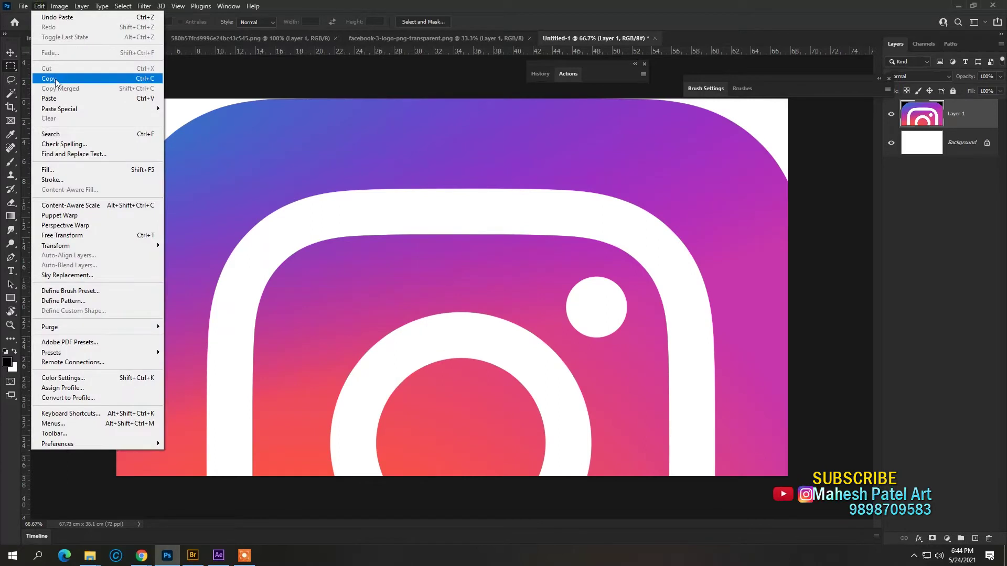
pyautogui.click(49, 98)
# - Copy the Facebook logo into the new document and select all three logo layers
pyautogui.click(411, 38)
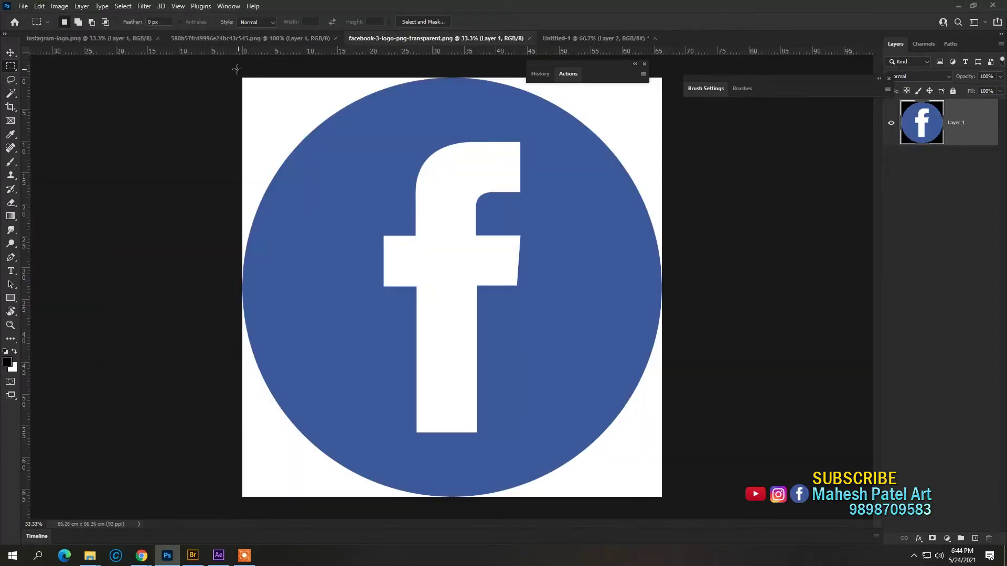
pyautogui.moveTo(222, 68); pyautogui.dragTo(669, 500)
pyautogui.click(39, 6)
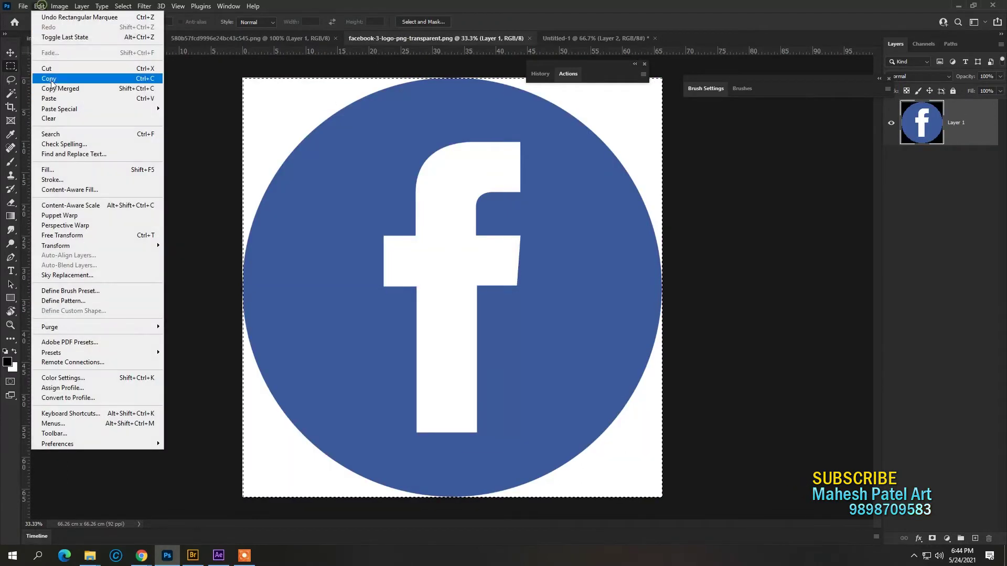
pyautogui.click(50, 80)
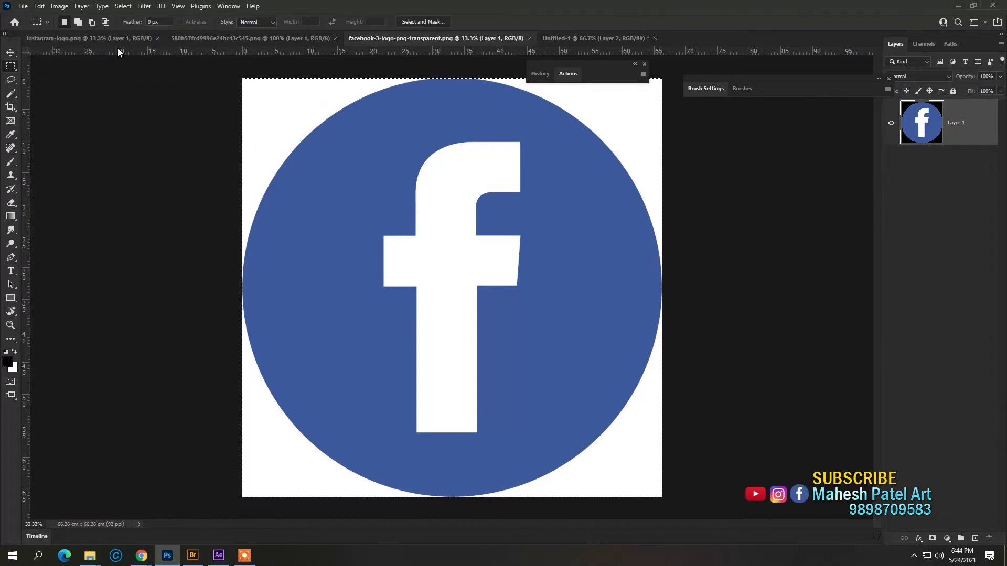
pyautogui.click(110, 38)
pyautogui.click(442, 37)
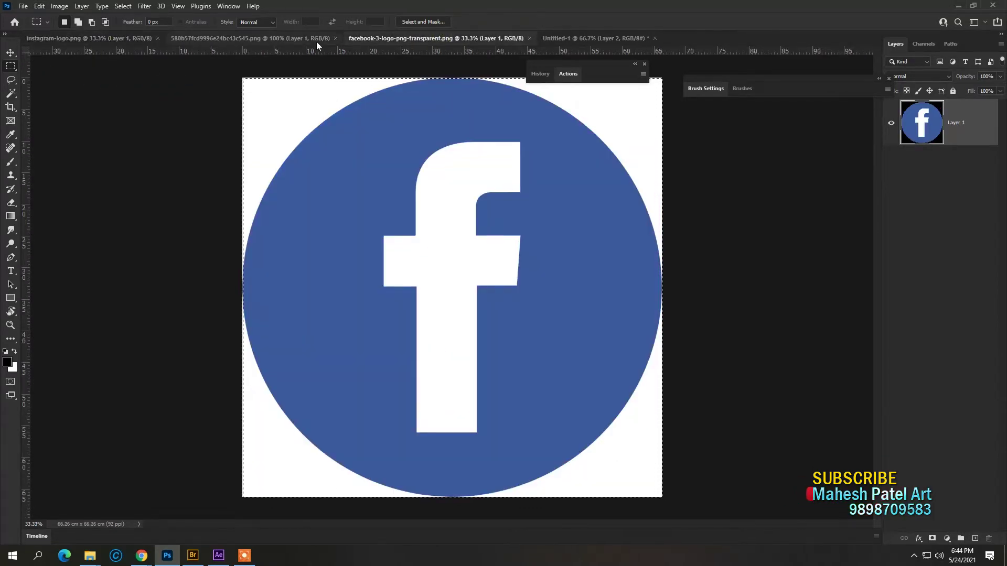
pyautogui.click(557, 38)
pyautogui.click(39, 6)
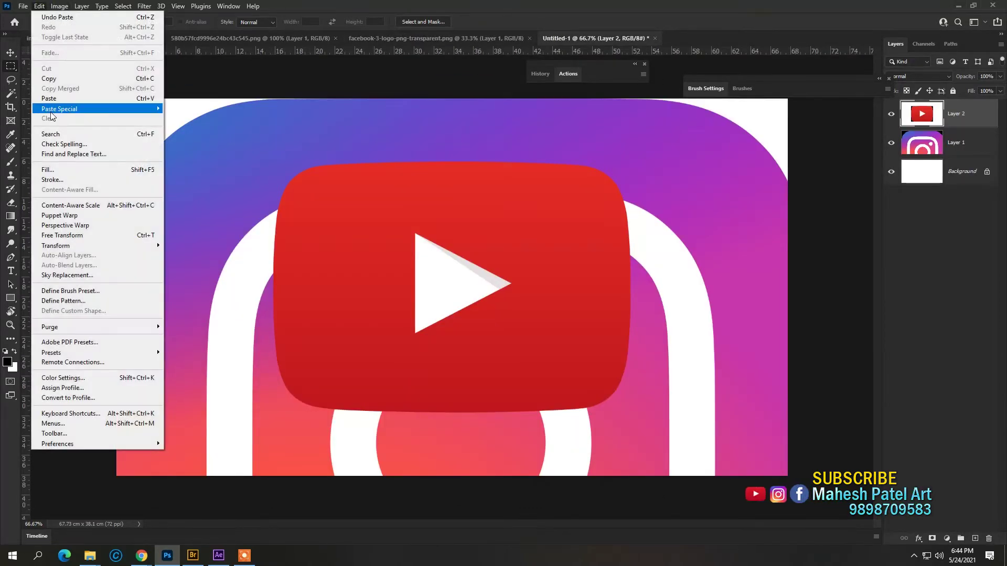
pyautogui.click(49, 98)
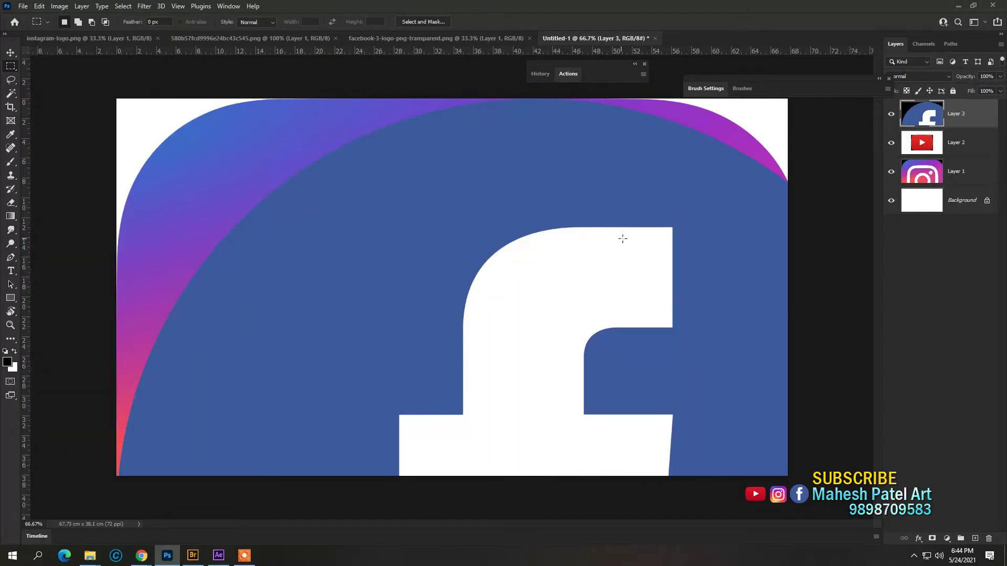
pyautogui.keyDown('shift'); pyautogui.click(960, 171); pyautogui.keyUp('shift')
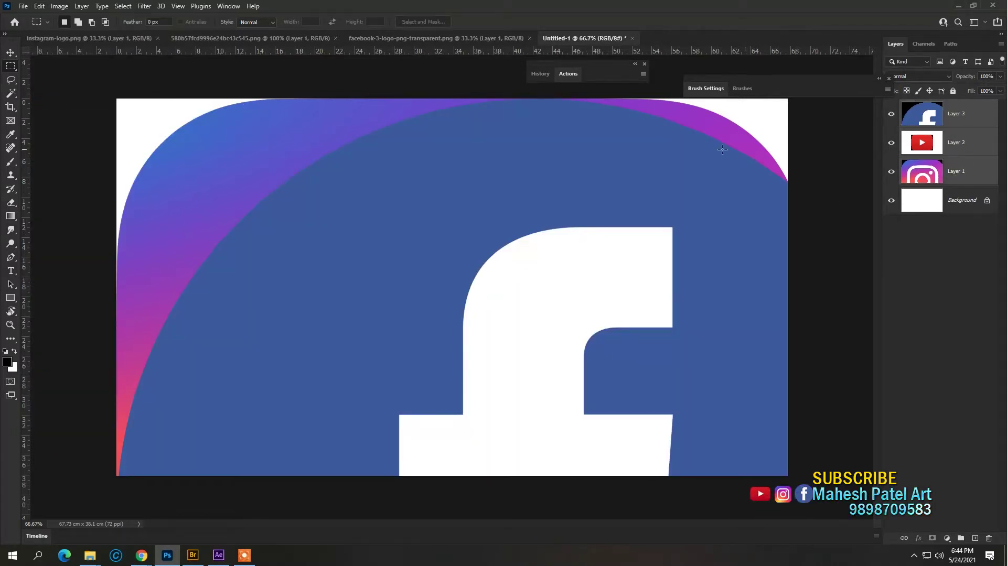
pyautogui.click(39, 6)
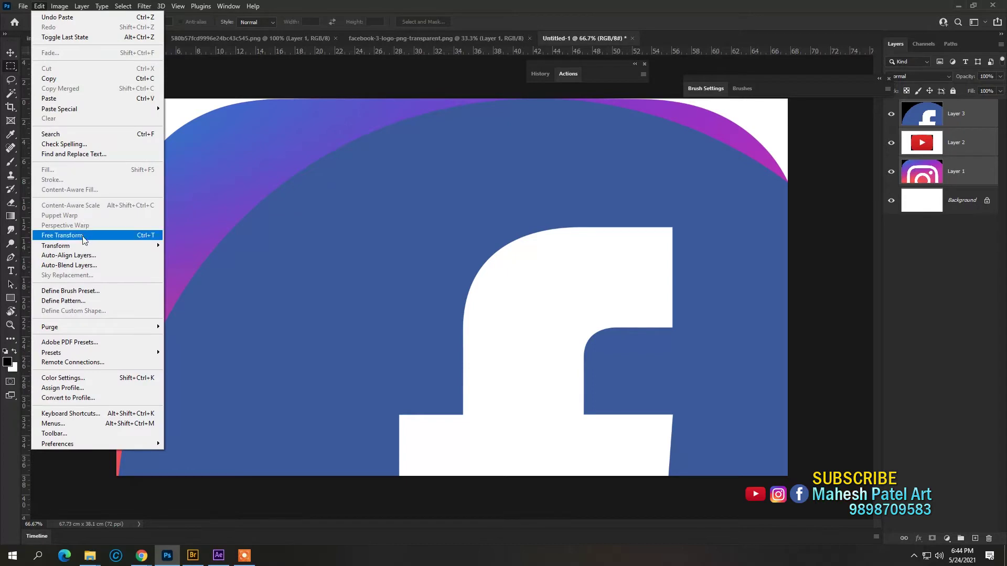
# - Shrink all three logos together and place them in the left half of the canvas
pyautogui.click(83, 240)
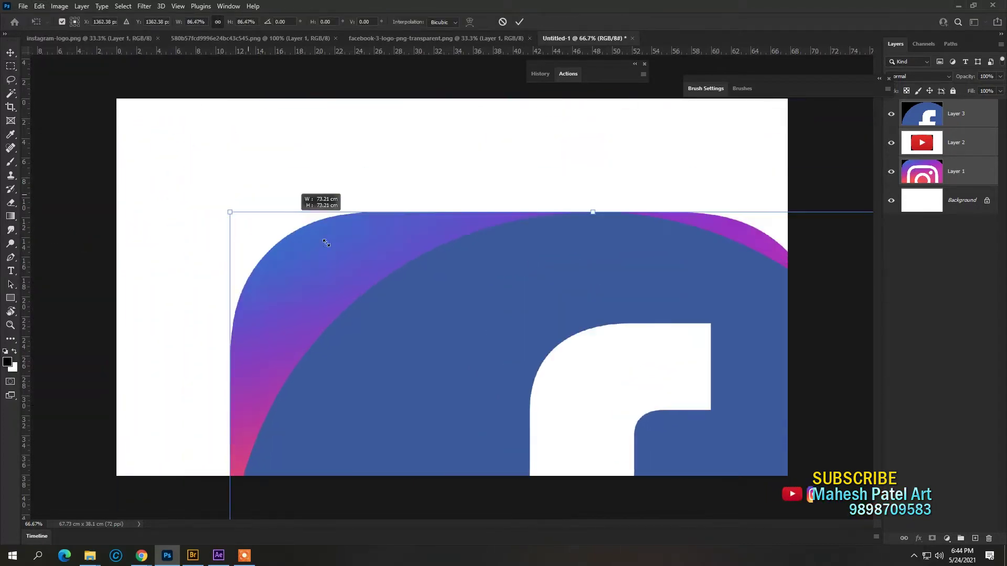
pyautogui.moveTo(116, 99); pyautogui.dragTo(394, 371)
pyautogui.moveTo(513, 431)
pyautogui.mouseDown()
pyautogui.moveTo(299, 158)
pyautogui.moveTo(288, 158)
pyautogui.mouseUp()
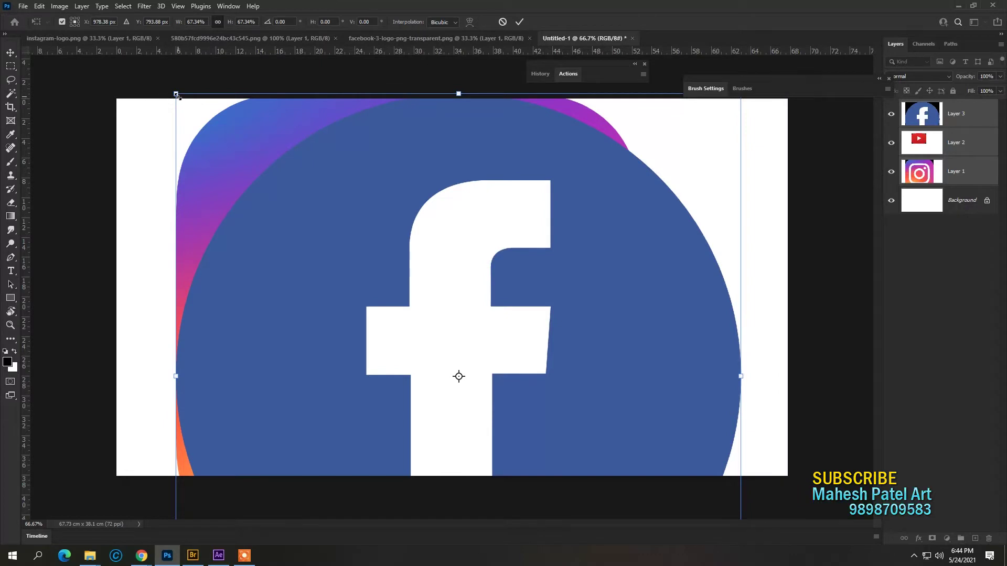
pyautogui.moveTo(255, 154); pyautogui.dragTo(360, 240)
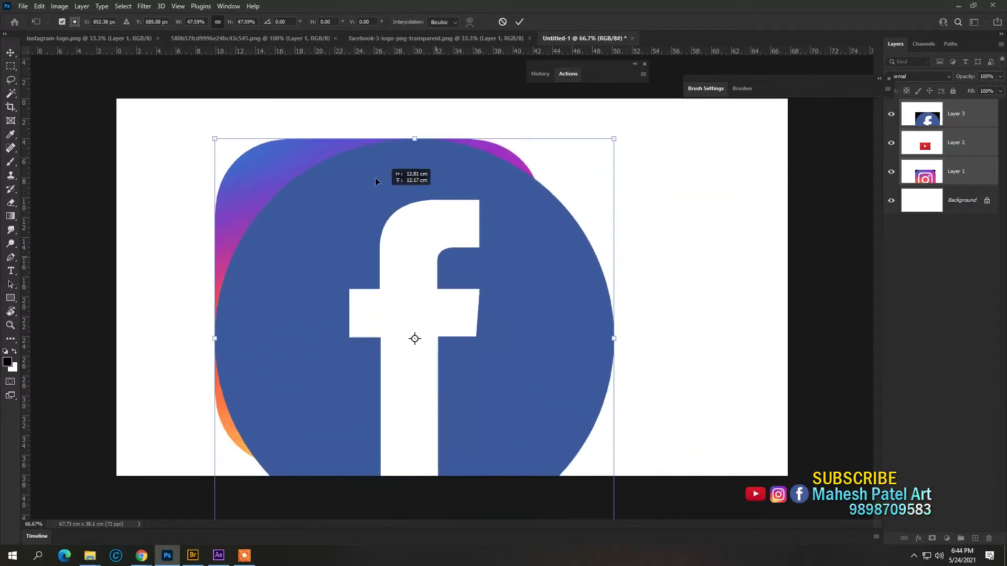
pyautogui.moveTo(515, 333); pyautogui.dragTo(357, 149)
pyautogui.moveTo(593, 104); pyautogui.dragTo(499, 196)
pyautogui.moveTo(461, 253); pyautogui.dragTo(457, 198)
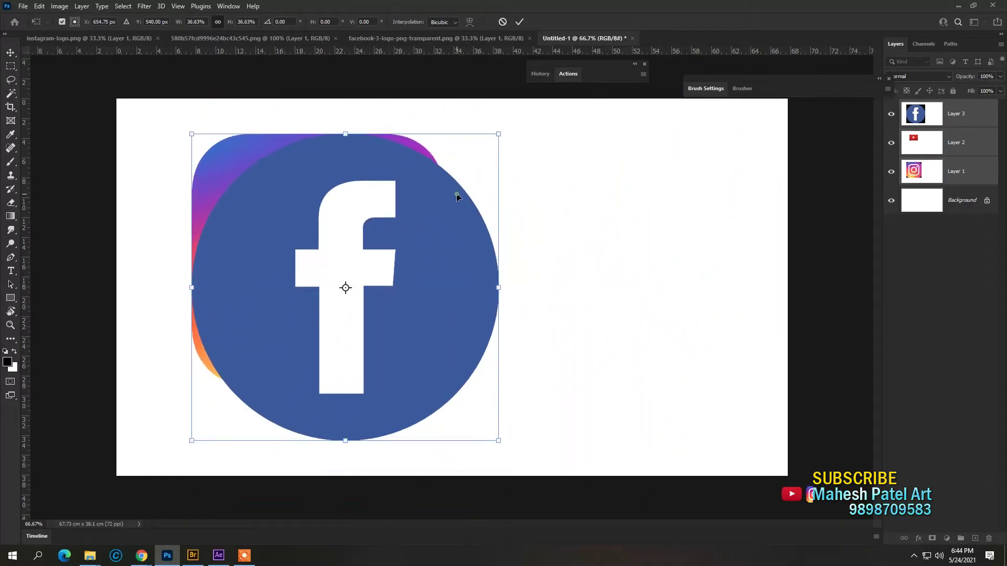
pyautogui.press('Return')
# - Put the YouTube layer above Facebook and spread the YouTube and Facebook logos to the right
pyautogui.press('m')
pyautogui.moveTo(974, 139); pyautogui.dragTo(970, 107)
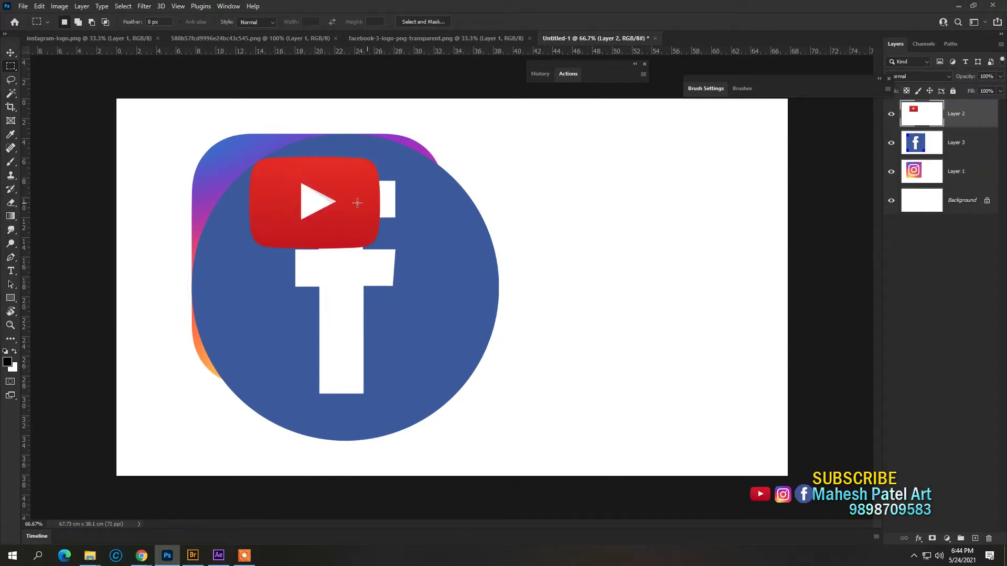
pyautogui.click(10, 53)
pyautogui.click(60, 22)
pyautogui.moveTo(335, 220); pyautogui.dragTo(614, 225)
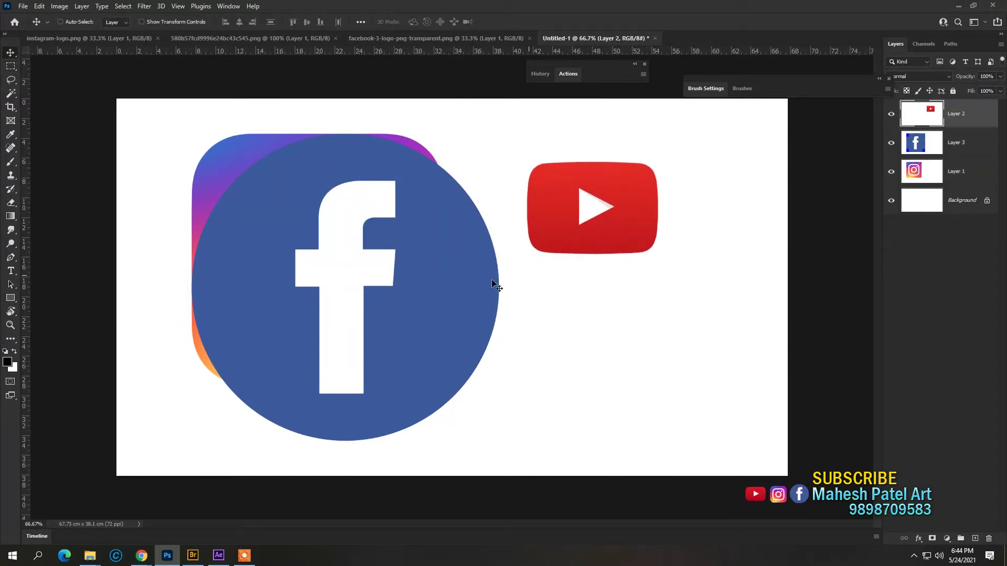
pyautogui.moveTo(394, 281)
pyautogui.mouseDown()
pyautogui.moveTo(545, 296)
pyautogui.moveTo(365, 259)
pyautogui.mouseUp()
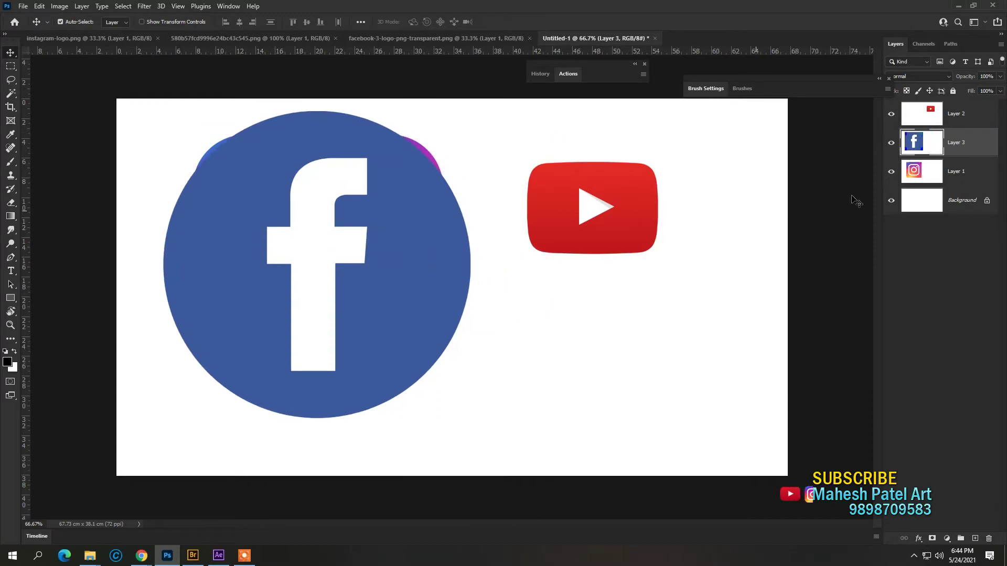
# - Shrink the Facebook logo and move it lower right
pyautogui.hotkey('ctrl', 't')
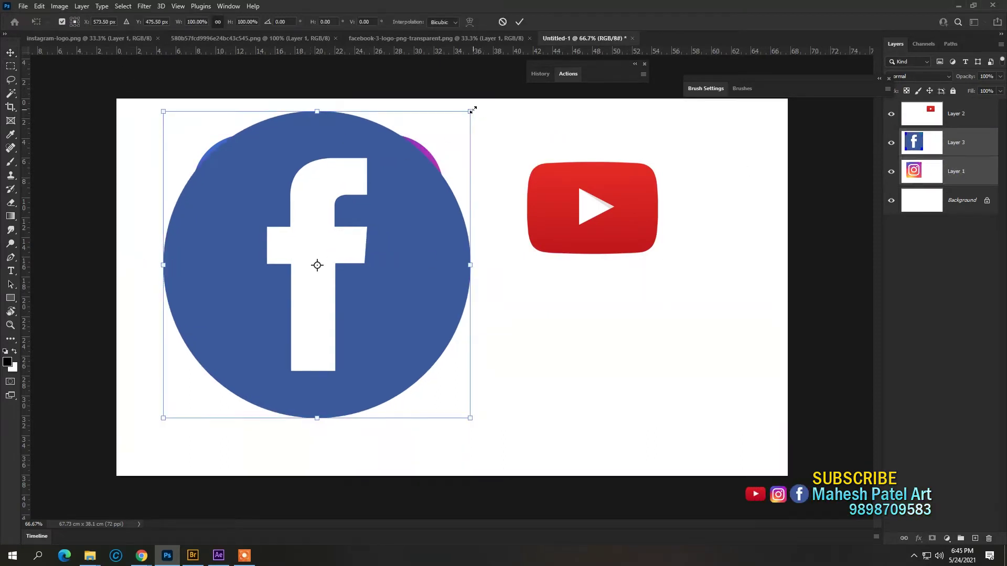
pyautogui.moveTo(472, 110); pyautogui.dragTo(363, 203)
pyautogui.moveTo(334, 259); pyautogui.dragTo(570, 365)
pyautogui.press('Return')
# - Shrink the YouTube logo slightly about its centre
pyautogui.click(940, 144)
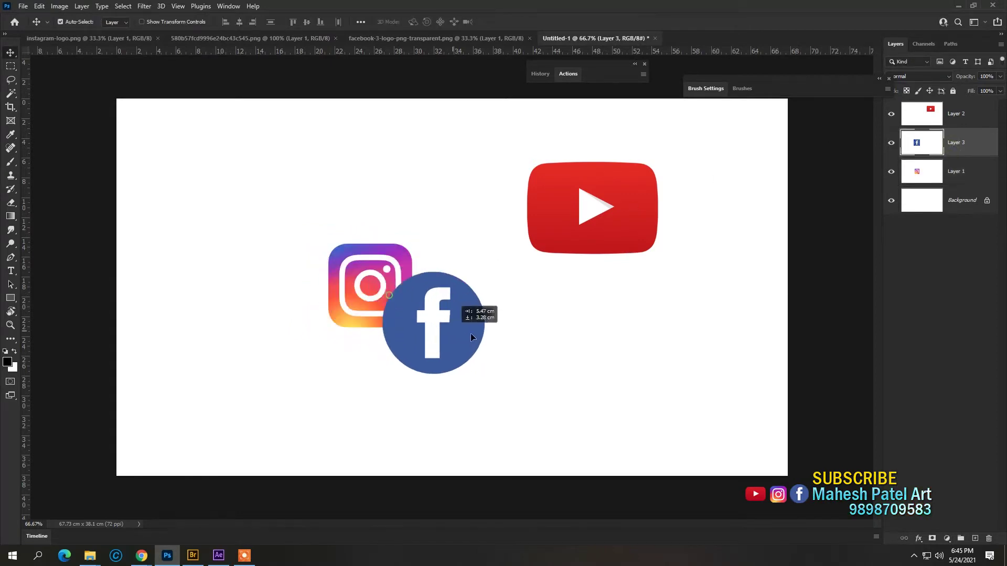
pyautogui.click(582, 243)
pyautogui.hotkey('ctrl', 't')
pyautogui.moveTo(656, 163); pyautogui.dragTo(640, 175)
pyautogui.press('Return')
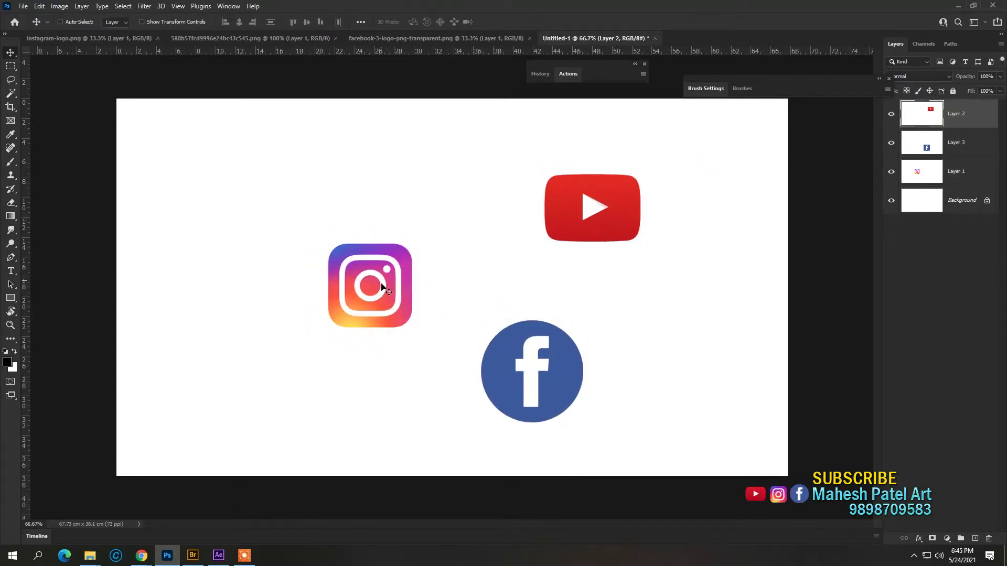
# - Move the Instagram logo further left and clear the selection
pyautogui.moveTo(381, 278); pyautogui.dragTo(313, 278)
pyautogui.keyDown('ctrl'); pyautogui.click(924, 170); pyautogui.keyUp('ctrl')
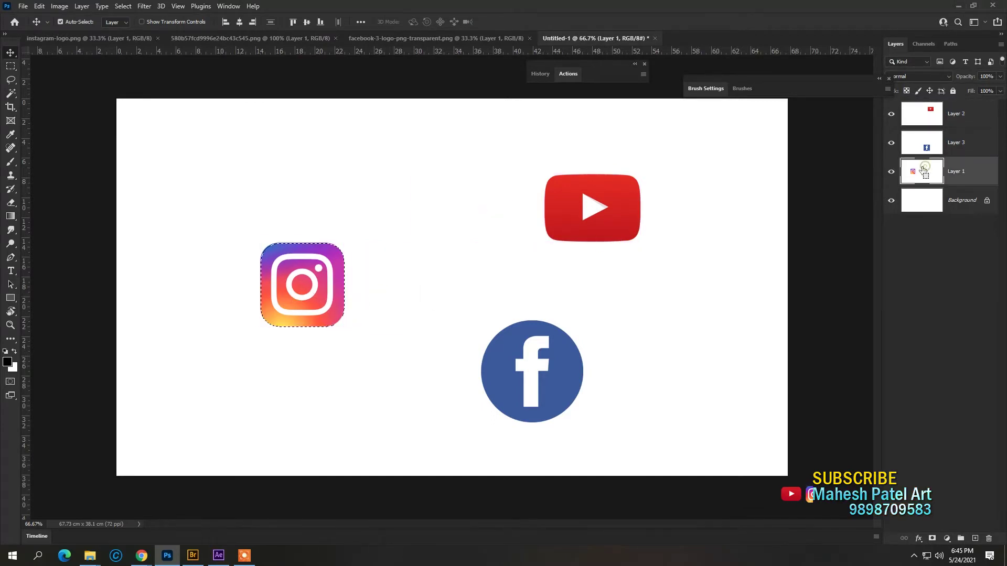
pyautogui.hotkey('ctrl', 'd')
pyautogui.press('m')
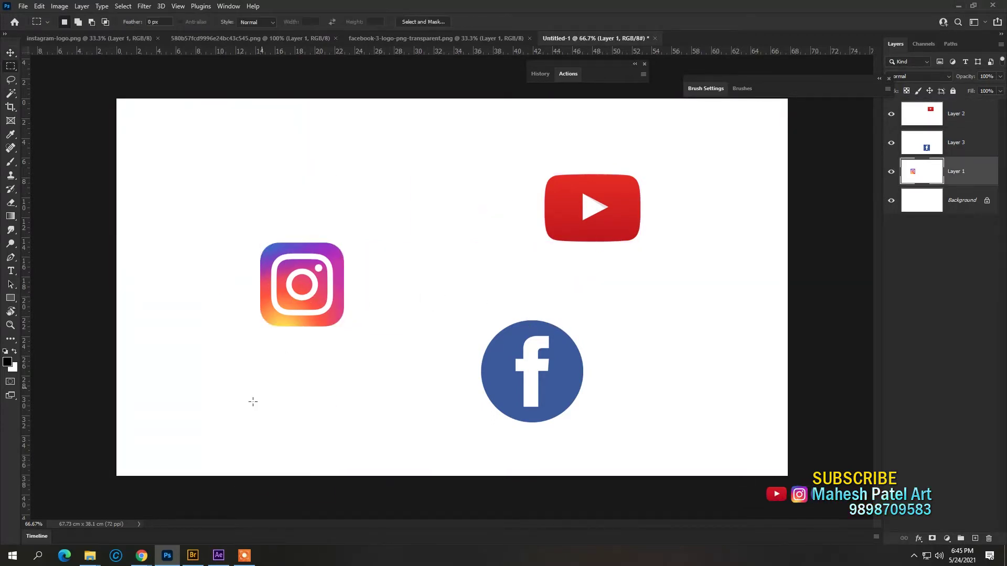
pyautogui.click(228, 6)
# - Create a video timeline for the layers and give its panel more height
pyautogui.click(235, 367)
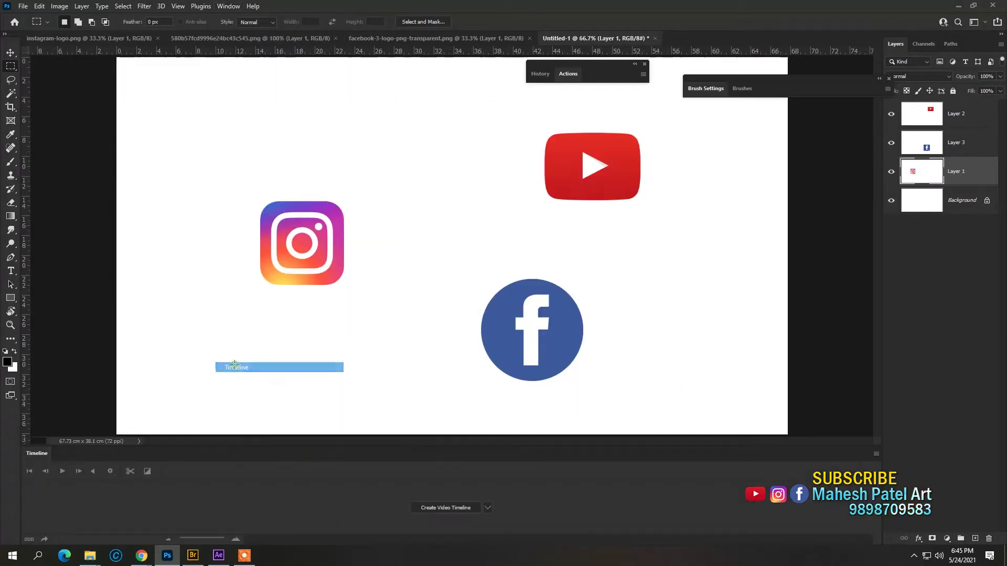
pyautogui.click(488, 507)
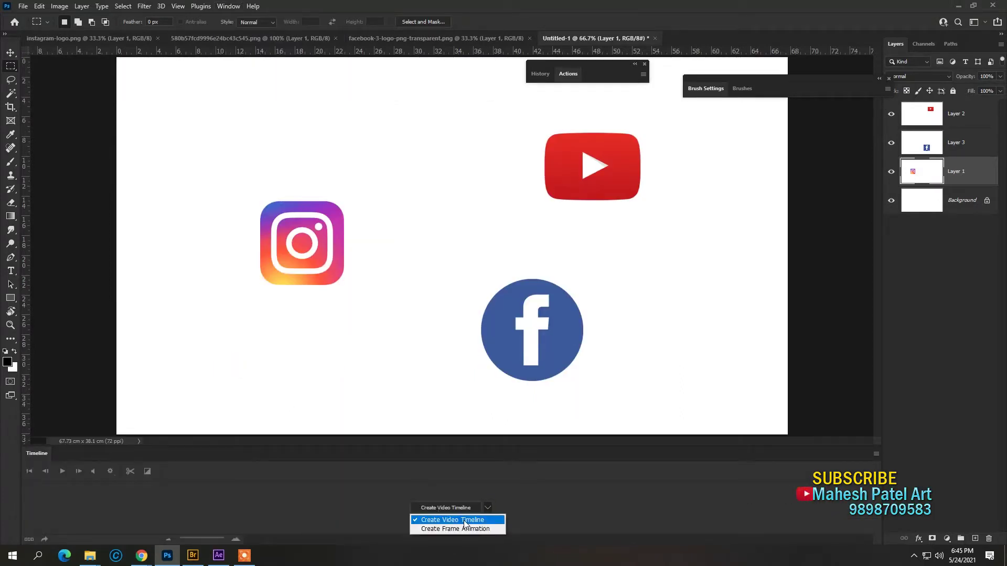
pyautogui.click(446, 519)
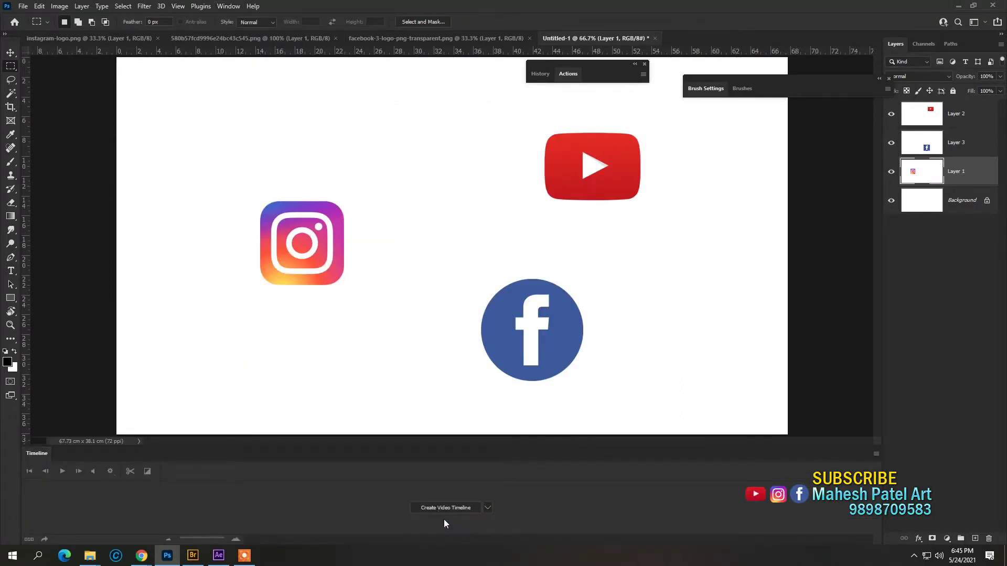
pyautogui.moveTo(235, 447); pyautogui.dragTo(235, 357)
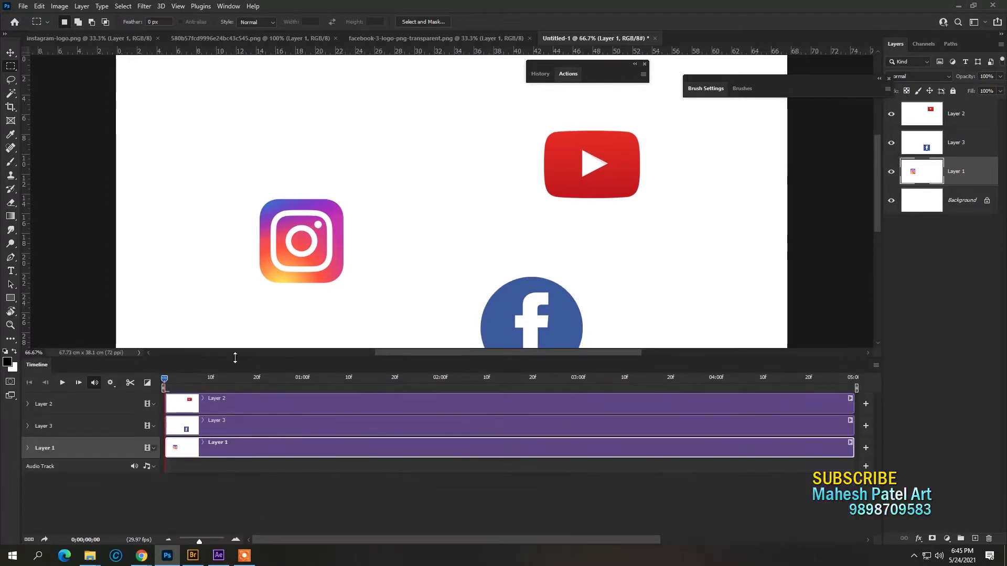
# - Hide the YouTube and Facebook logos and convert Layer 1 to a smart object
pyautogui.click(892, 118)
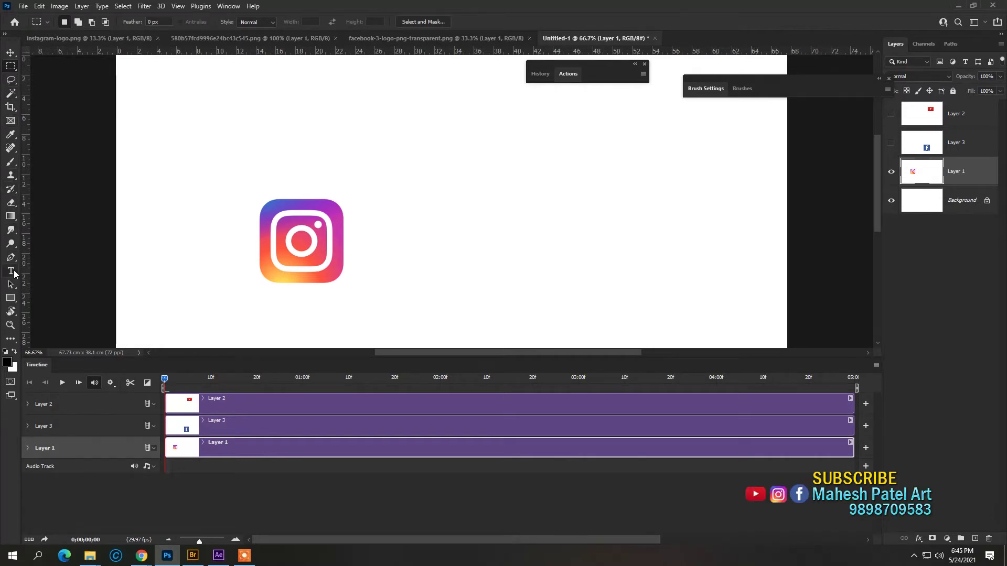
pyautogui.click(27, 448)
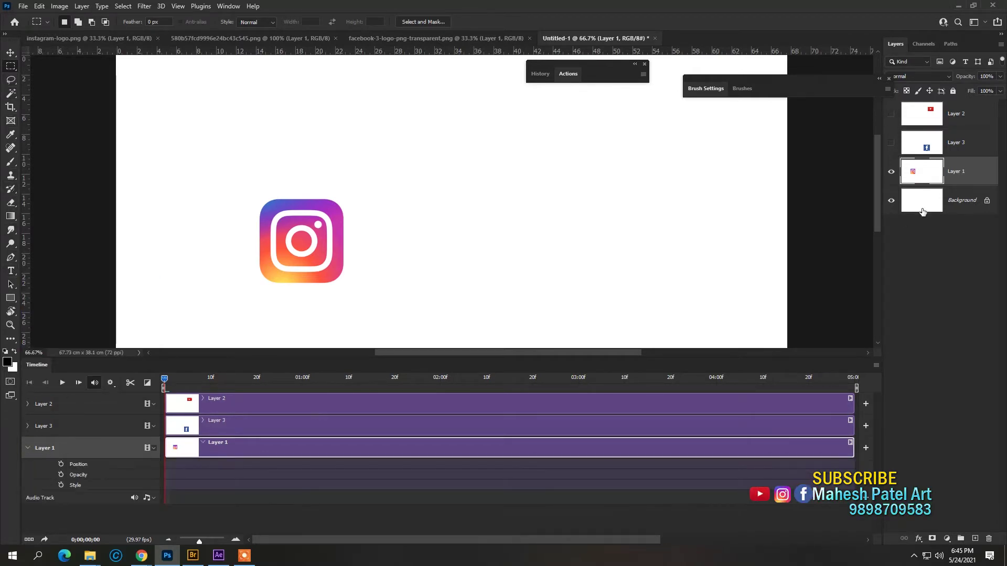
pyautogui.rightClick(953, 183)
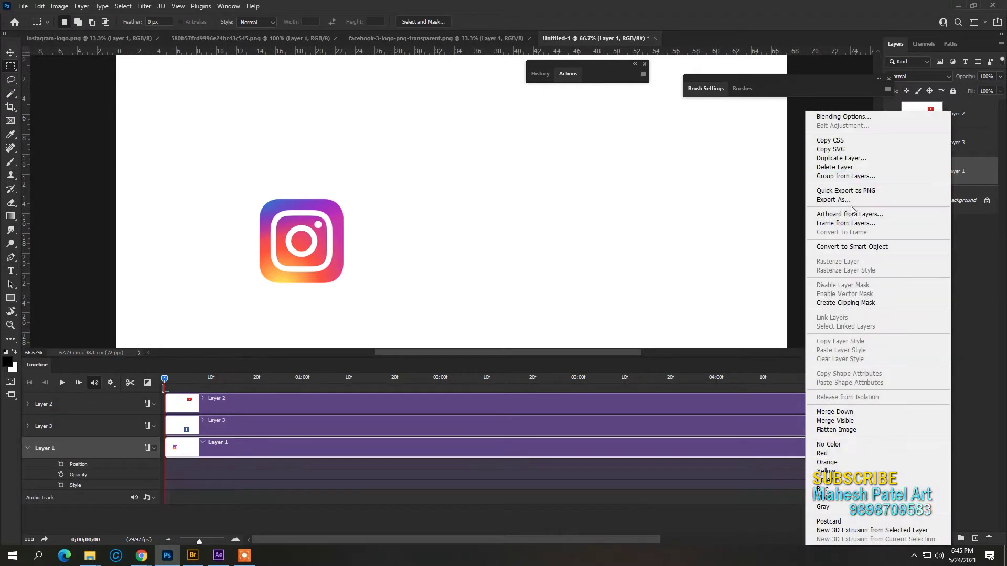
pyautogui.click(831, 247)
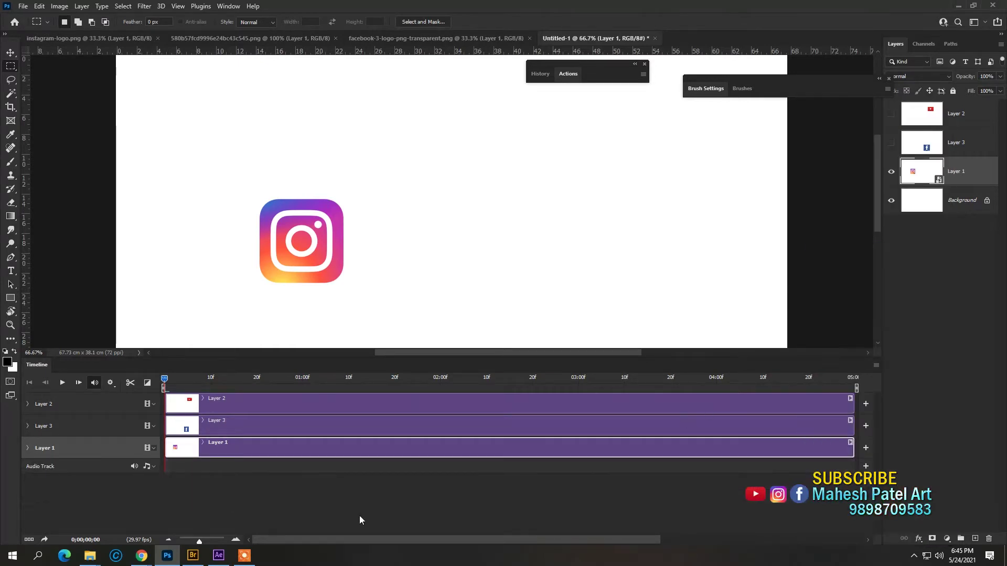
pyautogui.click(253, 560)
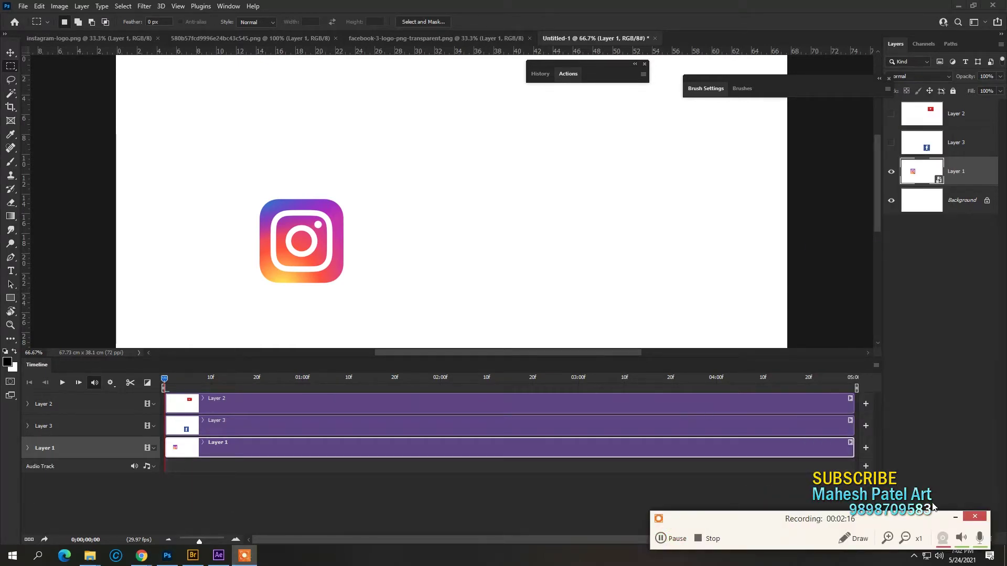
pyautogui.click(955, 517)
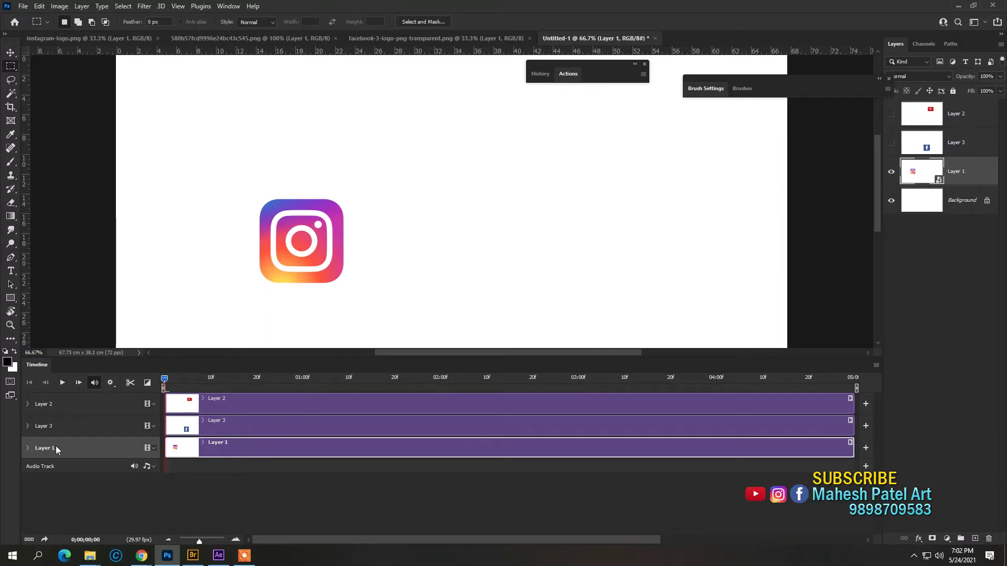
pyautogui.click(28, 449)
# - Keyframe the Instagram logo's Transform at 1 second, then at frame 0 scale it to 20% and rotate 180°
pyautogui.click(61, 464)
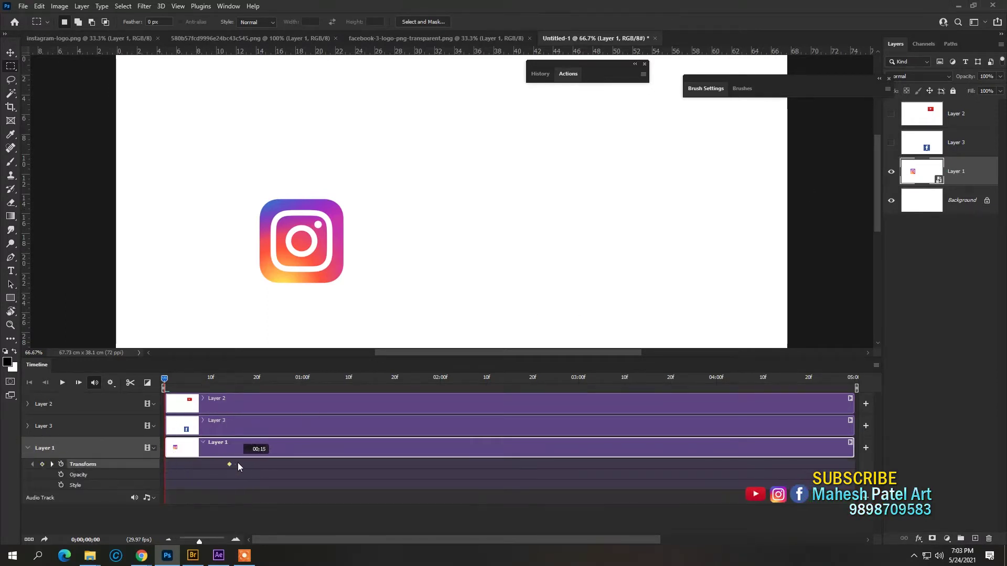
pyautogui.moveTo(286, 466); pyautogui.dragTo(290, 465)
pyautogui.hotkey('ctrl', 't')
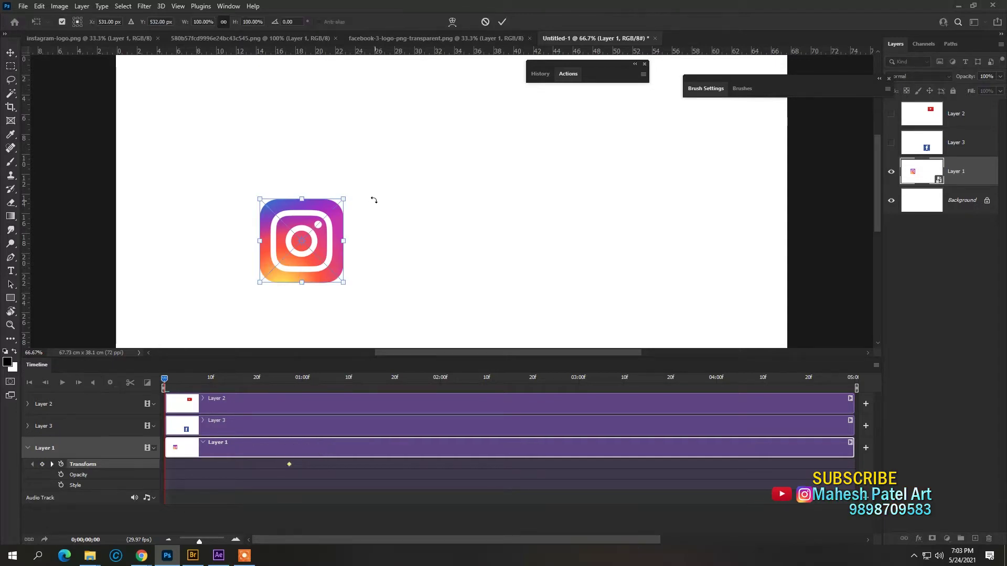
pyautogui.moveTo(344, 198); pyautogui.dragTo(288, 239)
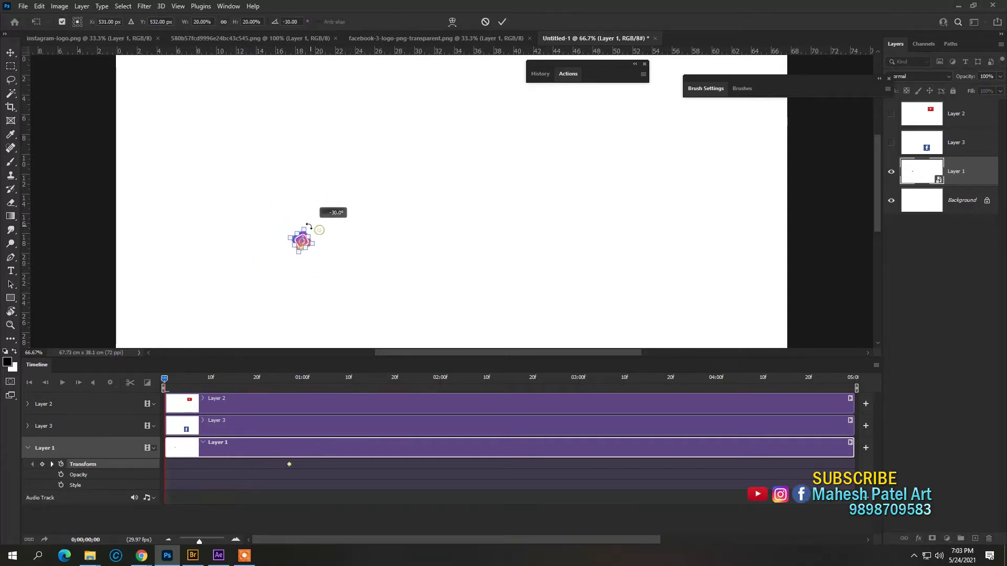
pyautogui.moveTo(288, 239); pyautogui.dragTo(291, 247)
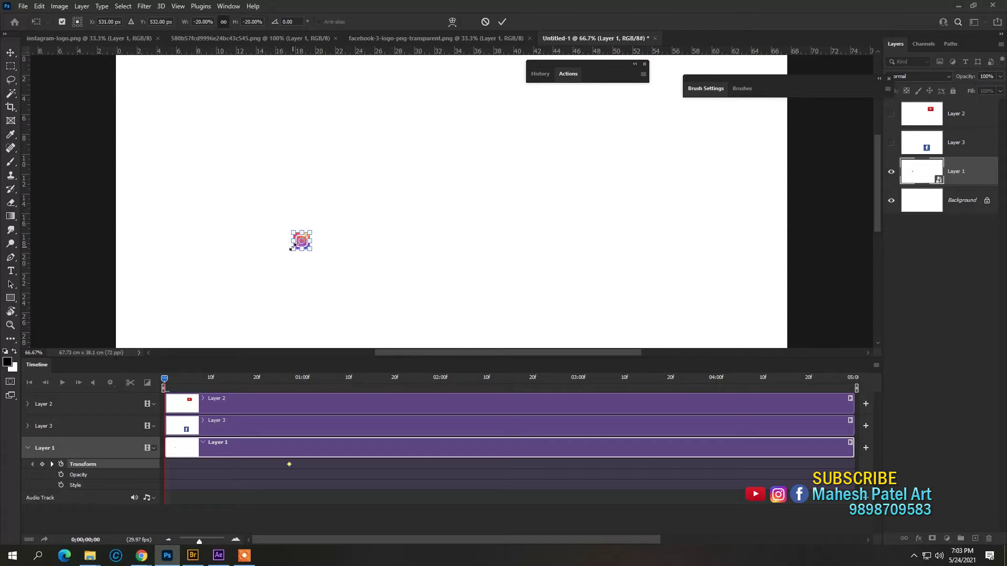
pyautogui.press('Return')
# - Add Opacity keyframes fading the Instagram logo from 0% at frame 0 to full near frame 10, then preview
pyautogui.press('m')
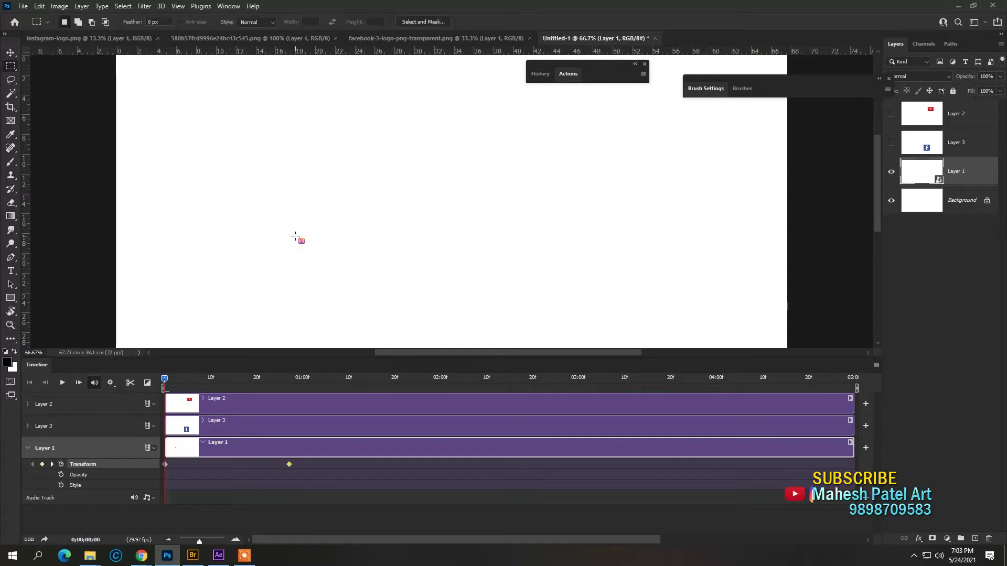
pyautogui.click(61, 475)
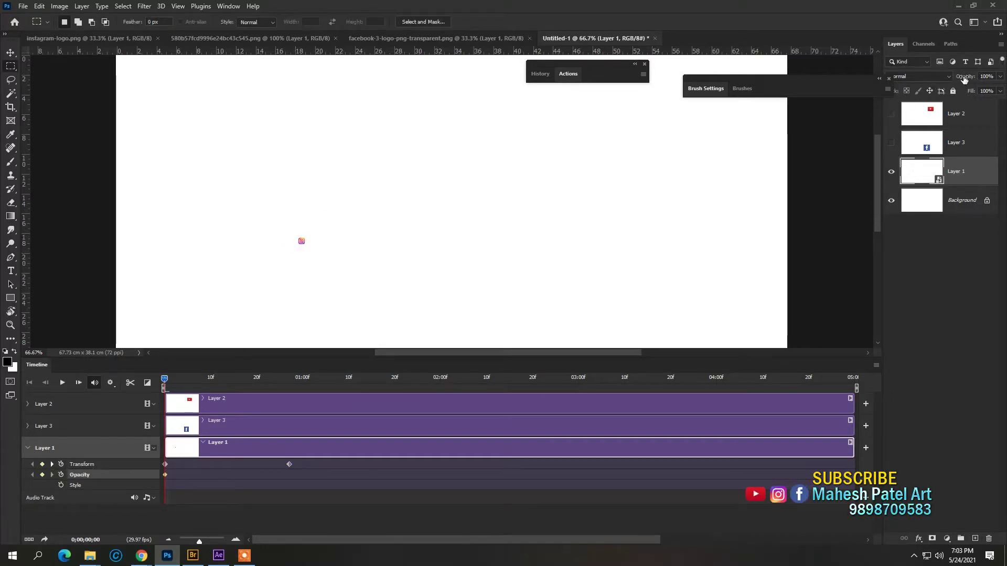
pyautogui.press('Return')
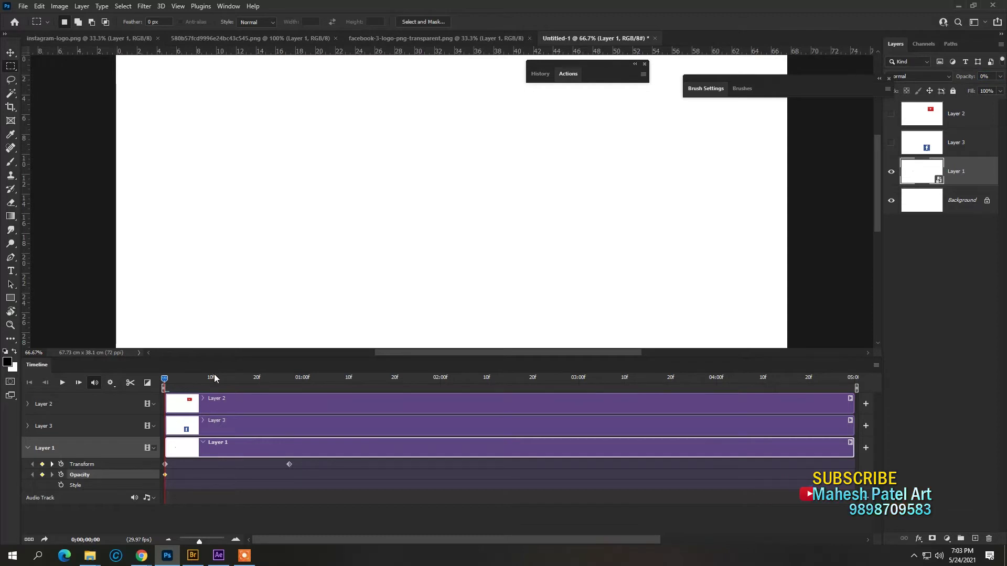
pyautogui.moveTo(960, 77); pyautogui.dragTo(995, 78)
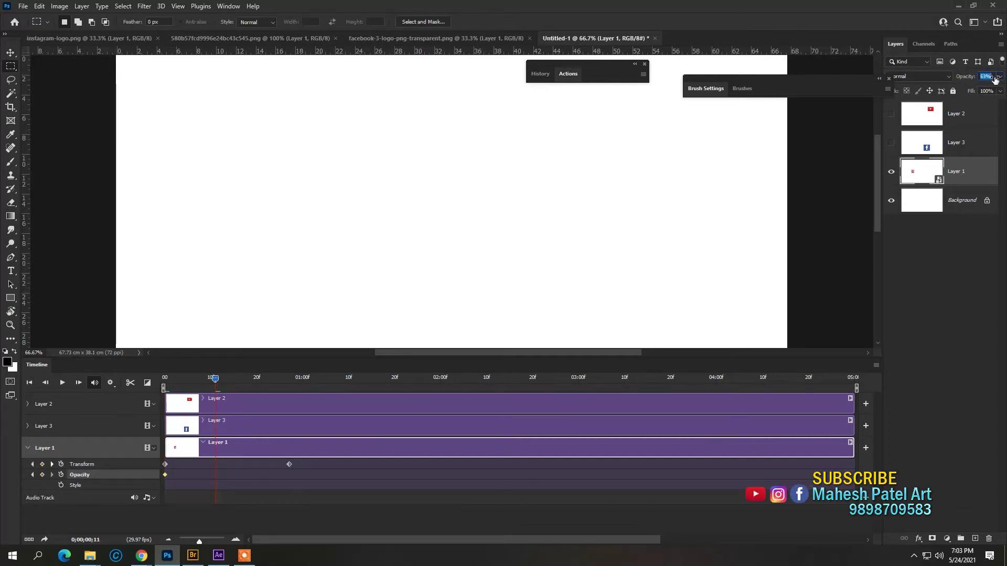
pyautogui.press('Return')
pyautogui.press('Return')
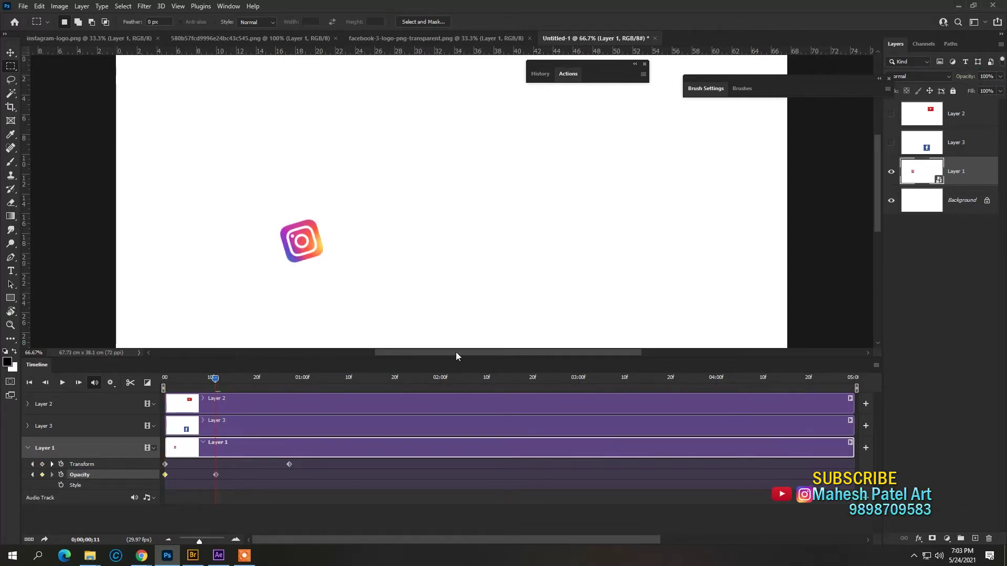
pyautogui.click(174, 378)
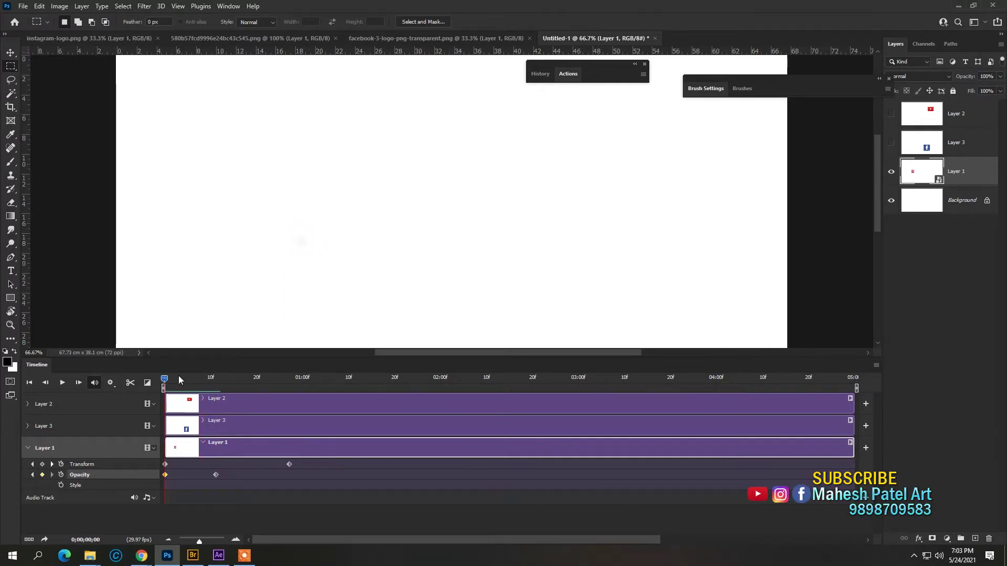
pyautogui.moveTo(179, 379); pyautogui.dragTo(303, 379)
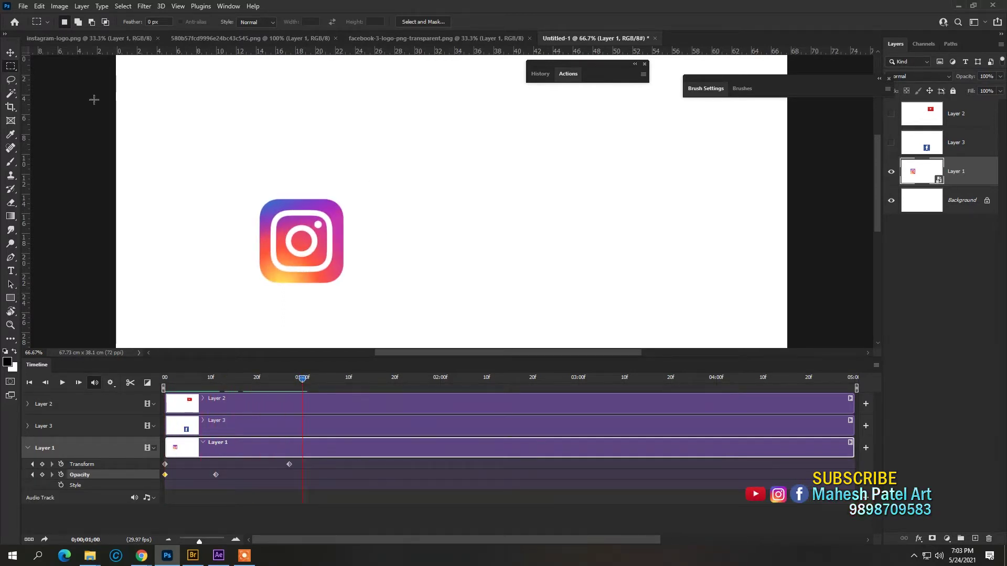
pyautogui.click(12, 271)
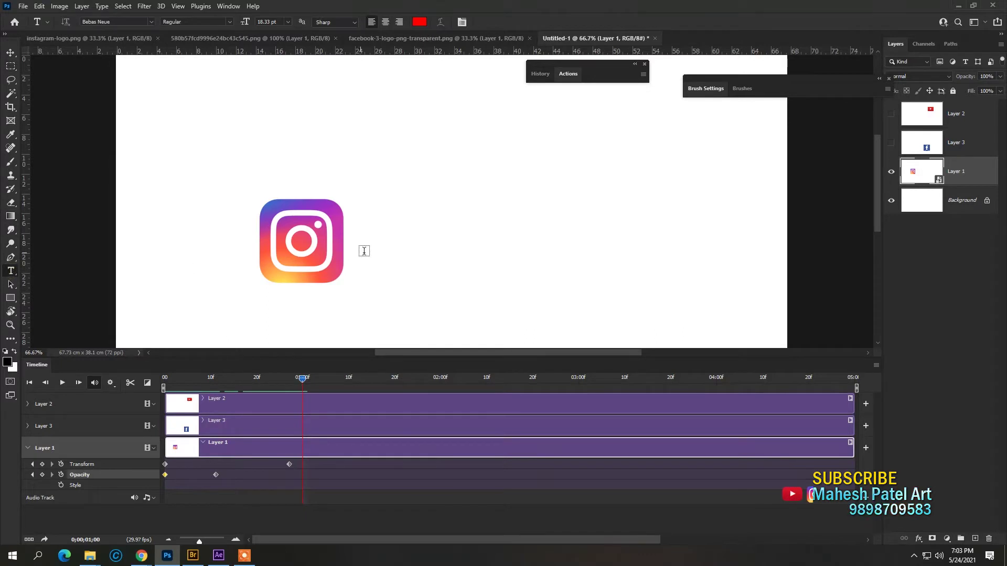
# - Add a text layer with the channel-name title right of the Instagram logo
pyautogui.click(378, 250)
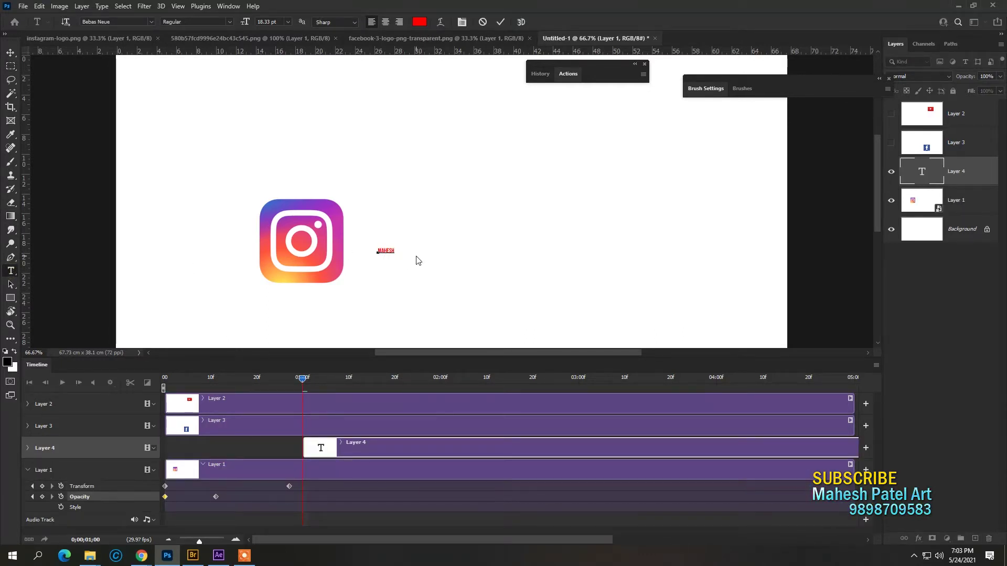
pyautogui.write('L AR')
pyautogui.hotkey('ctrl', 'Return')
# - Enlarge the channel-name title and align it beside the logo
pyautogui.hotkey('ctrl', 't')
pyautogui.moveTo(415, 250); pyautogui.dragTo(549, 231)
pyautogui.moveTo(484, 253); pyautogui.dragTo(461, 246)
pyautogui.press('Return')
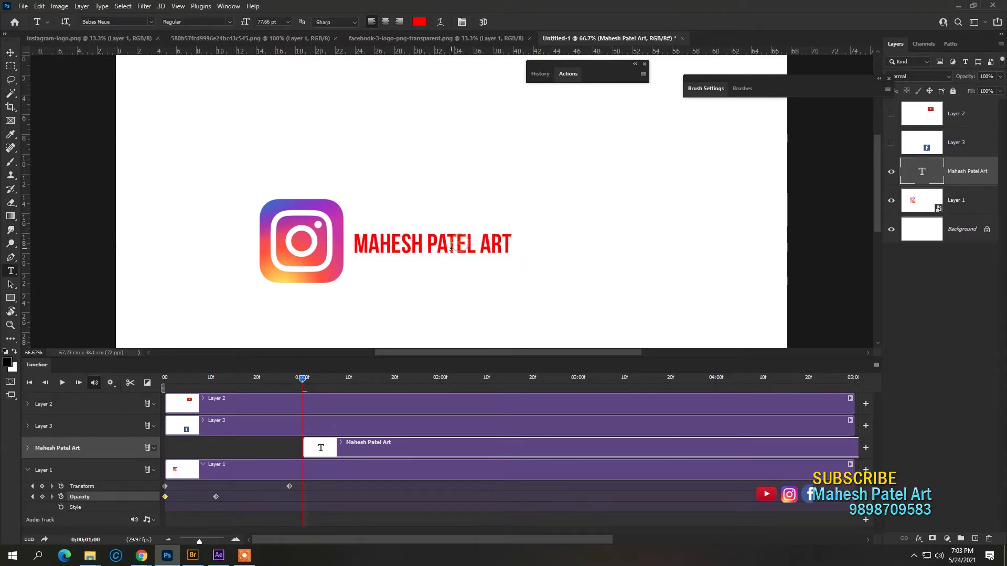
pyautogui.click(229, 6)
pyautogui.click(246, 136)
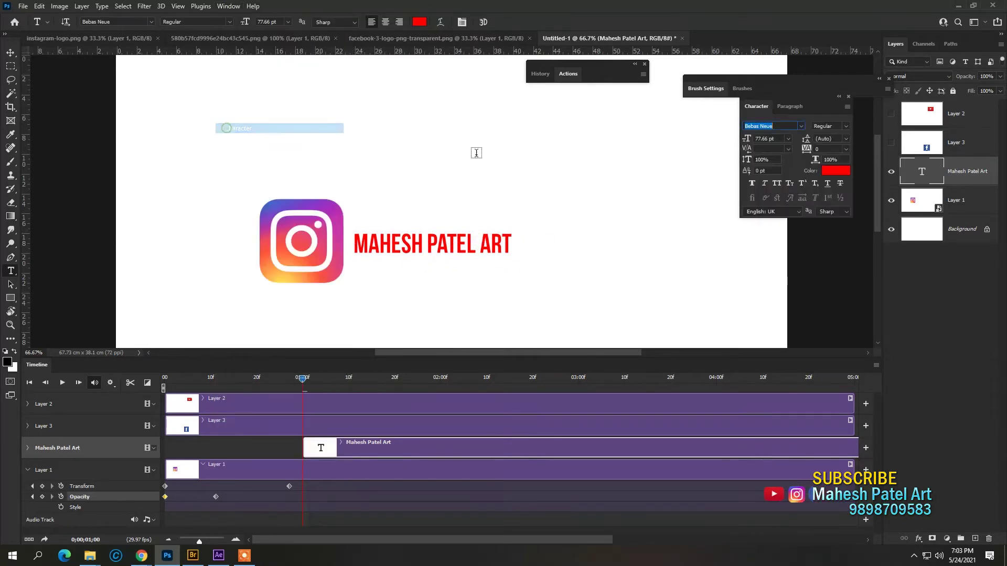
# - Set the title's font to Arial Rounded MT Bold
pyautogui.click(803, 127)
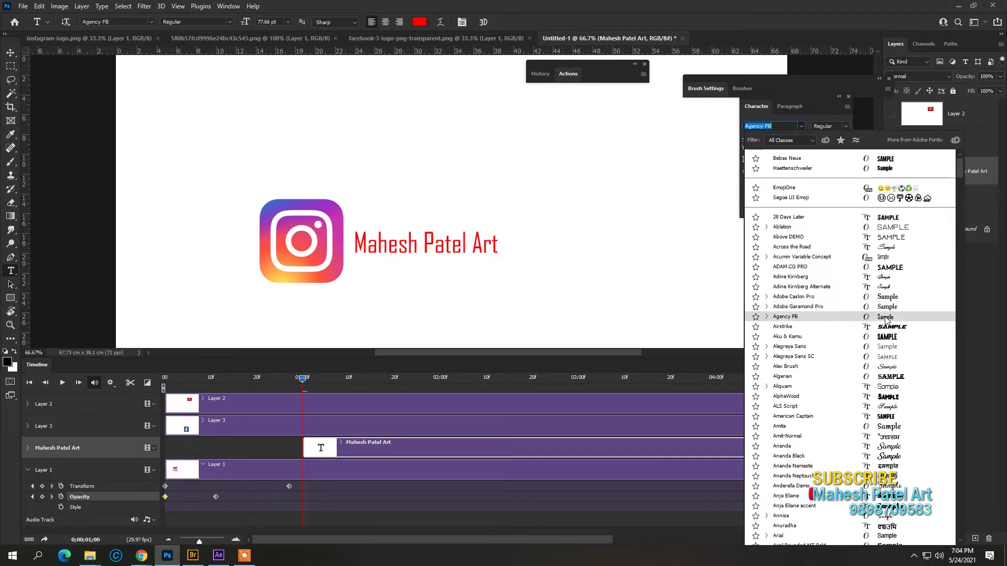
pyautogui.click(890, 388)
pyautogui.click(244, 556)
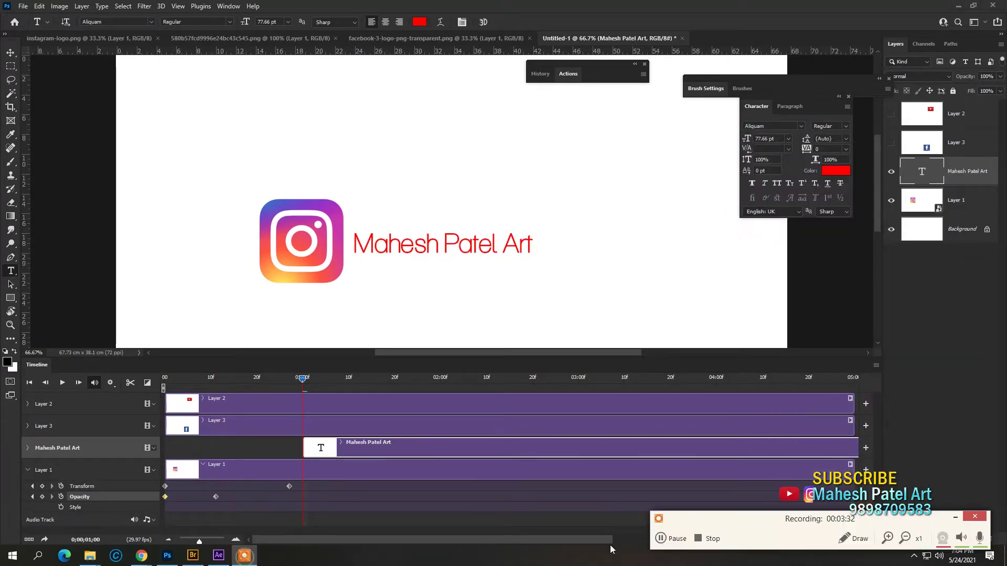
pyautogui.click(954, 518)
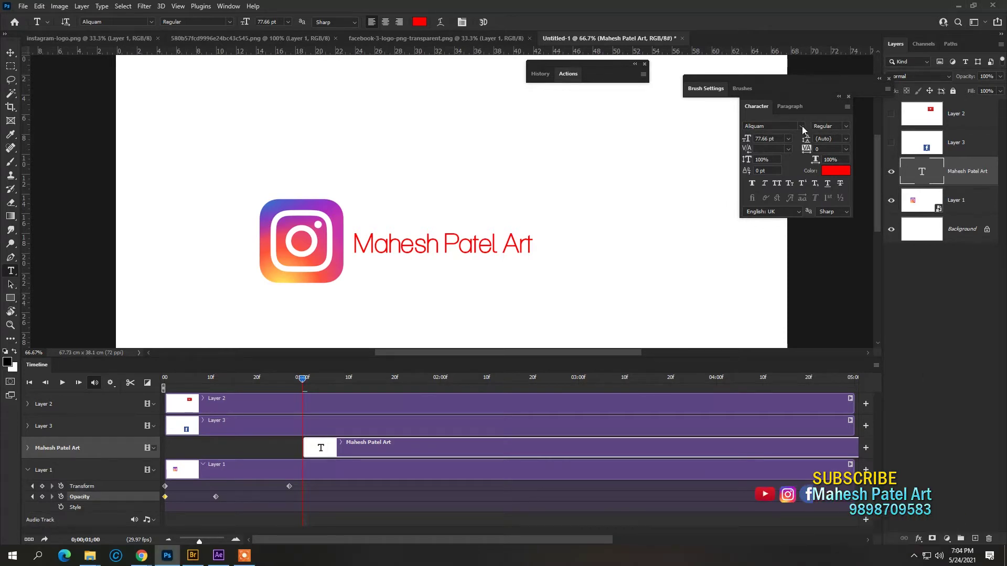
pyautogui.click(800, 126)
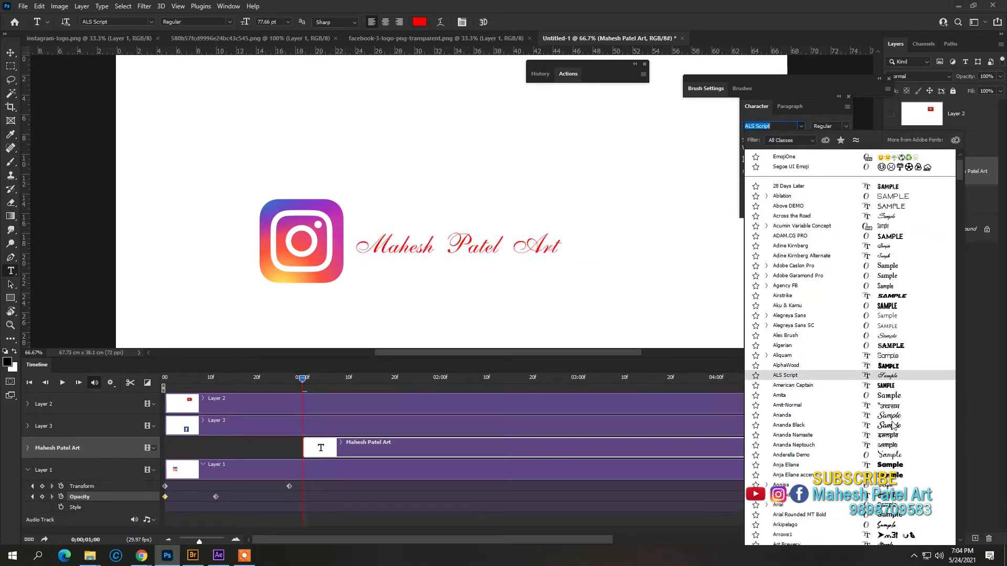
pyautogui.scroll(-2, 891, 426)
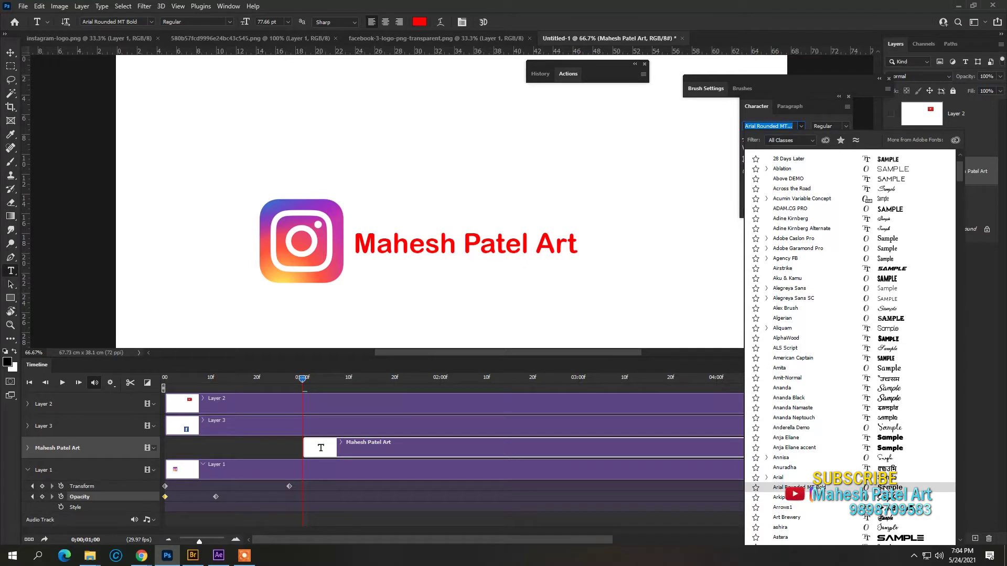
pyautogui.click(771, 488)
# - Scale the title down to about 89% and marquee a tall rectangle over the logo
pyautogui.click(582, 242)
pyautogui.moveTo(579, 227); pyautogui.dragTo(552, 233)
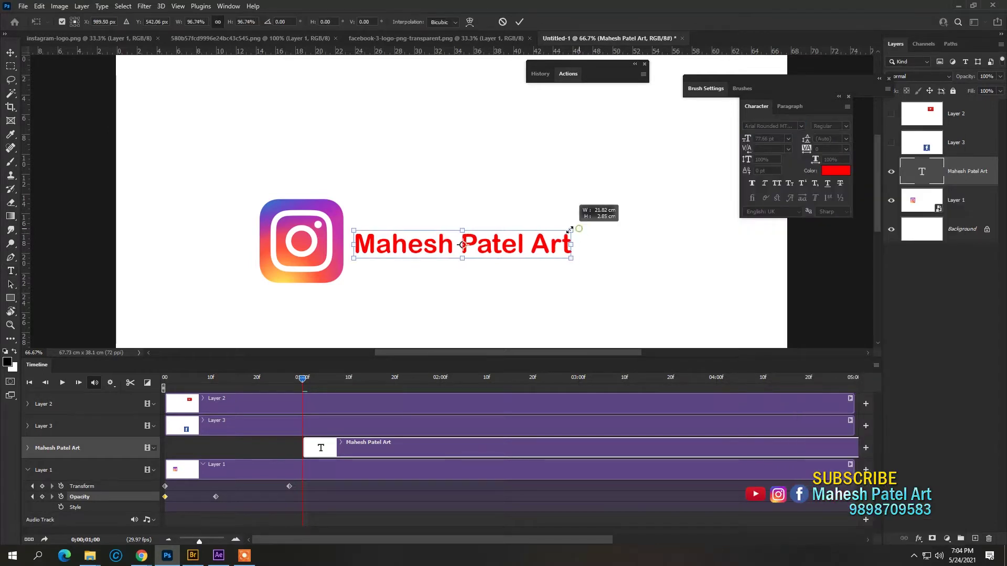
pyautogui.press('Return')
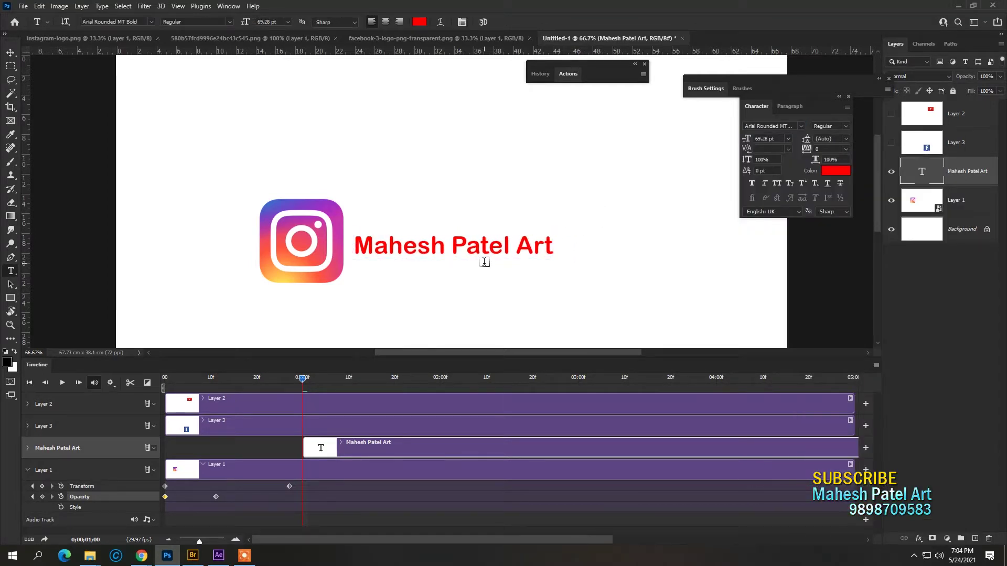
pyautogui.click(11, 66)
pyautogui.moveTo(167, 98)
pyautogui.mouseDown()
pyautogui.moveTo(313, 335)
pyautogui.moveTo(343, 352)
pyautogui.mouseUp()
# - Invert the rectangle selection and add a layer mask to the title, replacing a first wrong mask
pyautogui.click(340, 216)
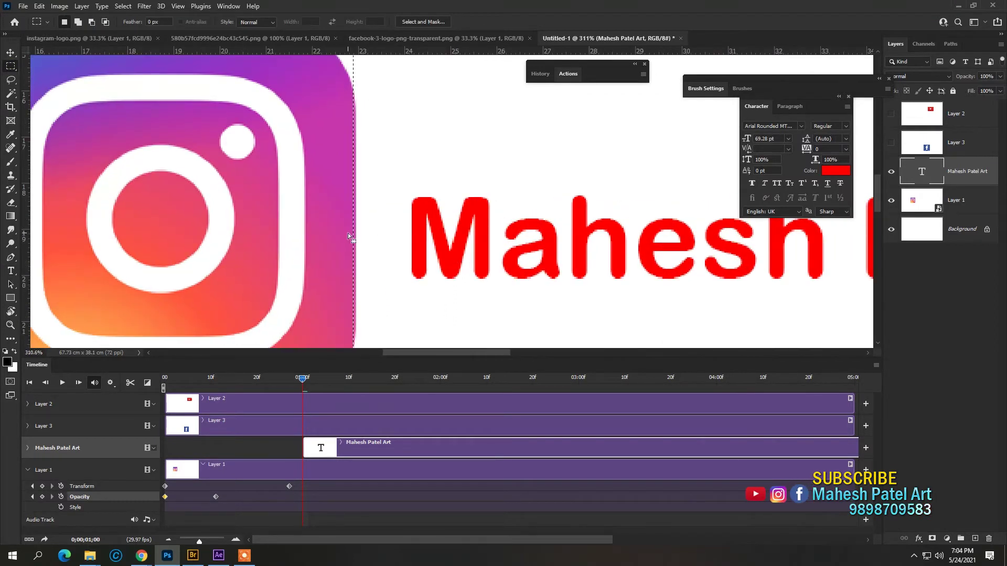
pyautogui.hotkey('ctrl', '0')
pyautogui.scroll(1, 393, 247)
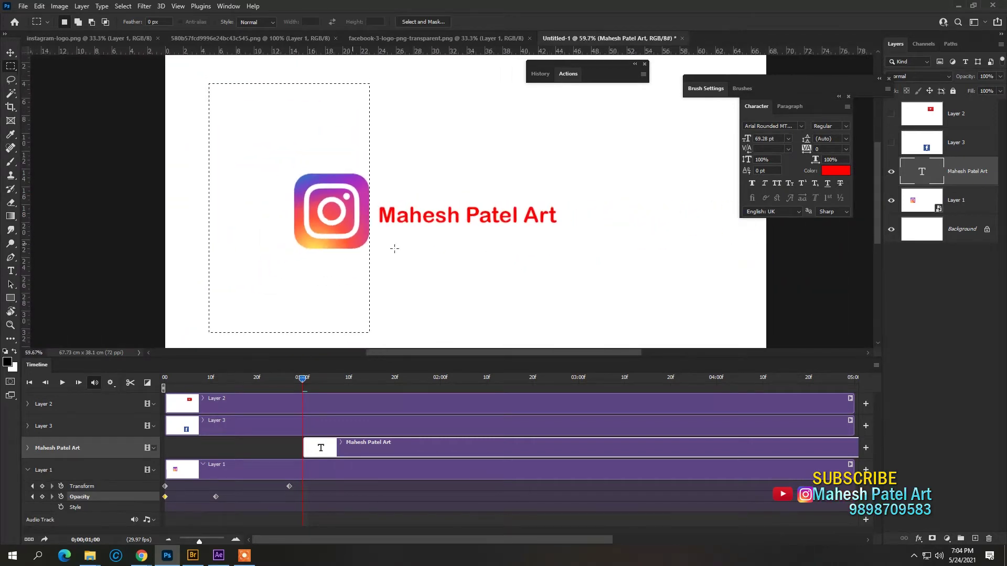
pyautogui.click(932, 539)
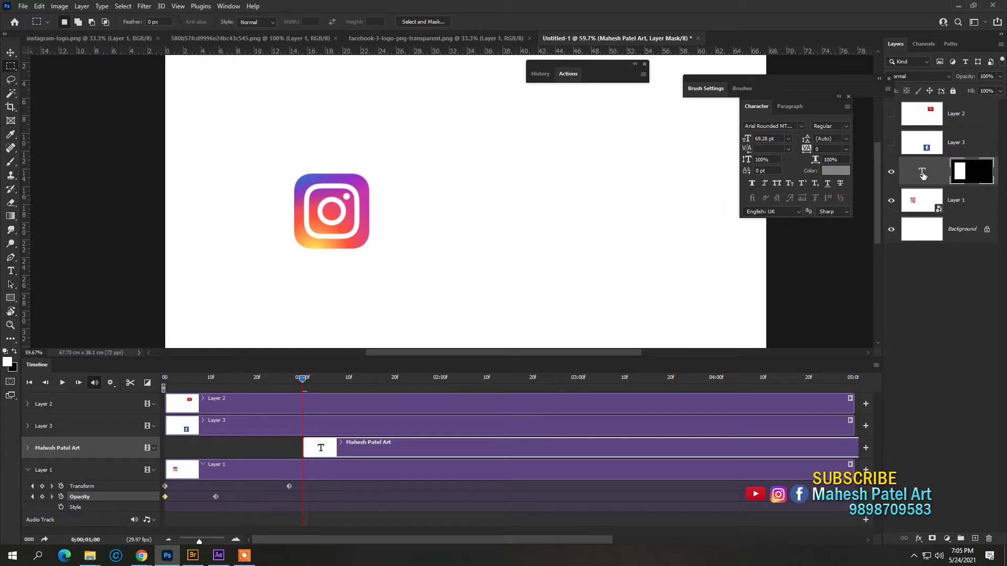
pyautogui.hotkey('ctrl', 'z')
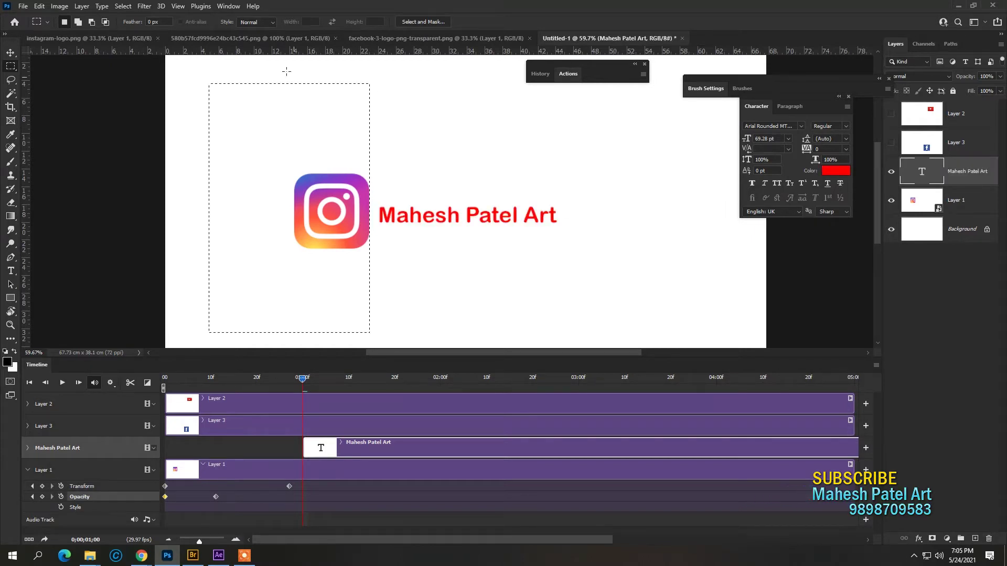
pyautogui.click(123, 5)
pyautogui.click(138, 47)
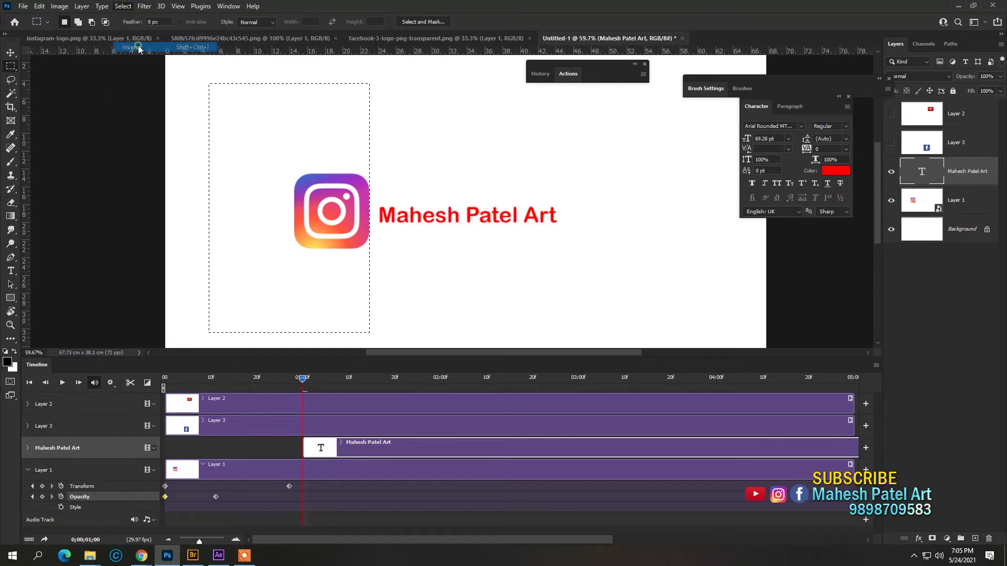
pyautogui.click(932, 539)
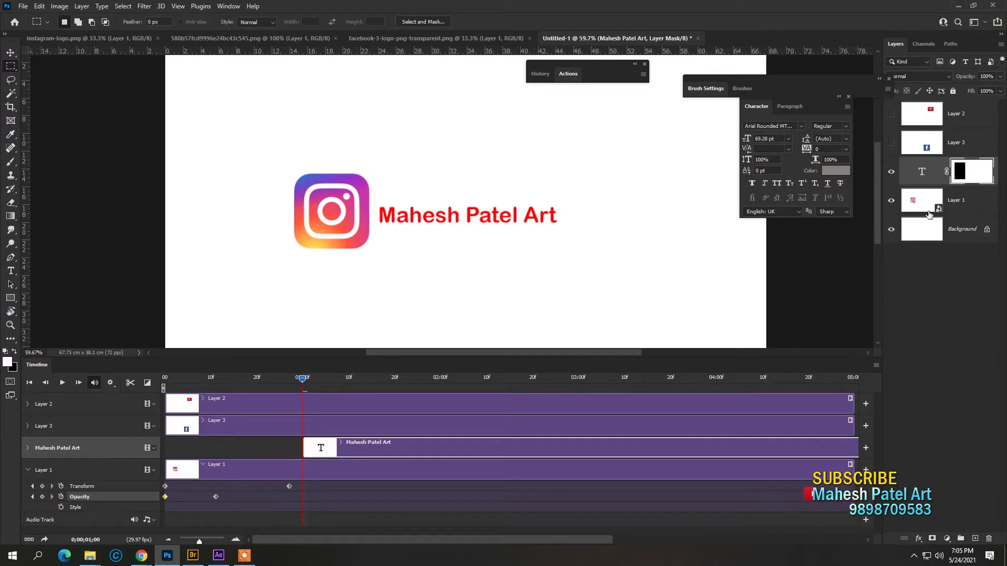
# - Slide the title text left into the masked area behind the logo
pyautogui.click(923, 172)
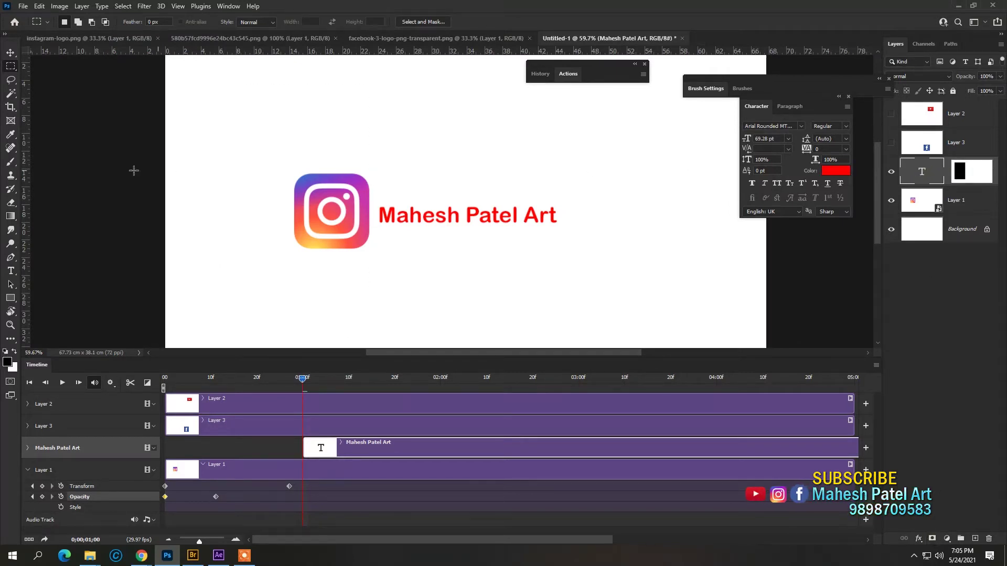
pyautogui.click(11, 53)
pyautogui.moveTo(559, 219); pyautogui.dragTo(361, 218)
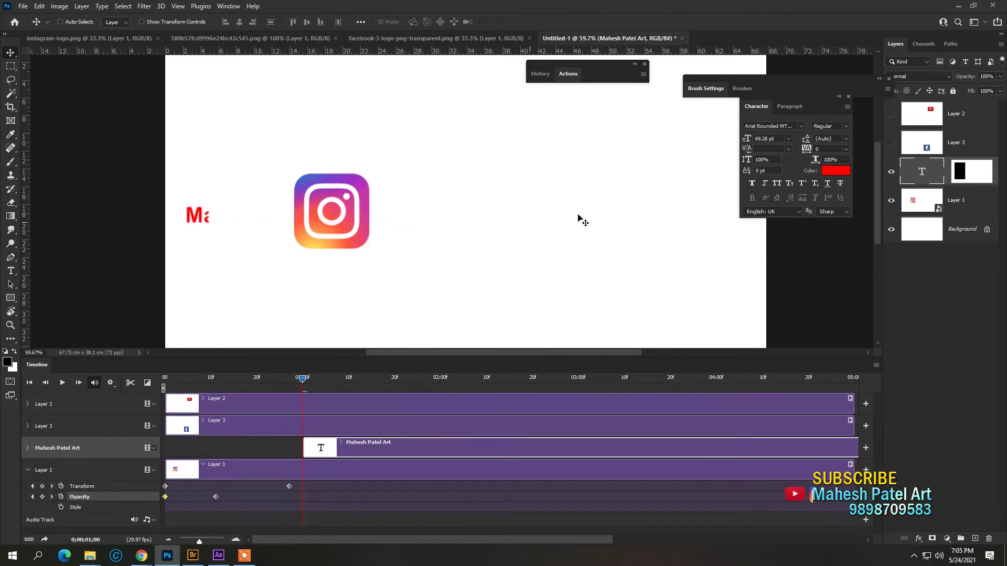
# - Fill the mask over the leftover visible letters so the title is fully hidden
pyautogui.click(971, 179)
pyautogui.press('m')
pyautogui.moveTo(263, 145); pyautogui.dragTo(169, 253)
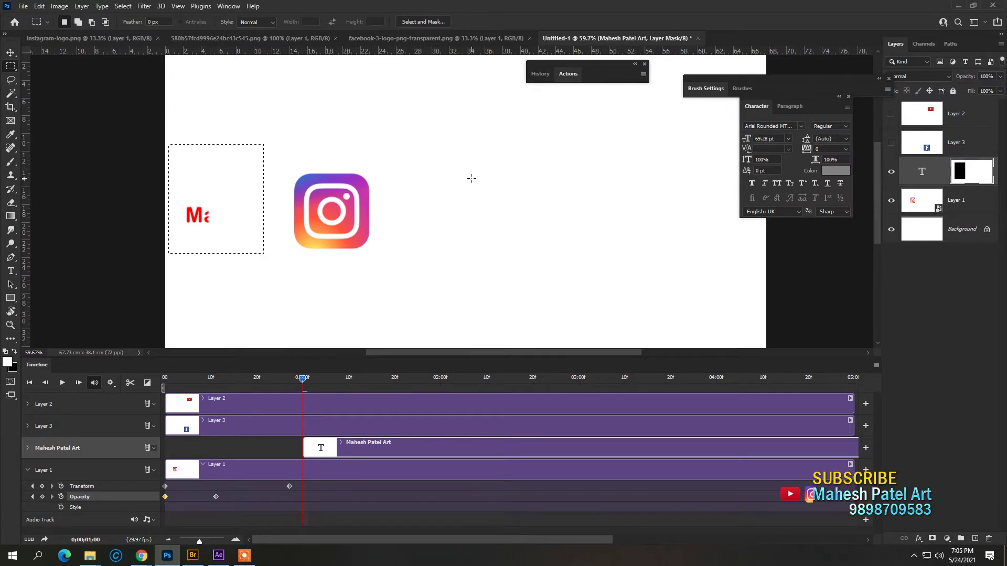
pyautogui.hotkey('alt', 'BackSpace')
pyautogui.press('Delete')
pyautogui.hotkey('ctrl', 'd')
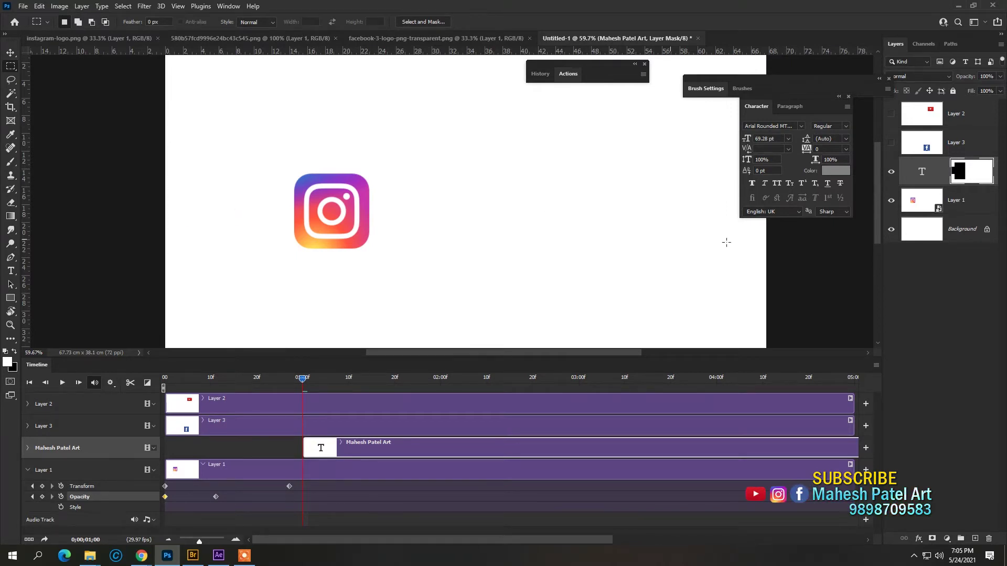
pyautogui.click(921, 172)
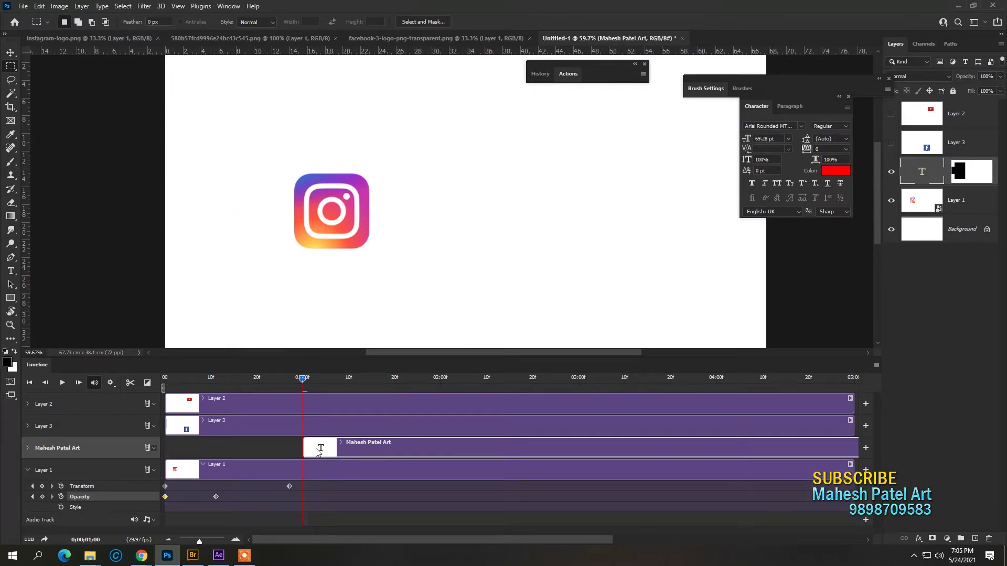
# - Start the title clip earlier and keyframe it sliding out right of the logo from 00;28
pyautogui.moveTo(317, 452); pyautogui.dragTo(303, 449)
pyautogui.moveTo(301, 381); pyautogui.dragTo(294, 380)
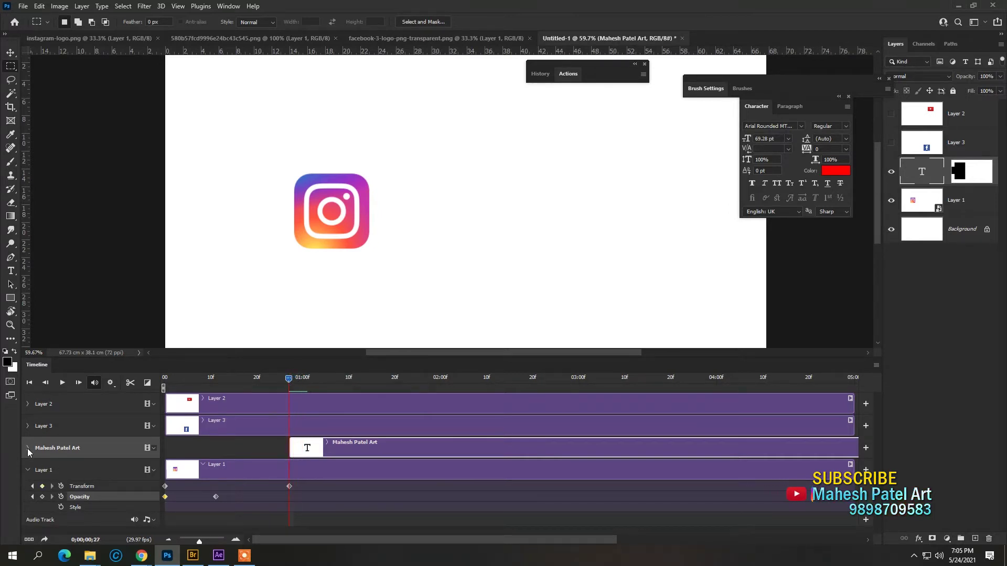
pyautogui.click(61, 464)
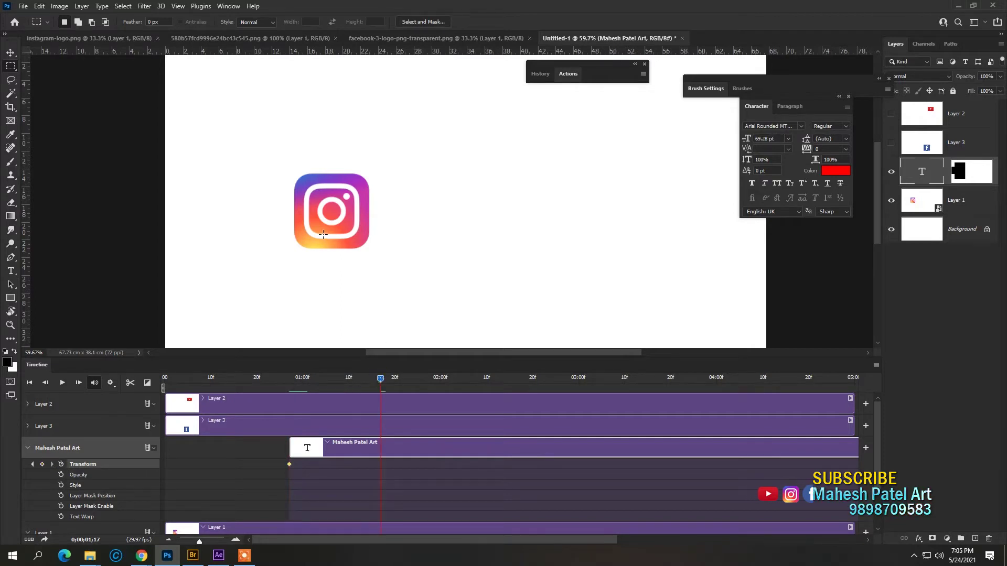
pyautogui.click(10, 53)
pyautogui.moveTo(315, 247); pyautogui.dragTo(517, 245)
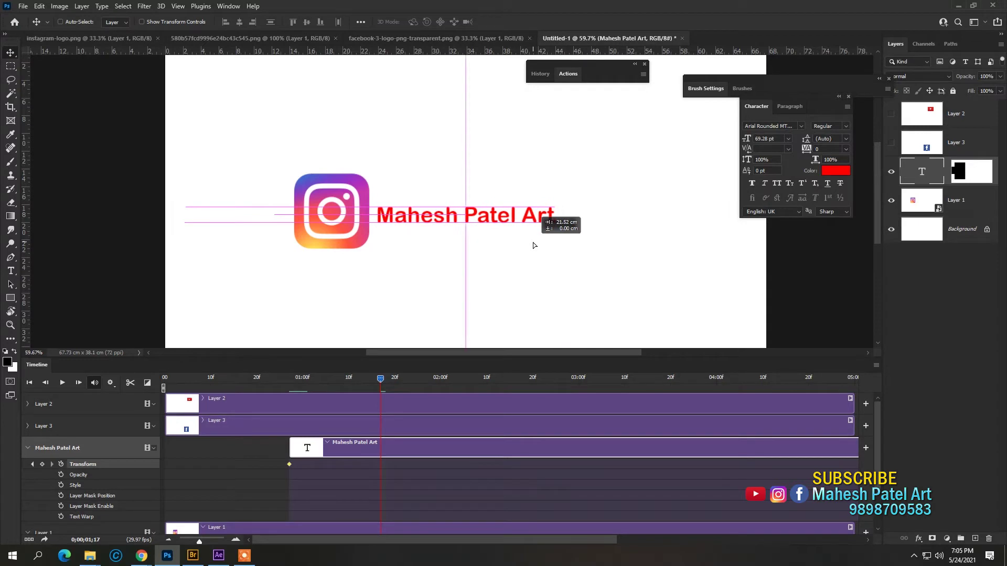
pyautogui.moveTo(517, 245); pyautogui.dragTo(532, 245)
# - Shift the end Transform keyframe slightly earlier and scrub to preview the slide-out
pyautogui.moveTo(379, 384)
pyautogui.mouseDown()
pyautogui.moveTo(181, 381)
pyautogui.moveTo(392, 386)
pyautogui.mouseUp()
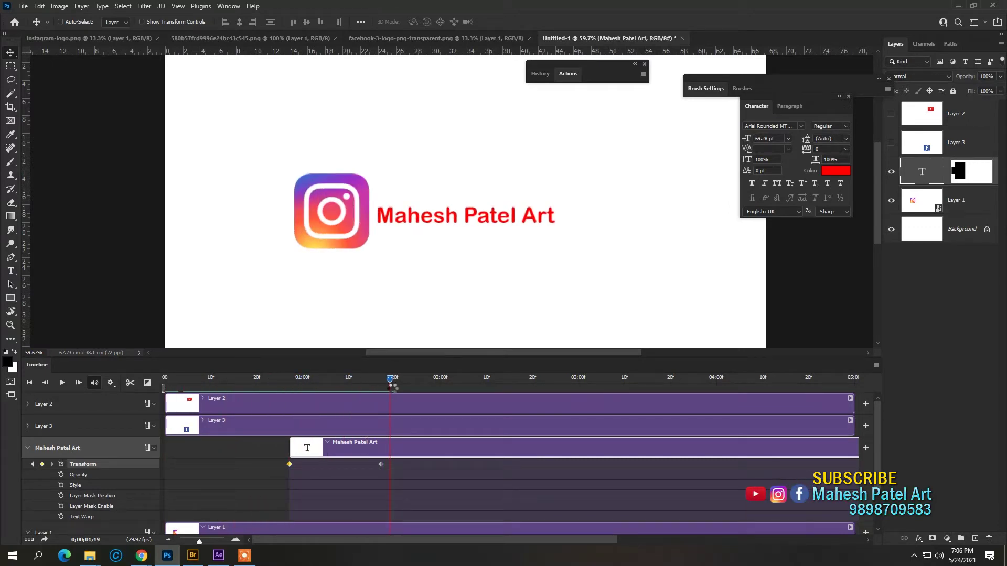
pyautogui.moveTo(381, 465); pyautogui.dragTo(372, 465)
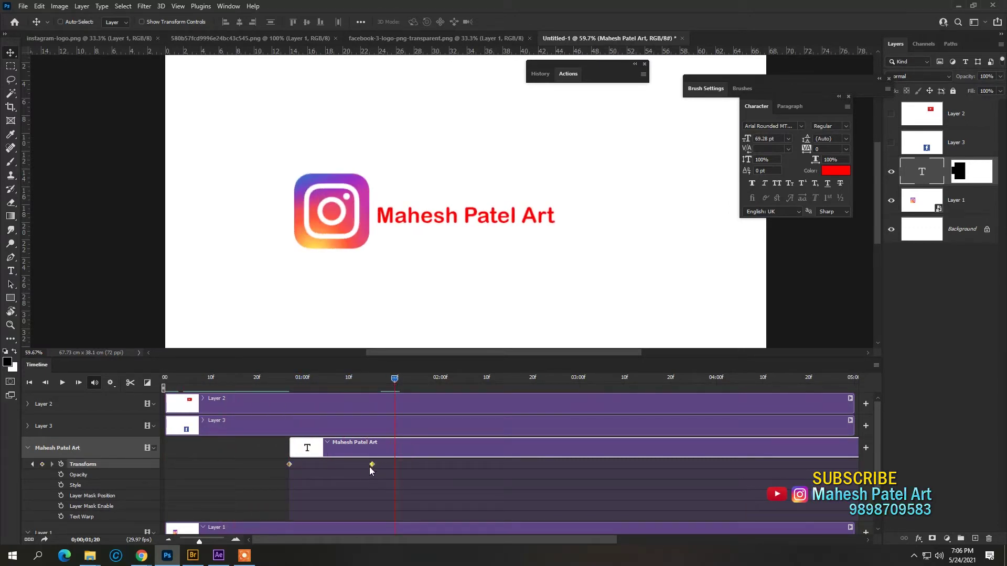
pyautogui.click(255, 559)
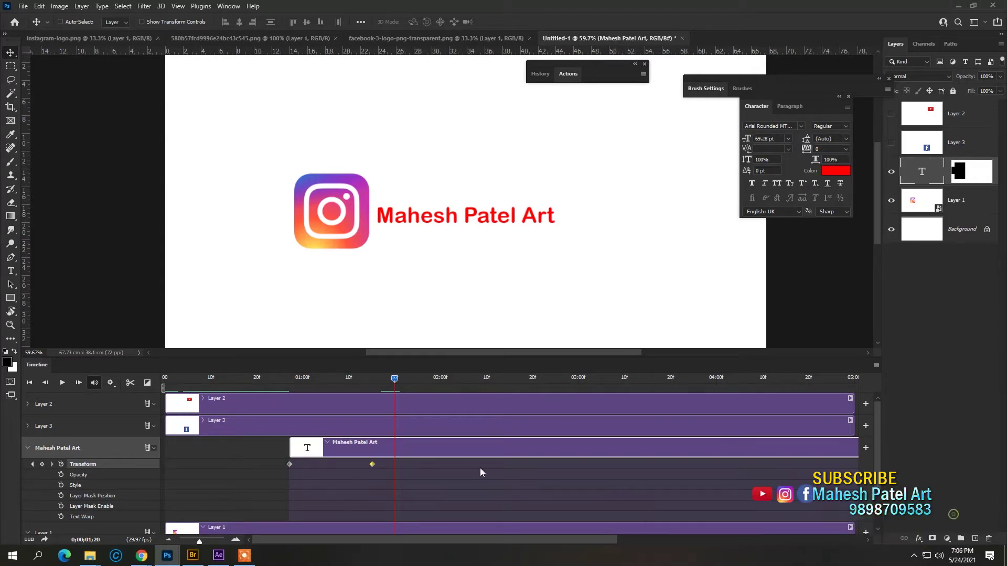
pyautogui.moveTo(395, 377)
pyautogui.mouseDown()
pyautogui.moveTo(298, 377)
pyautogui.moveTo(579, 381)
pyautogui.mouseUp()
pyautogui.scroll(-3, 532, 451)
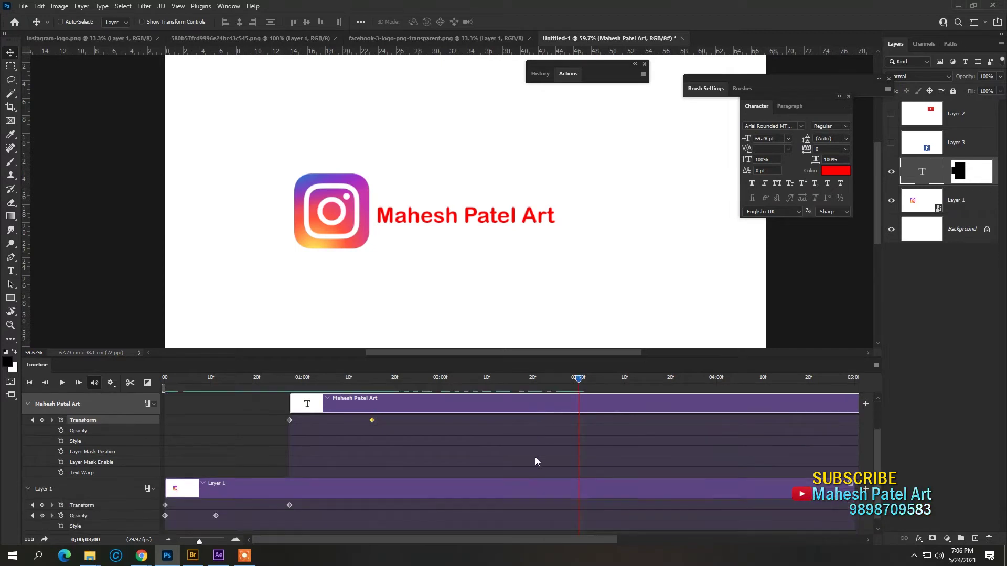
# - Keyframe Layer 1's Transform at 03;00 and slide the Instagram logo right across the name text
pyautogui.scroll(-1, 535, 457)
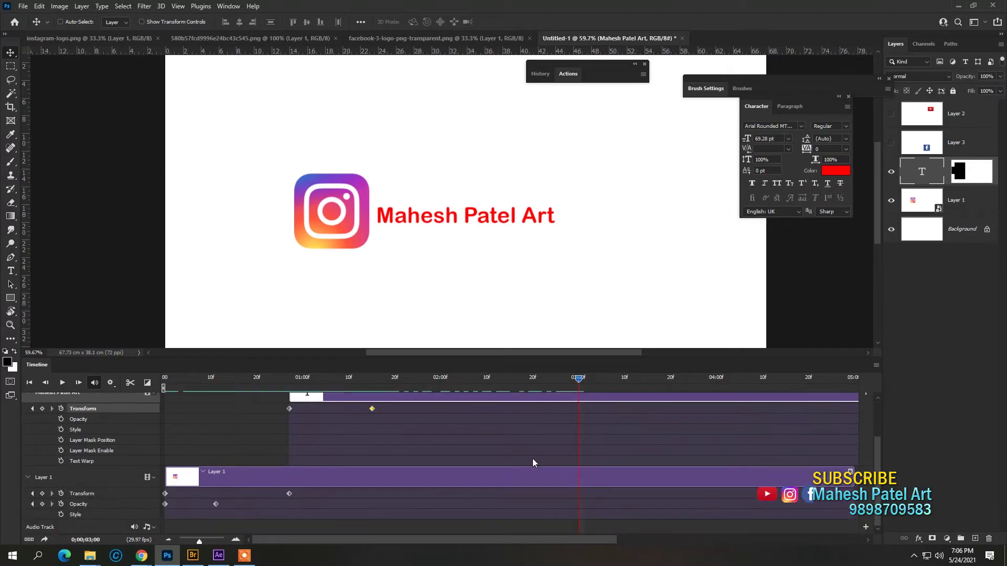
pyautogui.click(42, 494)
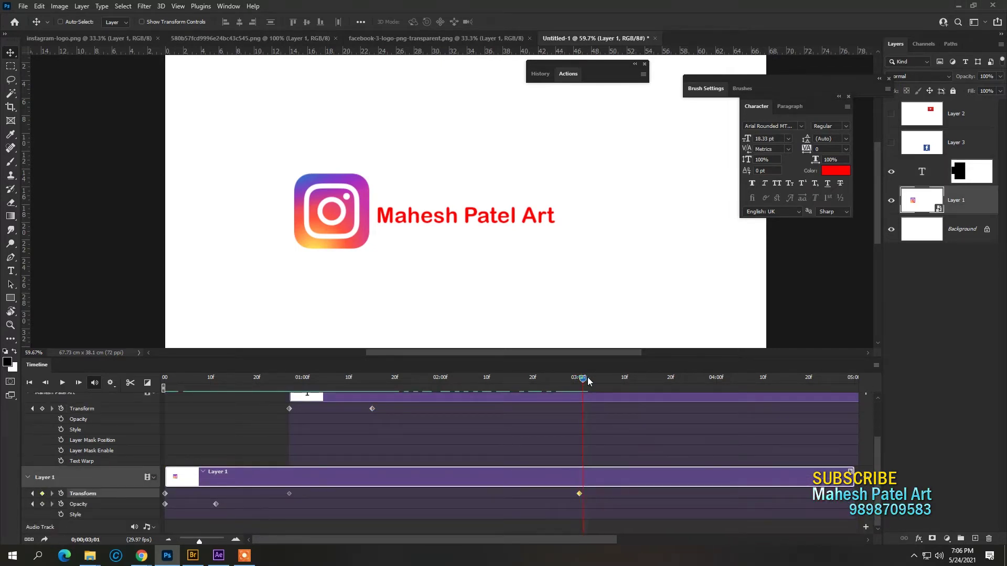
pyautogui.moveTo(337, 239); pyautogui.dragTo(595, 246)
pyautogui.moveTo(611, 378)
pyautogui.mouseDown()
pyautogui.moveTo(162, 378)
pyautogui.moveTo(440, 385)
pyautogui.mouseUp()
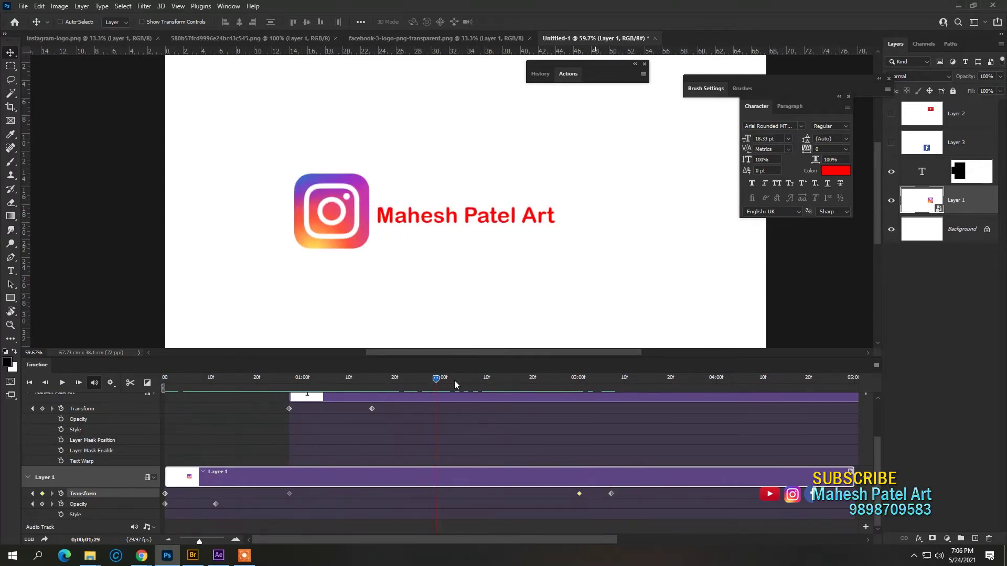
pyautogui.moveTo(580, 381)
pyautogui.mouseDown()
pyautogui.moveTo(601, 382)
pyautogui.moveTo(574, 383)
pyautogui.mouseUp()
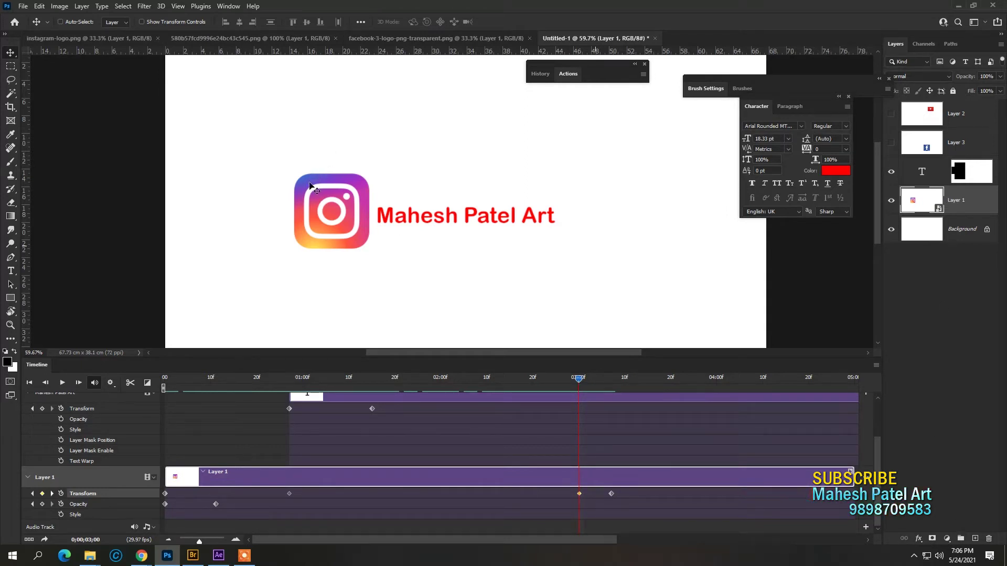
# - Draw a rectangular marquee covering the logo and the name text
pyautogui.press('m')
pyautogui.moveTo(303, 143); pyautogui.dragTo(452, 247)
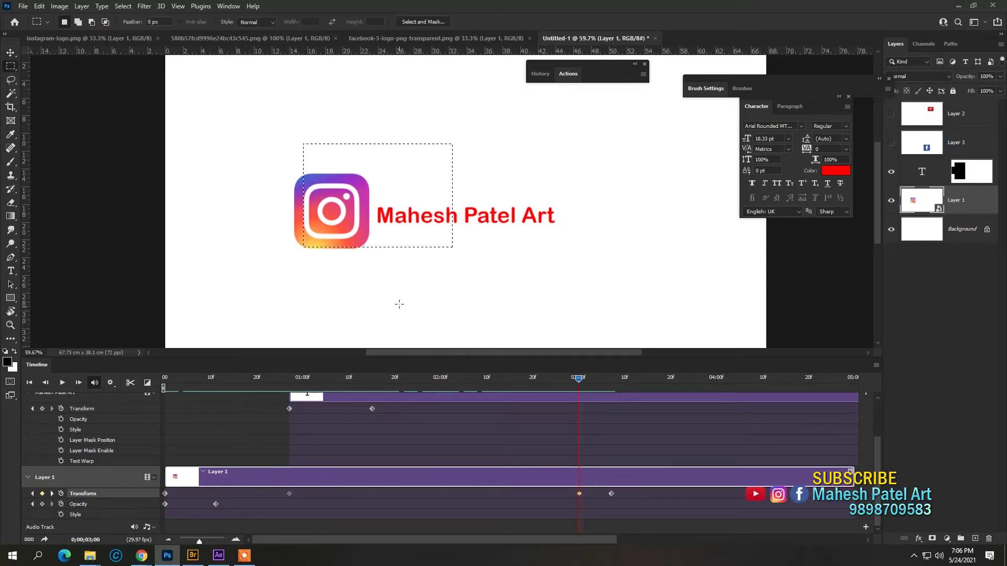
pyautogui.click(243, 558)
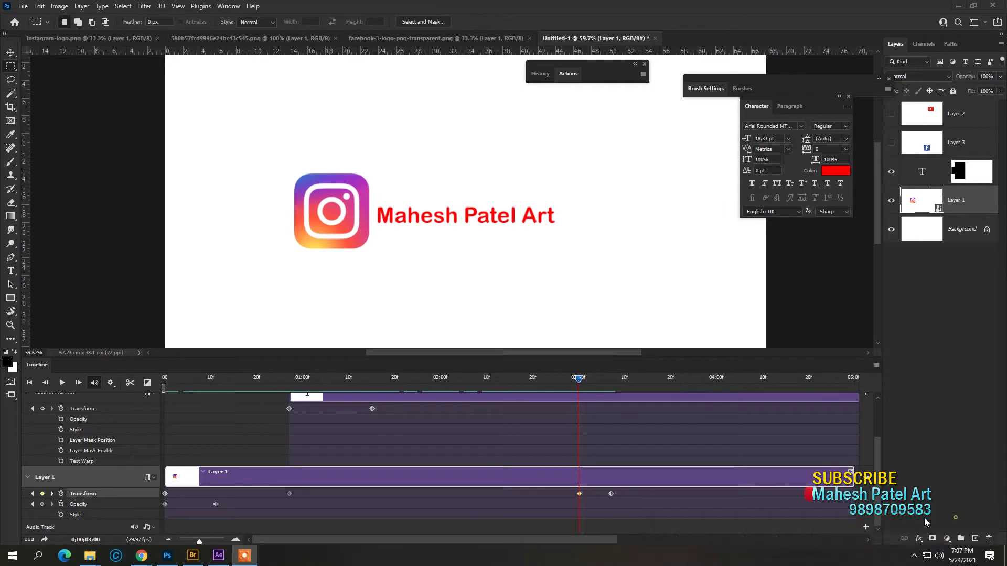
pyautogui.scroll(3, 428, 469)
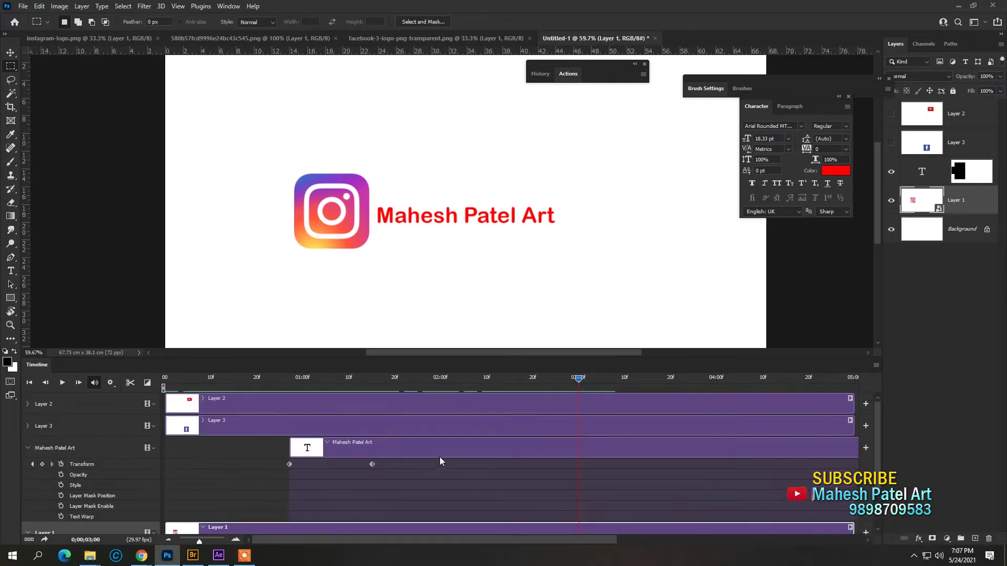
# - Enable Layer Mask Position keyframing on the text and slide its mask right behind the logo
pyautogui.click(60, 495)
pyautogui.scroll(-3, 599, 407)
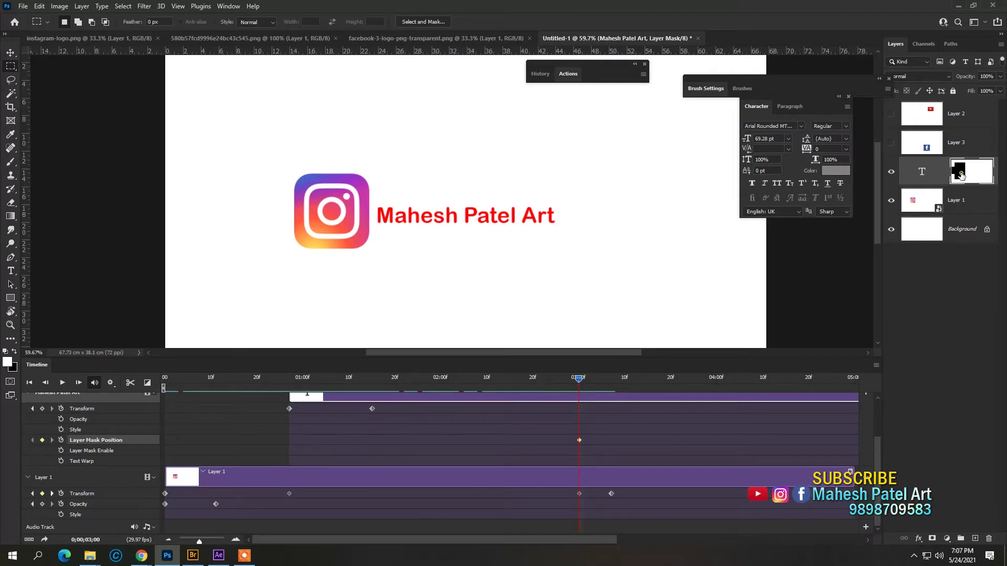
pyautogui.click(10, 52)
pyautogui.click(583, 382)
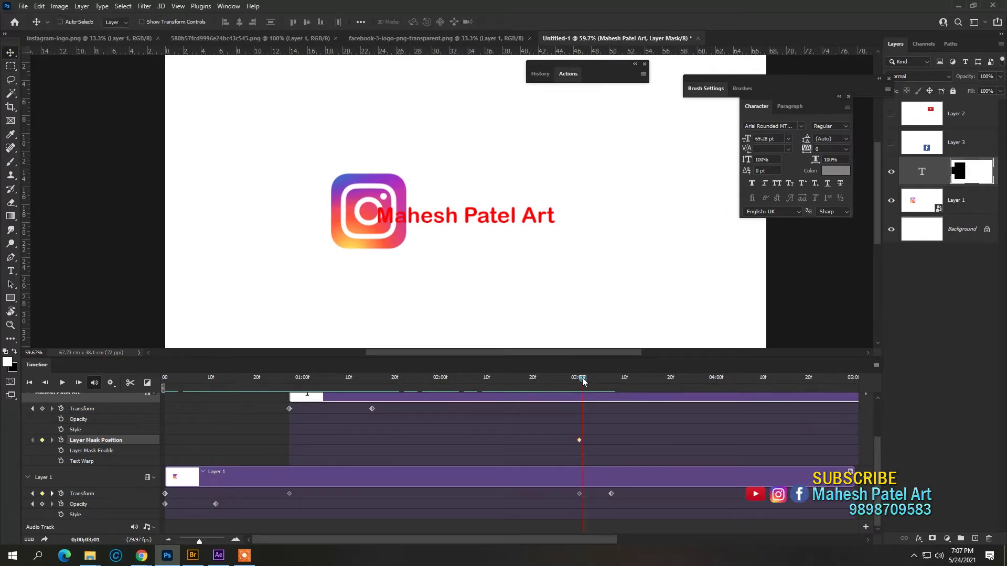
pyautogui.moveTo(582, 381); pyautogui.dragTo(605, 383)
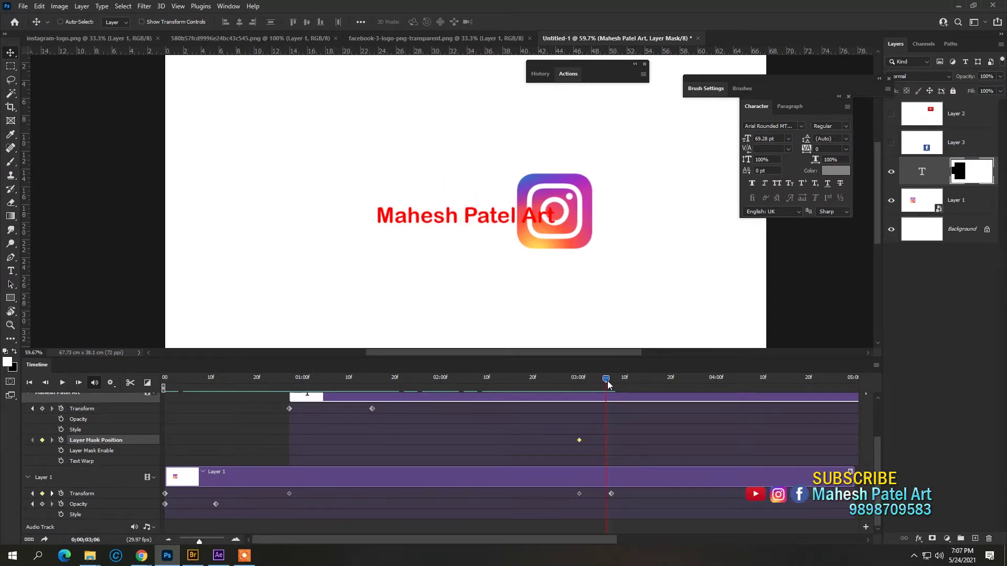
pyautogui.moveTo(604, 380); pyautogui.dragTo(611, 382)
pyautogui.moveTo(398, 226); pyautogui.dragTo(590, 216)
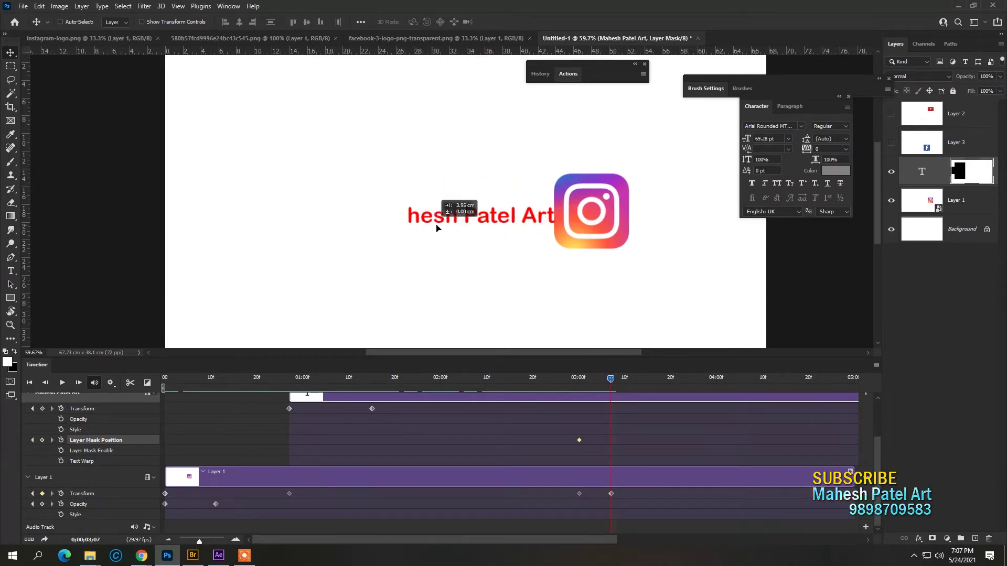
pyautogui.moveTo(610, 377); pyautogui.dragTo(579, 381)
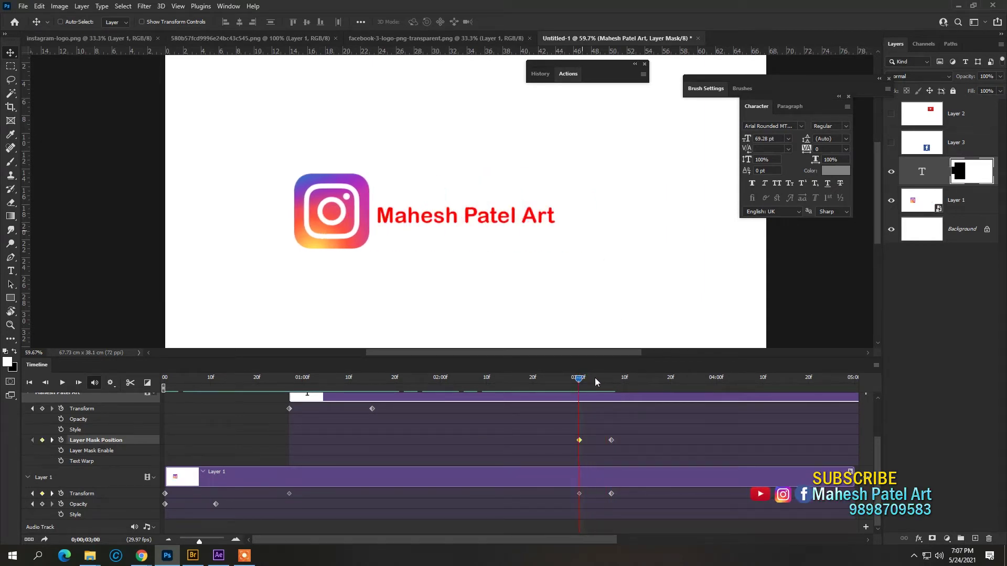
pyautogui.moveTo(929, 183); pyautogui.dragTo(925, 213)
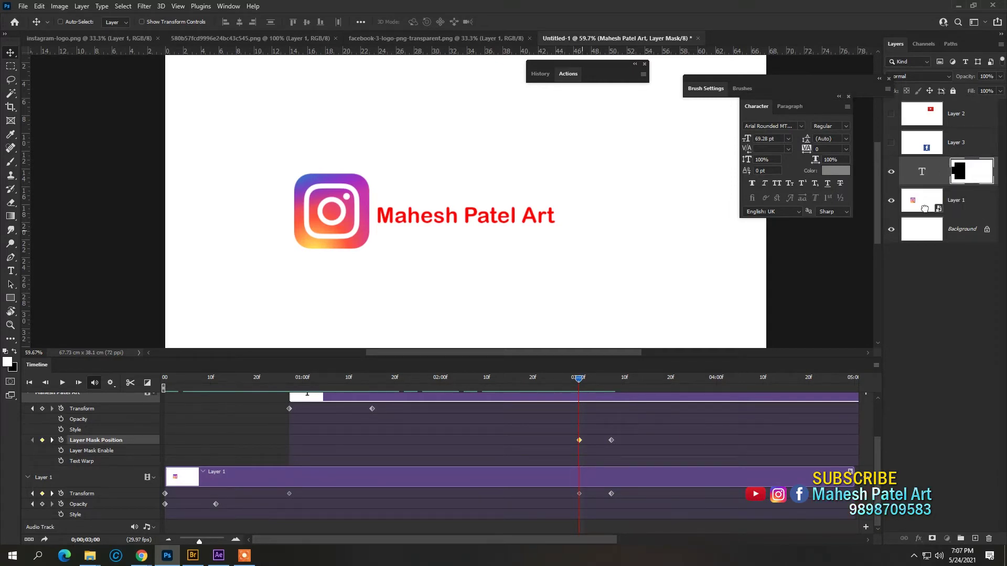
pyautogui.moveTo(560, 383)
pyautogui.mouseDown()
pyautogui.moveTo(600, 385)
pyautogui.moveTo(587, 381)
pyautogui.mouseUp()
pyautogui.hotkey('ctrl', 'z')
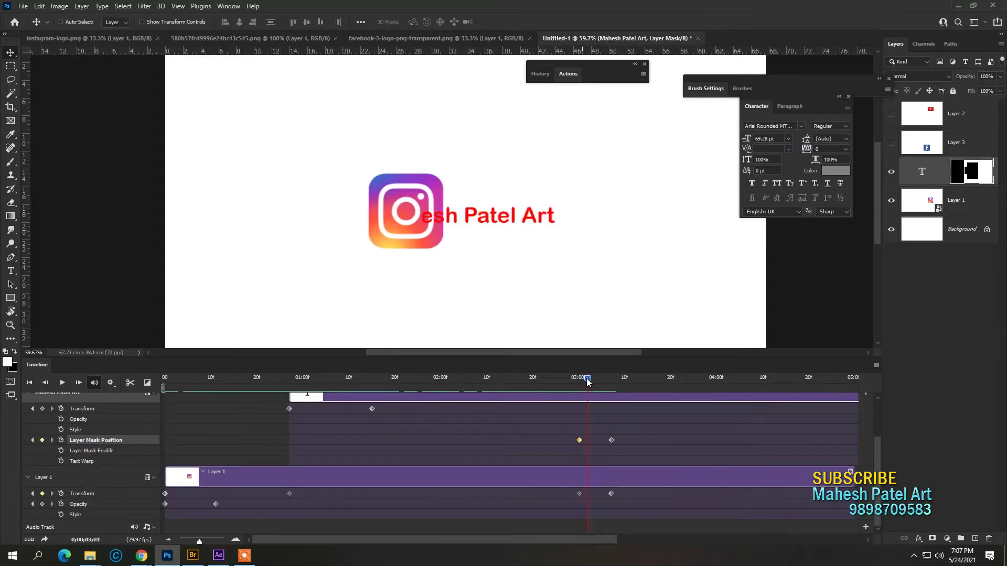
# - Keyframe the text mask frame by frame through 03;05 so it follows the sliding logo
pyautogui.moveTo(589, 383); pyautogui.dragTo(583, 381)
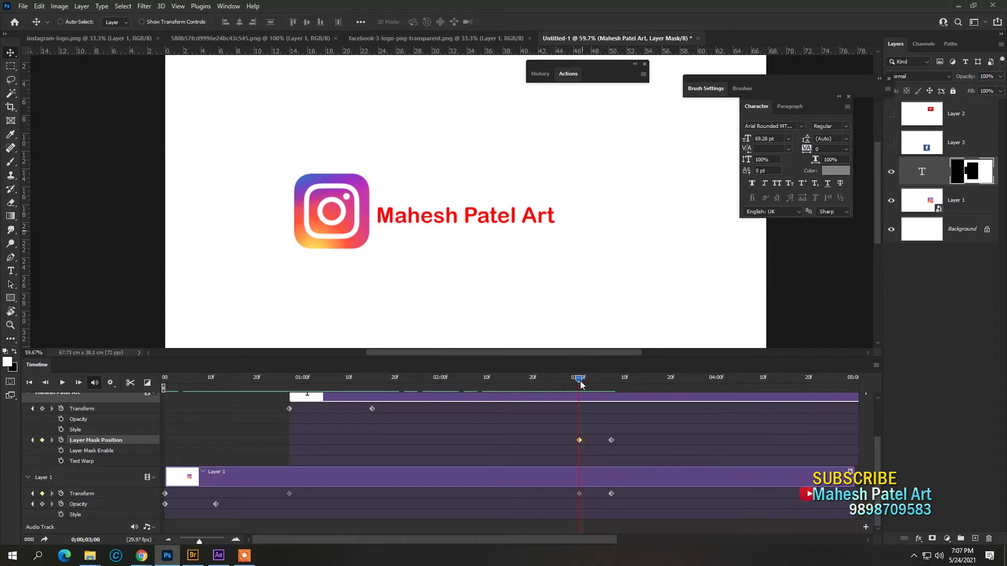
pyautogui.moveTo(433, 237); pyautogui.dragTo(445, 239)
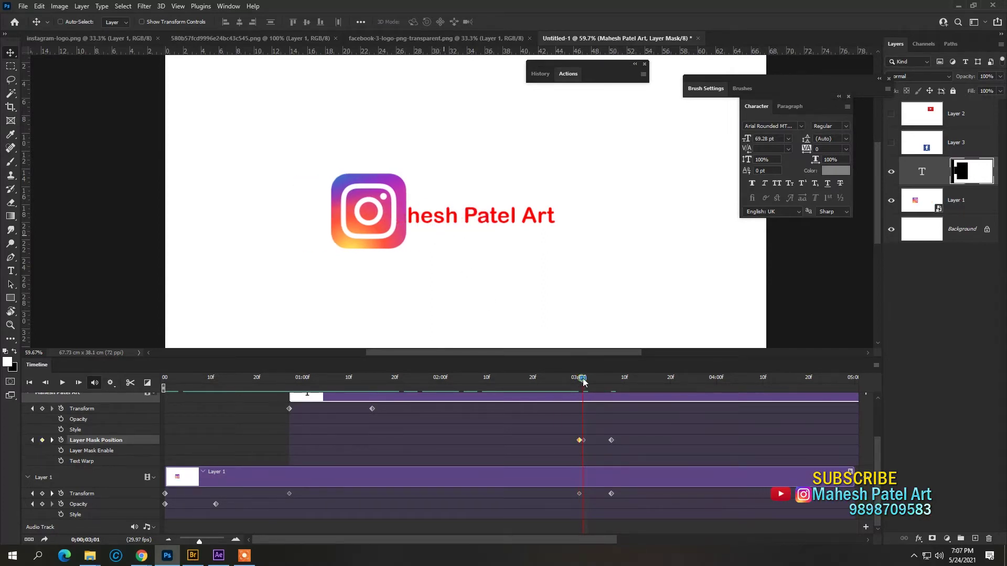
pyautogui.moveTo(583, 382); pyautogui.dragTo(588, 382)
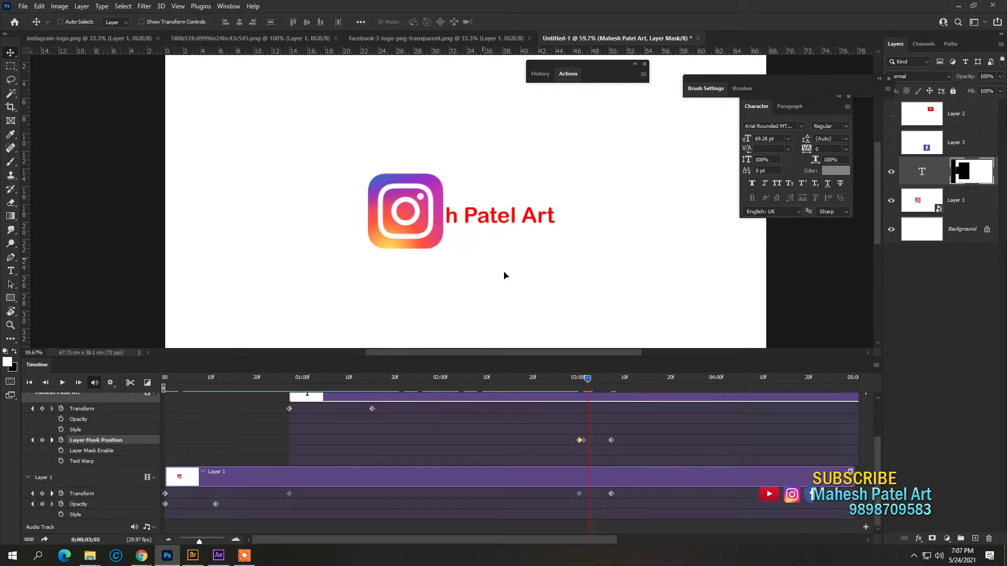
pyautogui.moveTo(587, 381); pyautogui.dragTo(592, 382)
pyautogui.moveTo(505, 257); pyautogui.dragTo(491, 245)
pyautogui.moveTo(592, 380); pyautogui.dragTo(596, 381)
pyautogui.moveTo(523, 249); pyautogui.dragTo(542, 249)
pyautogui.moveTo(596, 378); pyautogui.dragTo(602, 380)
pyautogui.moveTo(548, 247); pyautogui.dragTo(575, 251)
pyautogui.moveTo(601, 379)
pyautogui.mouseDown()
pyautogui.moveTo(293, 379)
pyautogui.moveTo(142, 356)
pyautogui.moveTo(393, 379)
pyautogui.moveTo(629, 371)
pyautogui.moveTo(179, 371)
pyautogui.moveTo(607, 379)
pyautogui.moveTo(625, 396)
pyautogui.mouseUp()
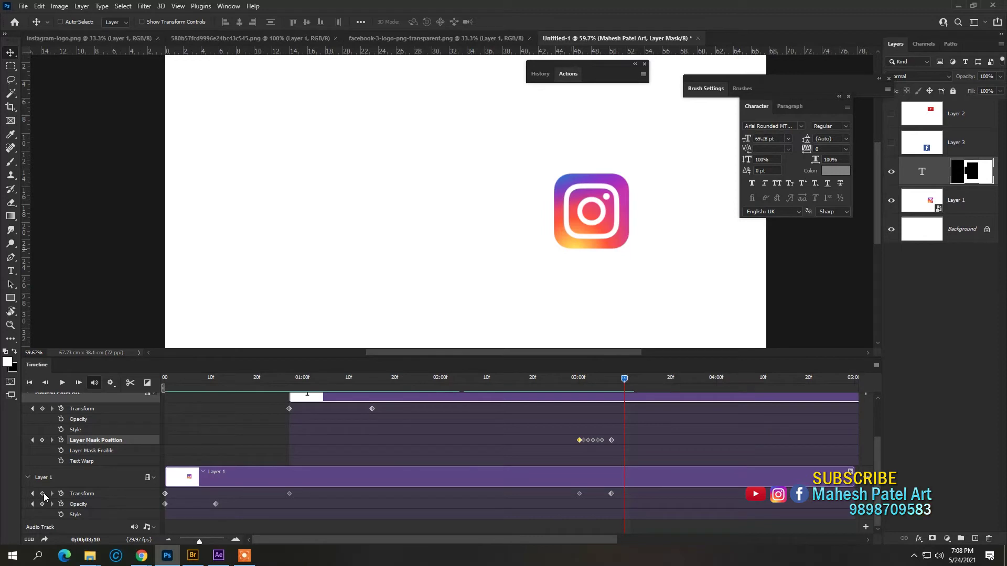
pyautogui.click(43, 494)
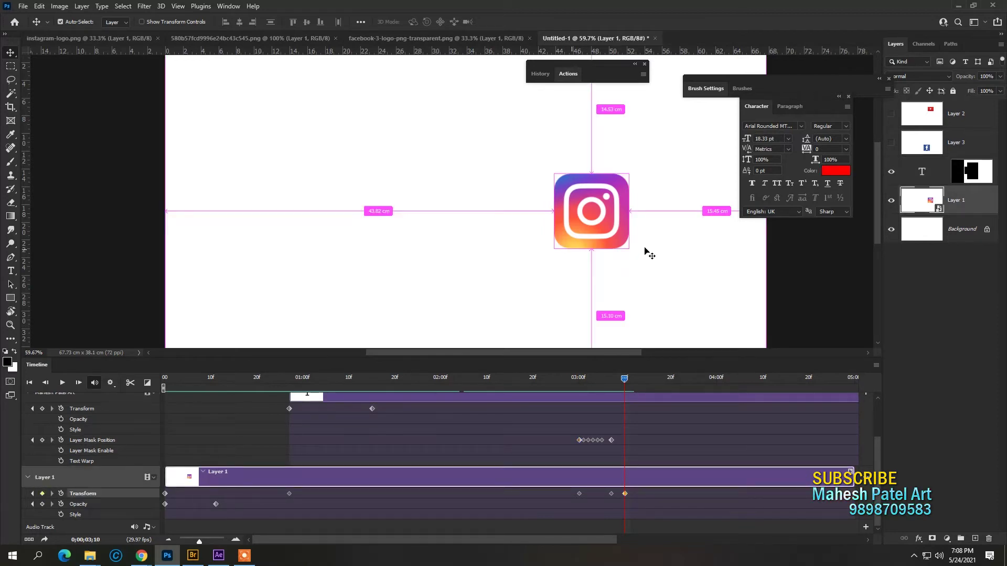
# - Scale the Instagram logo down to a tiny icon at 03;10
pyautogui.hotkey('ctrl', 't')
pyautogui.moveTo(631, 167); pyautogui.dragTo(617, 198)
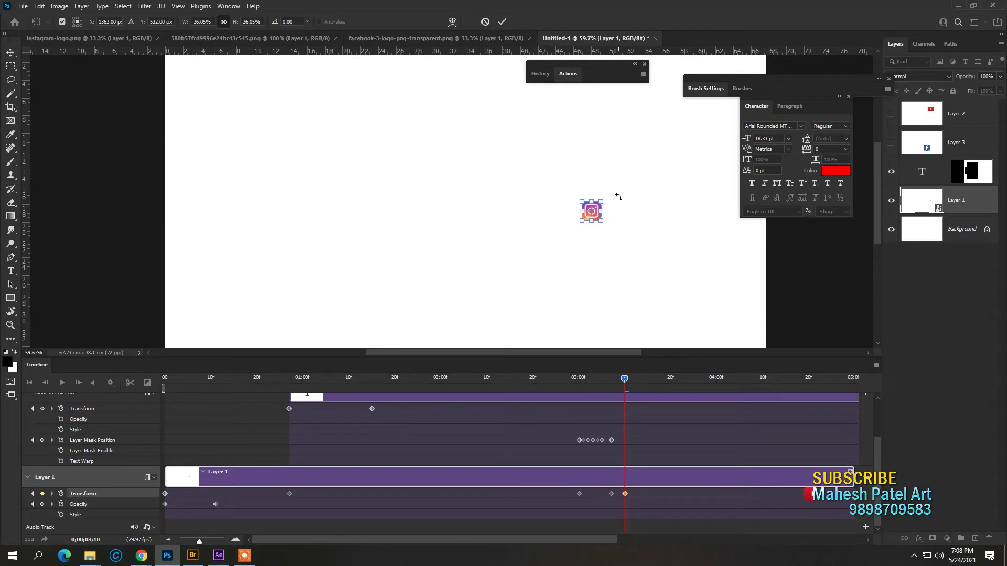
pyautogui.moveTo(602, 201); pyautogui.dragTo(598, 203)
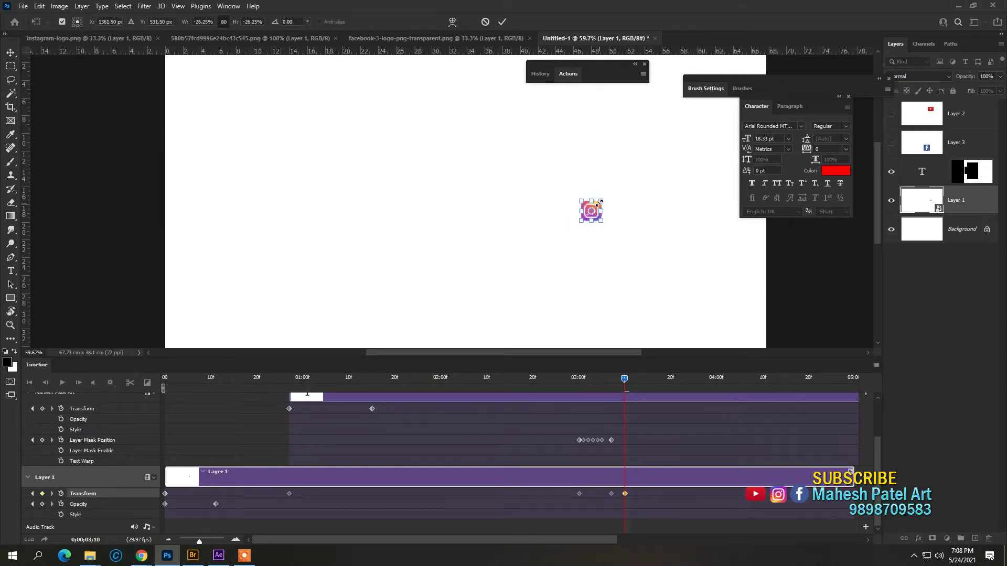
pyautogui.press('Return')
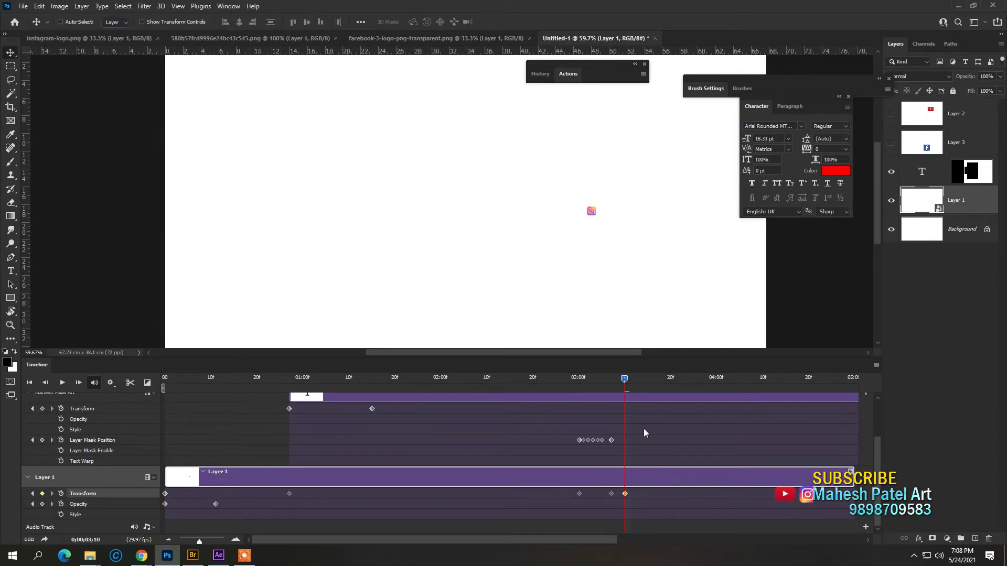
pyautogui.moveTo(625, 382)
pyautogui.mouseDown()
pyautogui.moveTo(568, 381)
pyautogui.moveTo(628, 385)
pyautogui.moveTo(611, 388)
pyautogui.mouseUp()
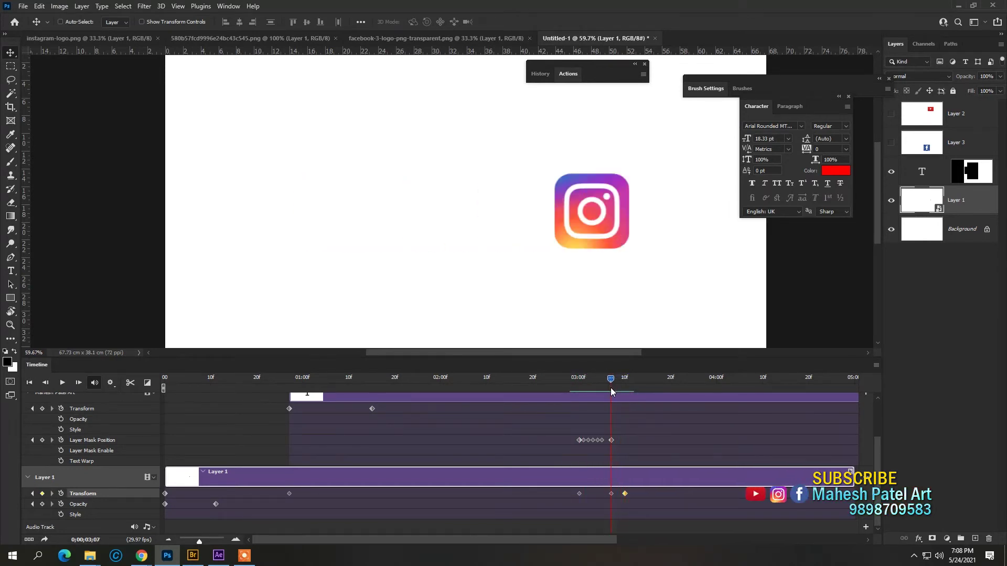
# - Fade the logo with Opacity keyframes from 100% at 03;07 to 0% at 03;10
pyautogui.click(42, 505)
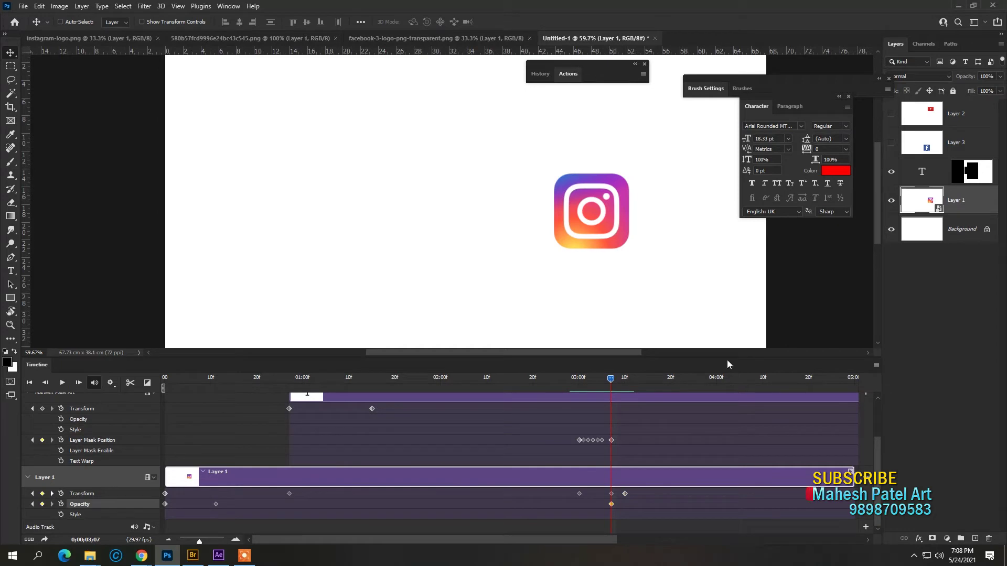
pyautogui.moveTo(614, 384); pyautogui.dragTo(624, 383)
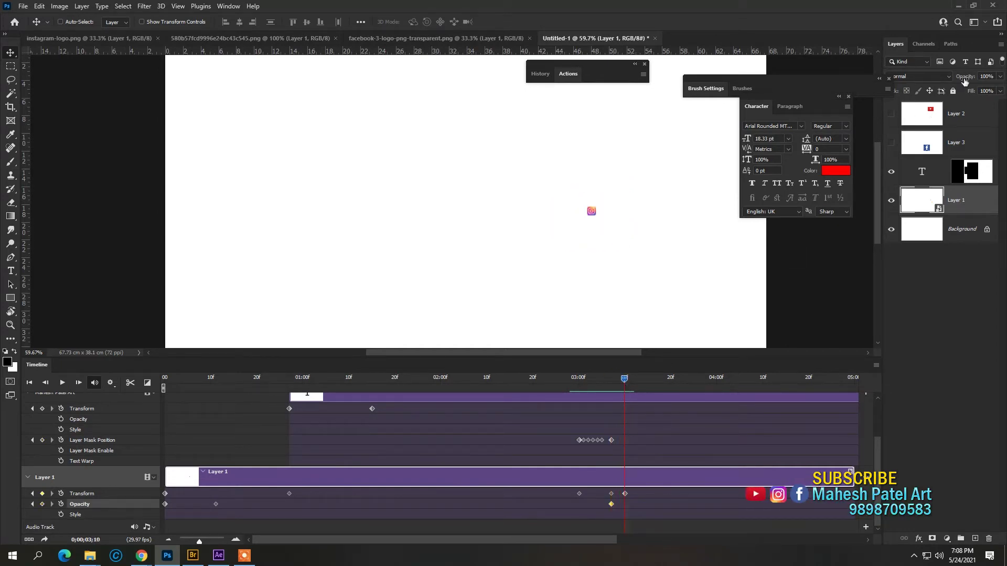
pyautogui.moveTo(965, 80); pyautogui.dragTo(845, 135)
pyautogui.moveTo(624, 378)
pyautogui.mouseDown()
pyautogui.moveTo(164, 378)
pyautogui.moveTo(629, 384)
pyautogui.mouseUp()
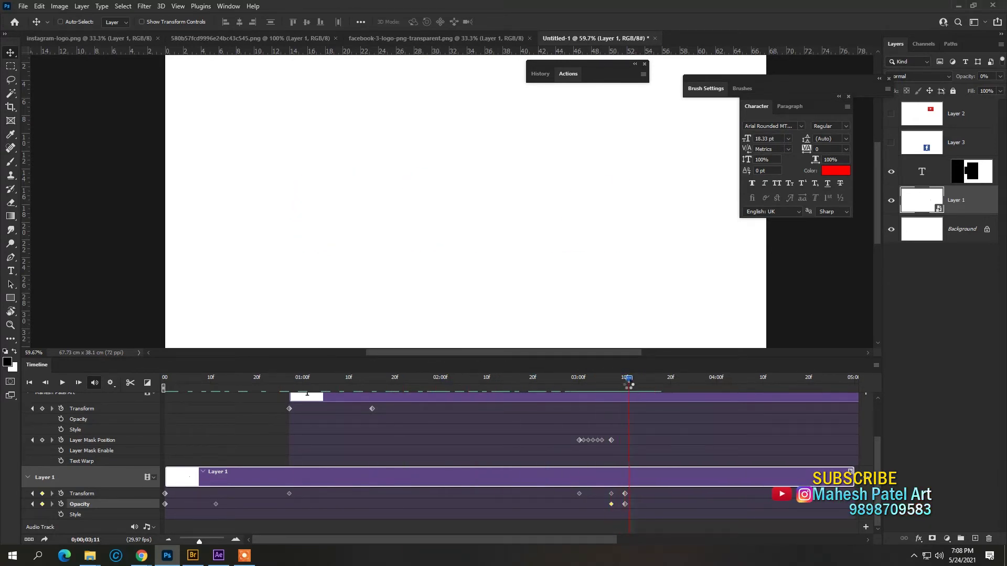
pyautogui.hotkey('ctrl', '0')
# - Trim the timeline work area to end at about 03;15 and preview the animation
pyautogui.press('space')
pyautogui.press('space')
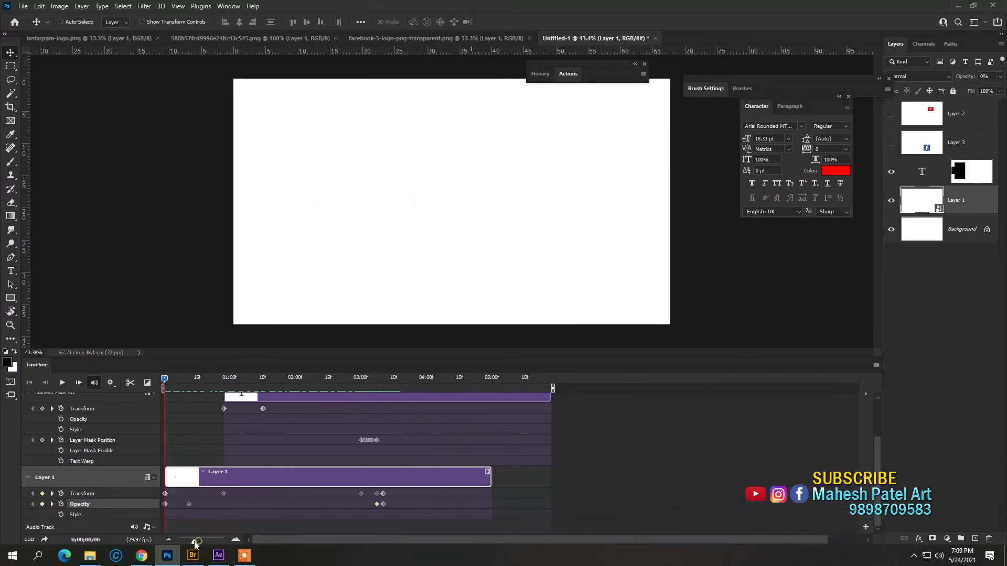
pyautogui.moveTo(199, 541); pyautogui.dragTo(192, 541)
pyautogui.moveTo(463, 388); pyautogui.dragTo(349, 389)
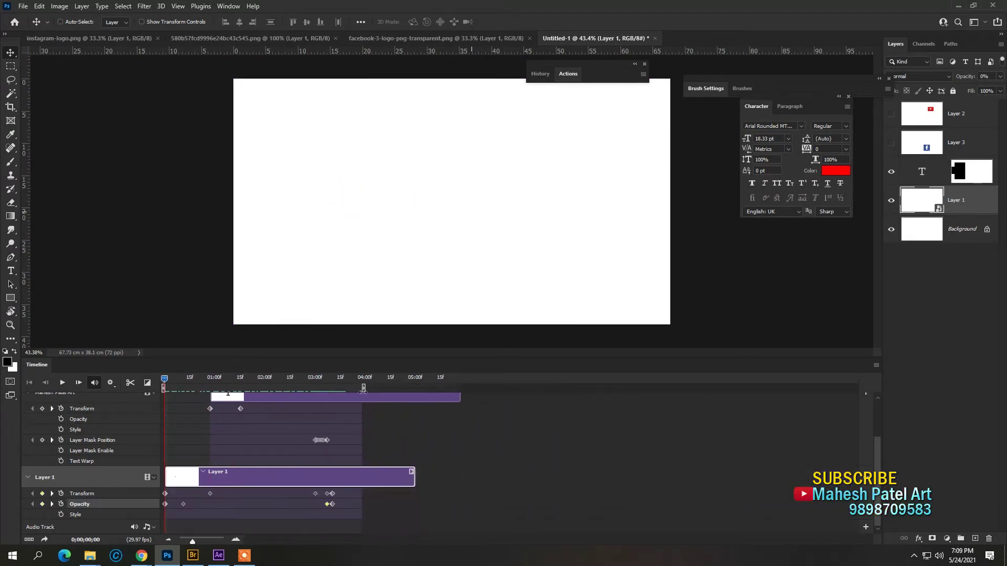
pyautogui.moveTo(347, 390); pyautogui.dragTo(341, 391)
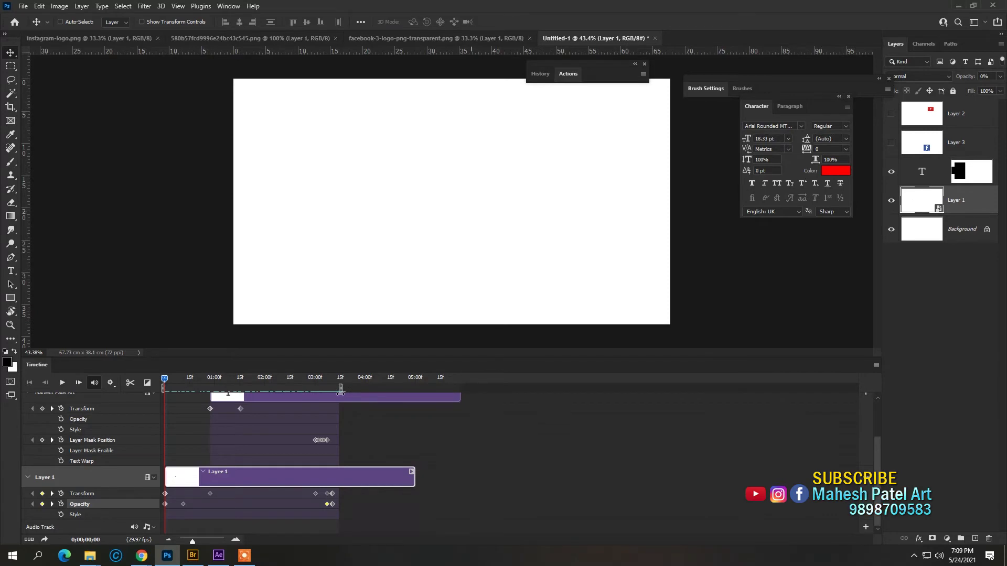
pyautogui.press('space')
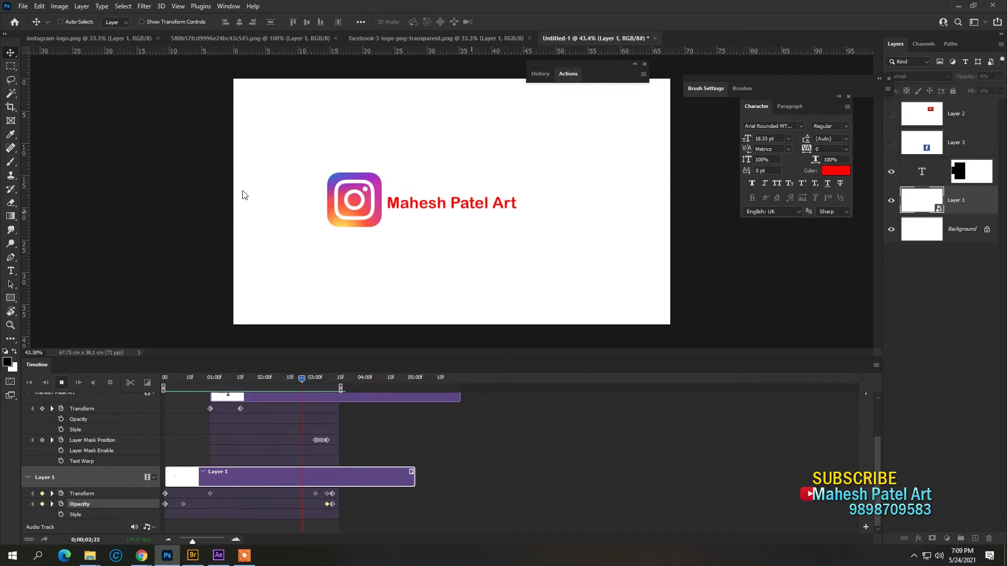
pyautogui.press('space')
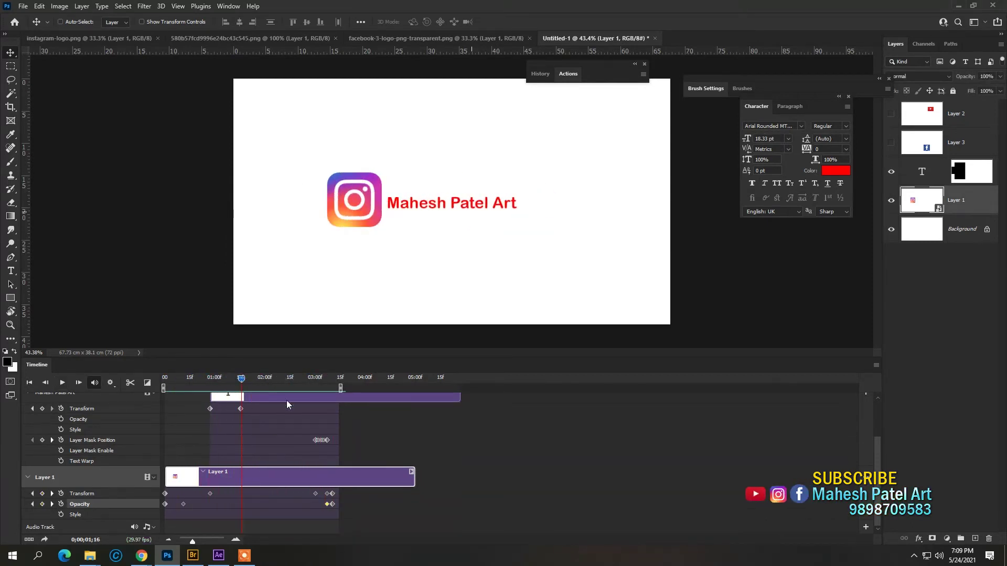
# - Move Layer 1's first Transform keyframe earlier to 00;17 and replay from the start
pyautogui.moveTo(210, 494); pyautogui.dragTo(195, 494)
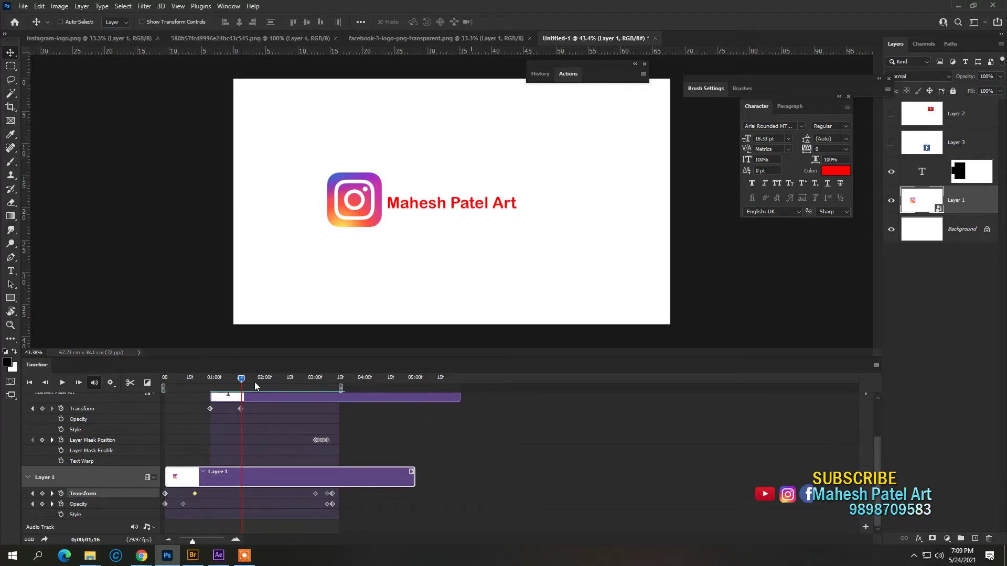
pyautogui.press('space')
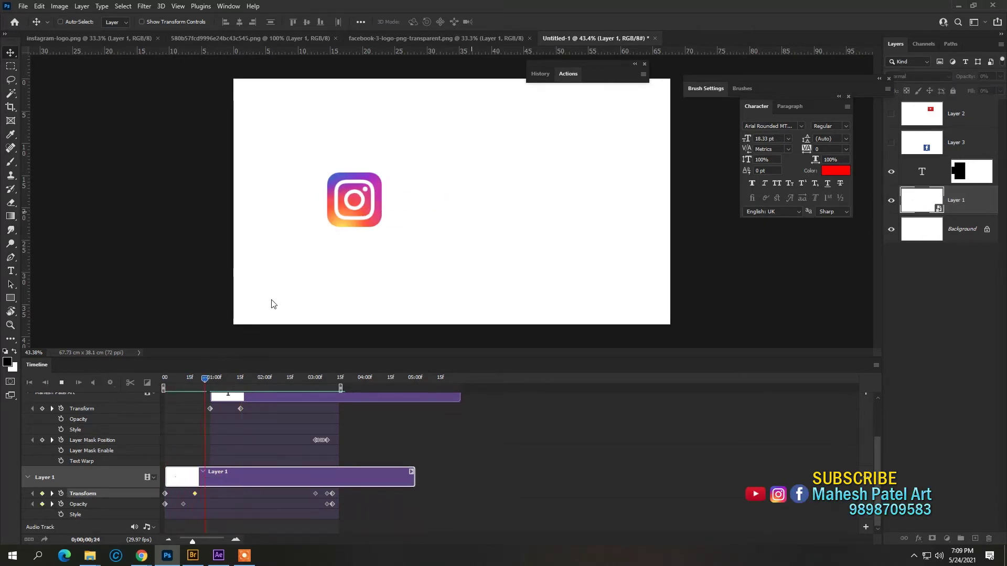
pyautogui.click(334, 376)
pyautogui.scroll(1, 240, 440)
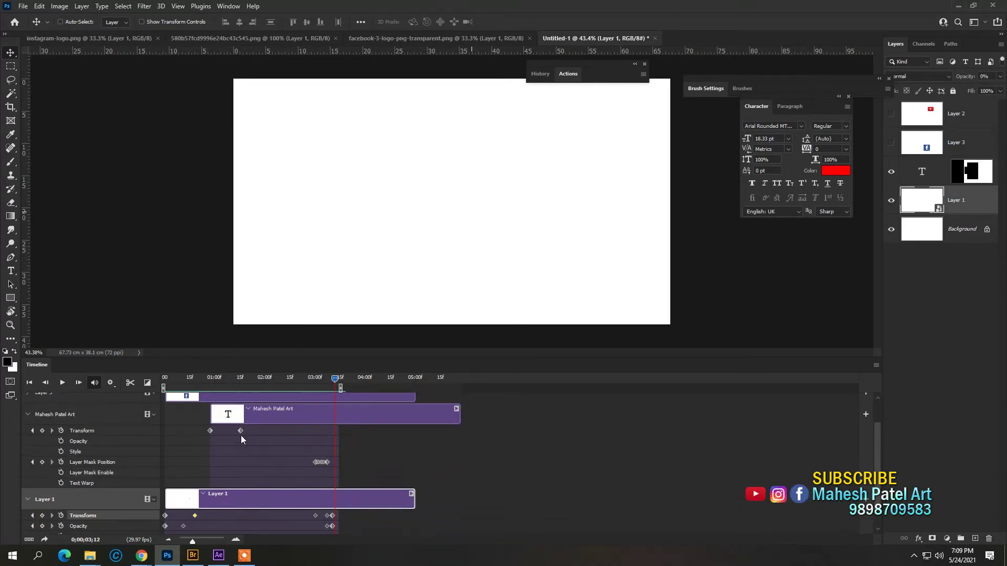
pyautogui.press('Home')
pyautogui.moveTo(198, 383)
pyautogui.mouseDown()
pyautogui.moveTo(297, 377)
pyautogui.moveTo(268, 376)
pyautogui.mouseUp()
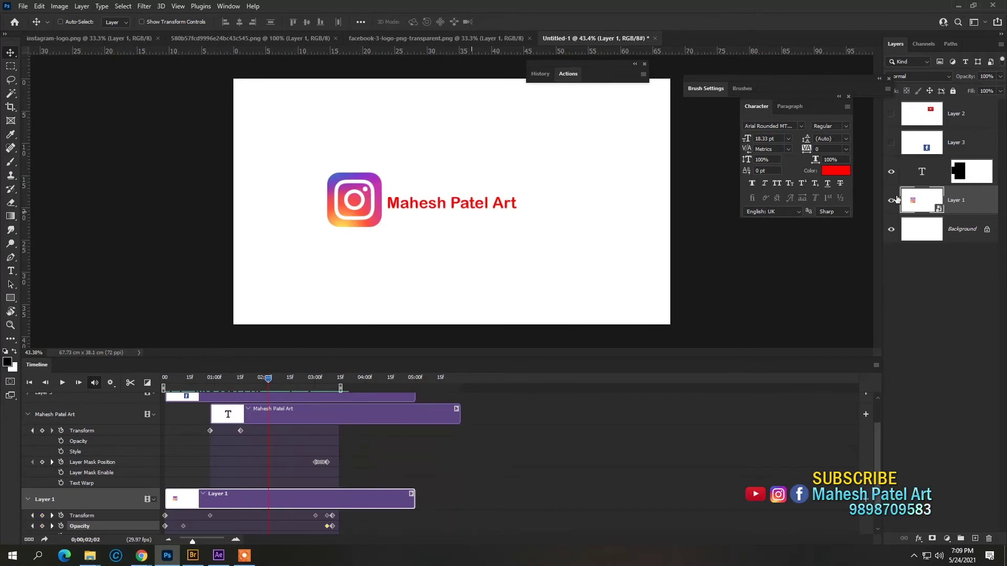
# - Combine the Mahesh Patel Art text and logo into one smart object and preview it
pyautogui.click(995, 177)
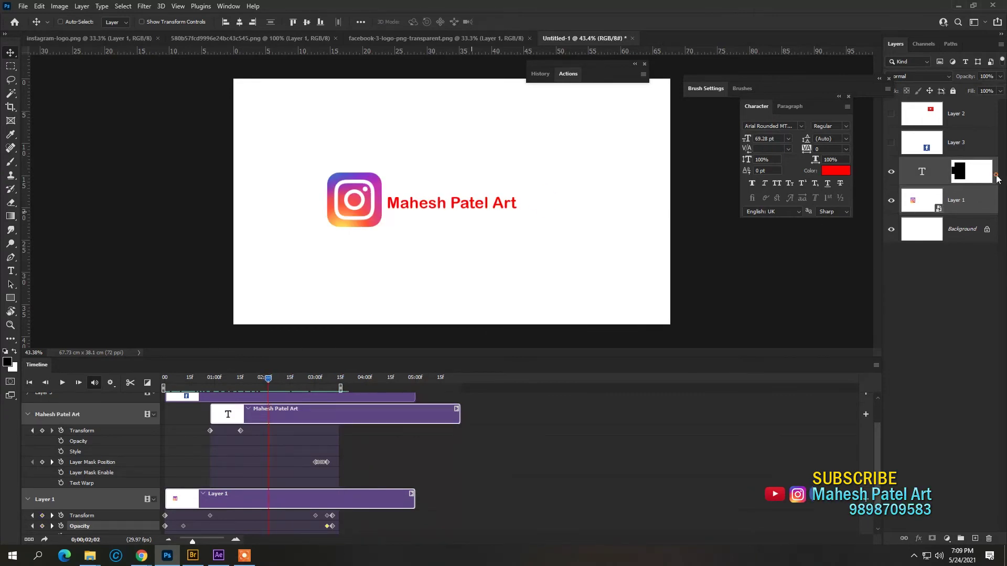
pyautogui.rightClick(996, 179)
pyautogui.click(895, 198)
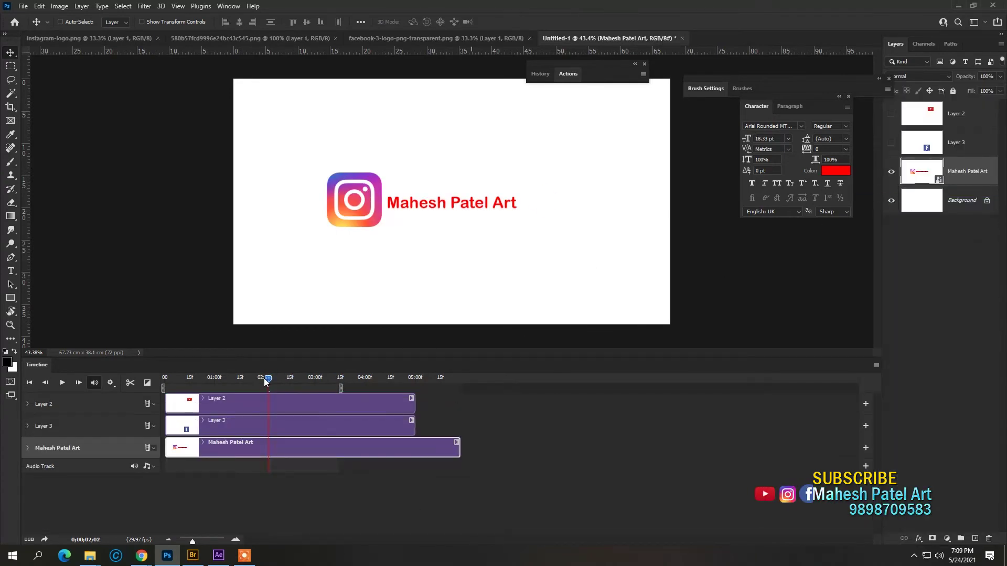
pyautogui.press('space')
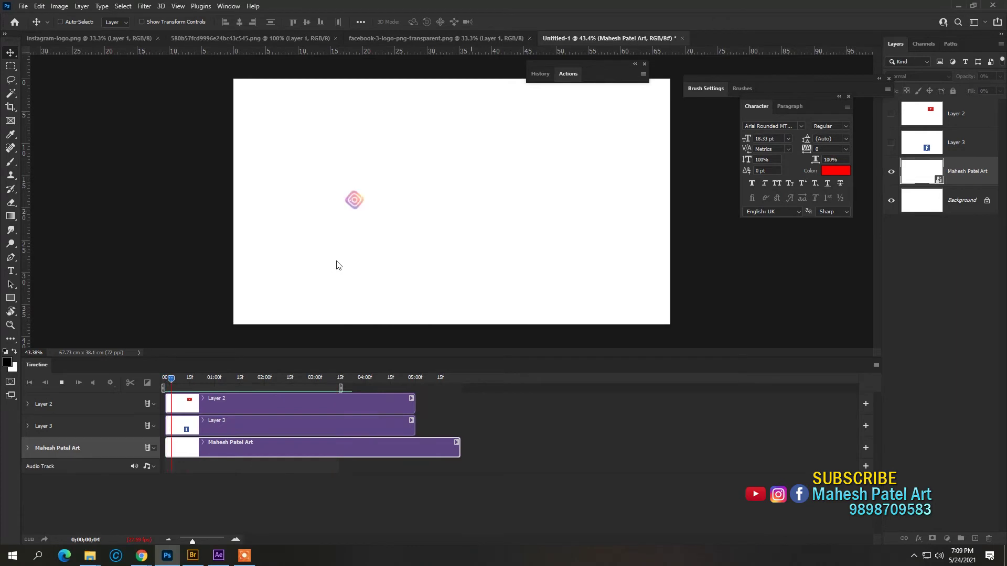
pyautogui.press('space')
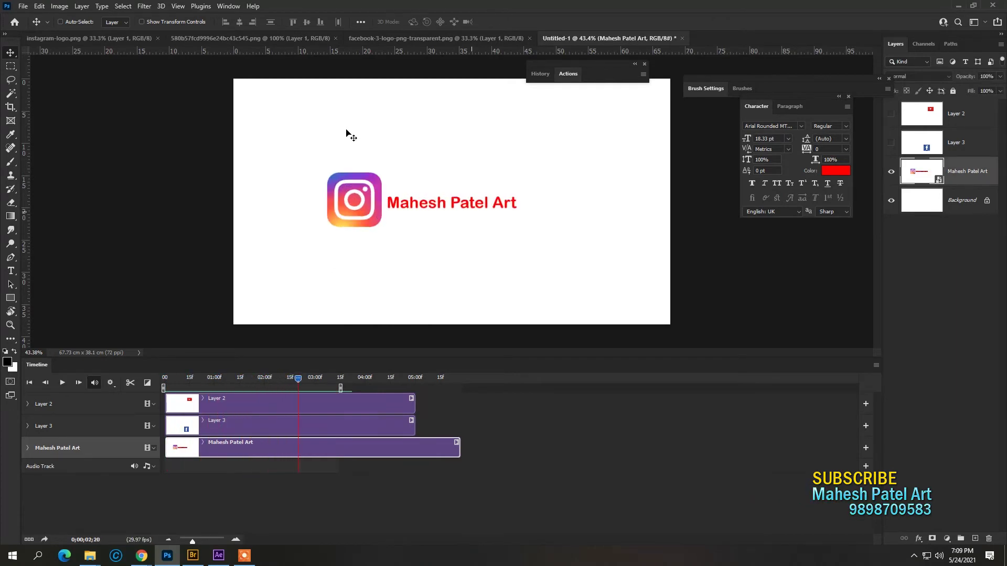
# - Shrink the name card to about half size, move it toward the lower right, and replay
pyautogui.hotkey('ctrl', 't')
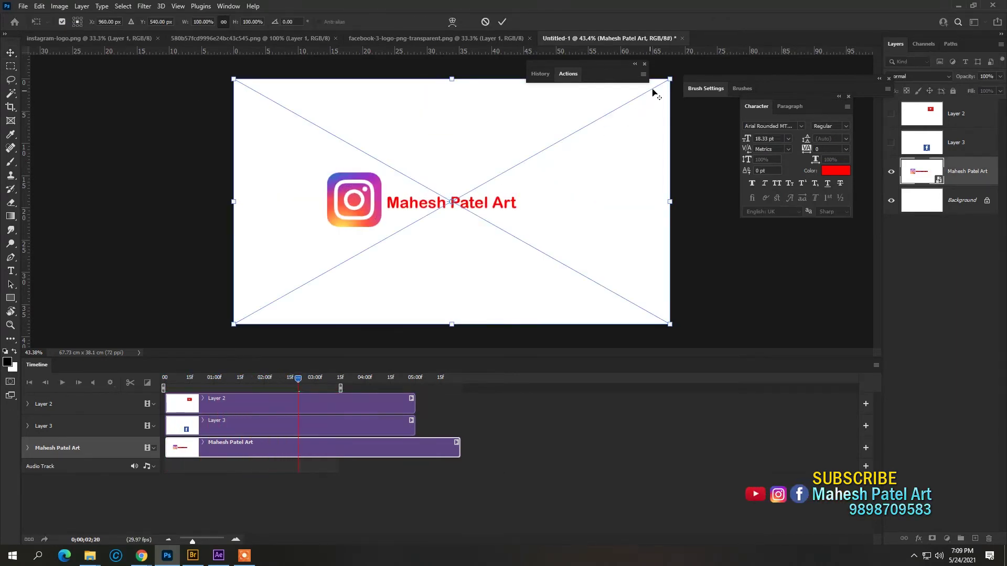
pyautogui.moveTo(653, 93); pyautogui.dragTo(560, 141)
pyautogui.moveTo(492, 212); pyautogui.dragTo(638, 305)
pyautogui.press('Return')
pyautogui.moveTo(298, 380); pyautogui.dragTo(166, 379)
pyautogui.press('space')
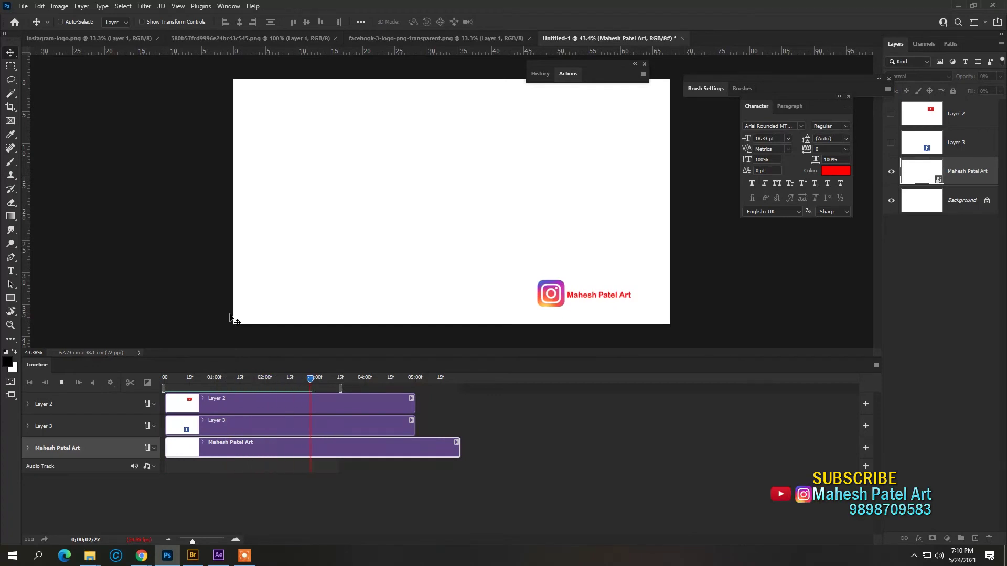
pyautogui.press('space')
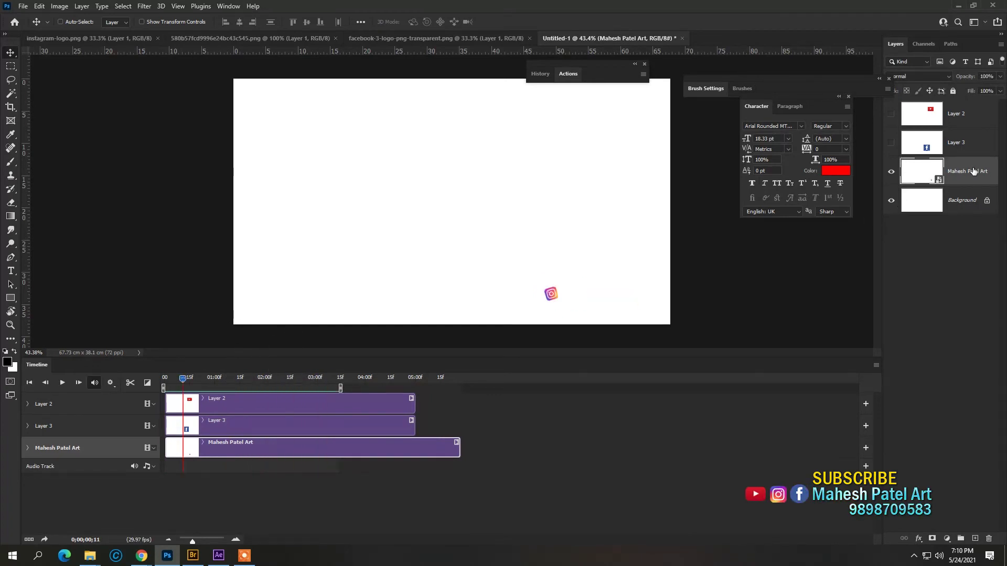
# - Duplicate the Untitled-1 document with Image > Duplicate
pyautogui.rightClick(973, 171)
pyautogui.click(537, 140)
pyautogui.click(59, 6)
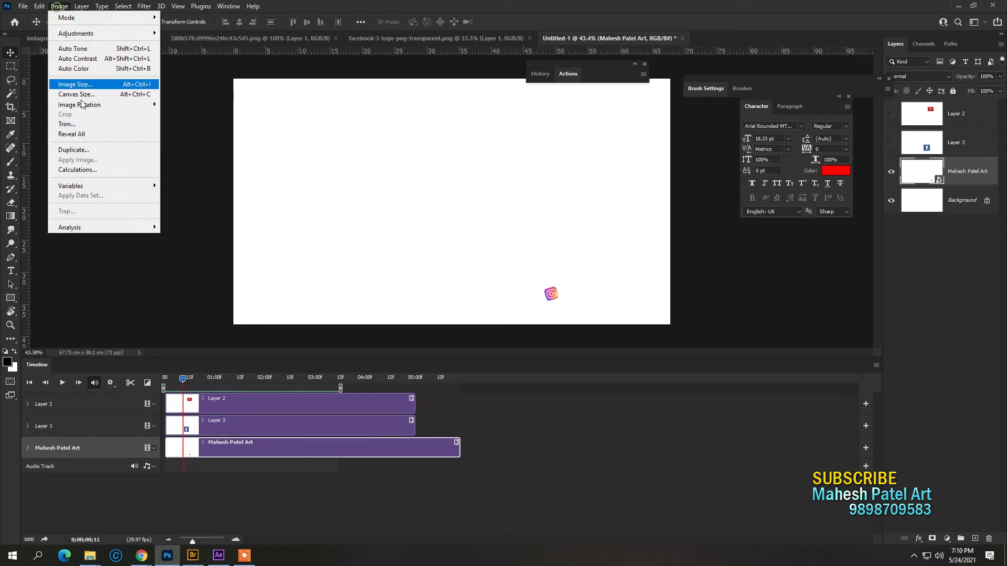
pyautogui.click(74, 150)
pyautogui.click(585, 169)
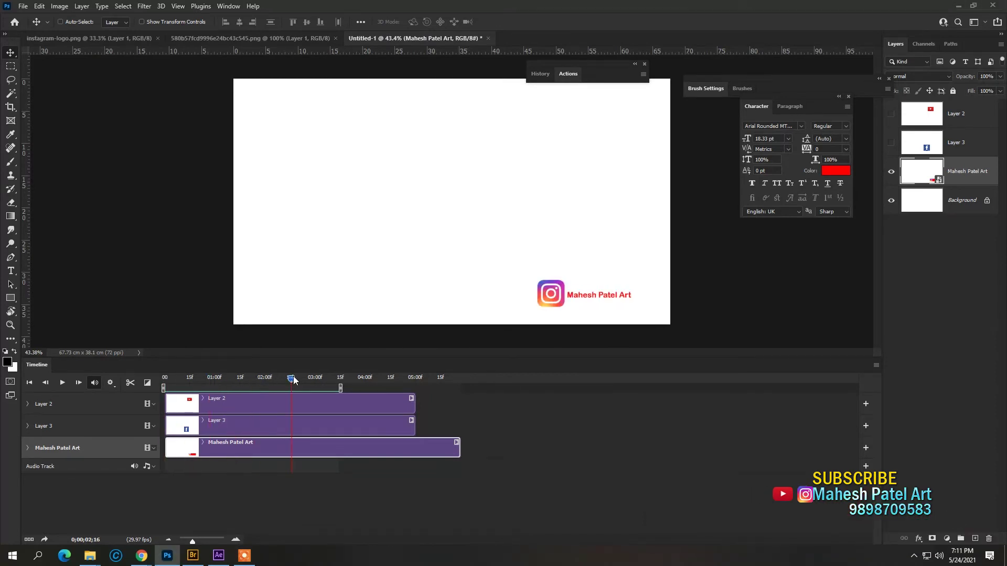
# - Select all of the YouTube logo image and copy it
pyautogui.click(248, 37)
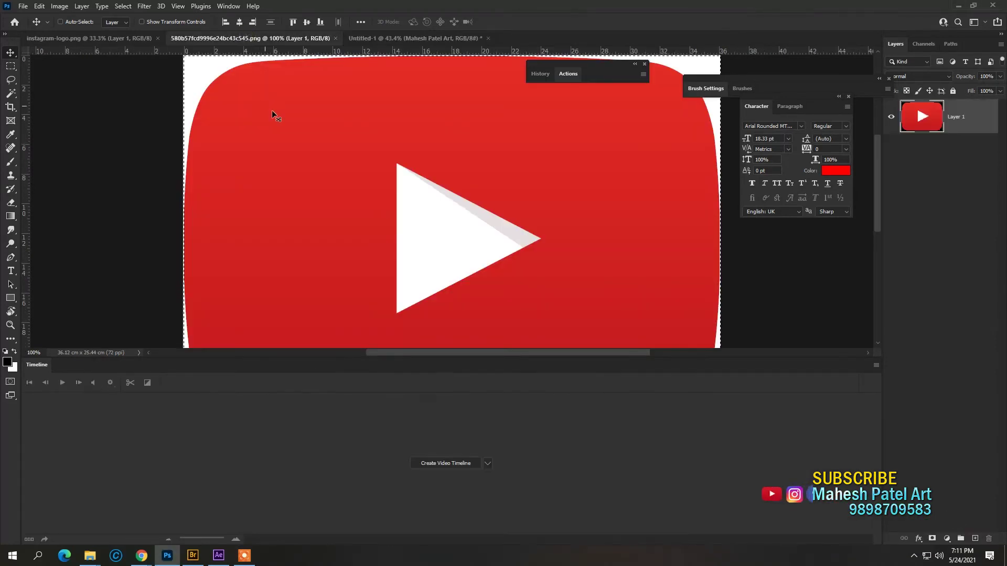
pyautogui.hotkey('ctrl', '0')
pyautogui.click(39, 6)
pyautogui.click(48, 78)
# - Duplicate Untitled-1 and open the name-card smart object down to its Instagram logo layer
pyautogui.click(374, 40)
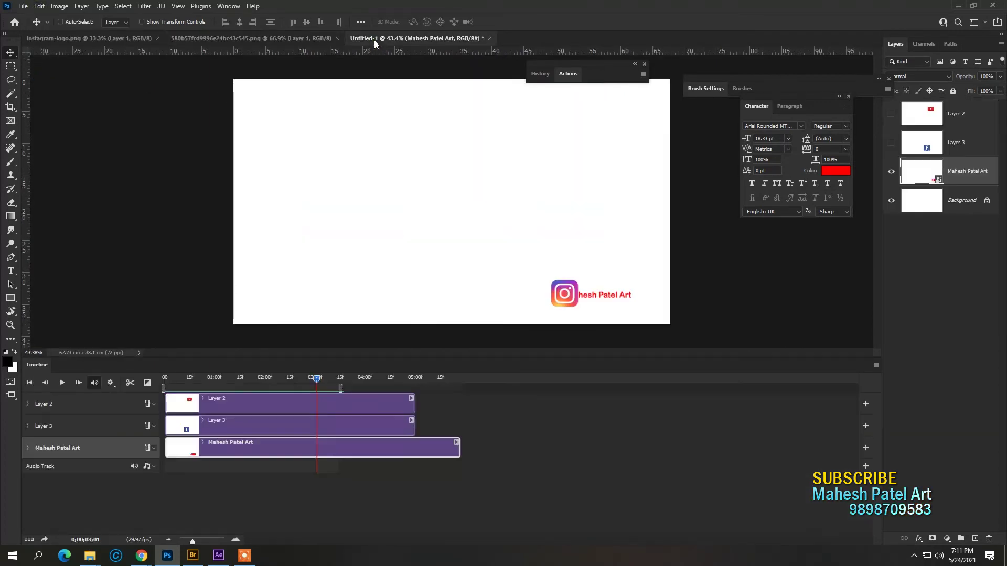
pyautogui.click(58, 7)
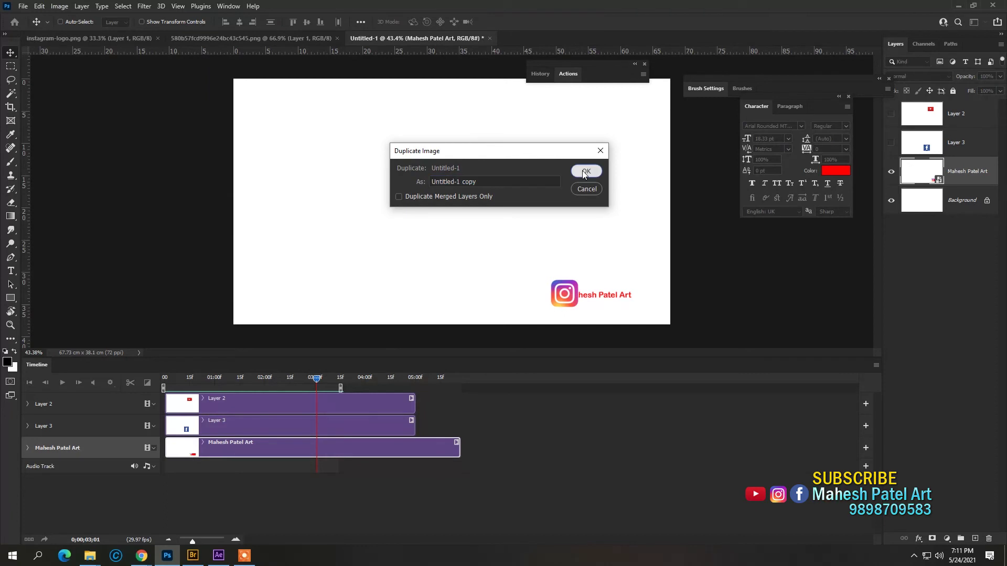
pyautogui.click(584, 171)
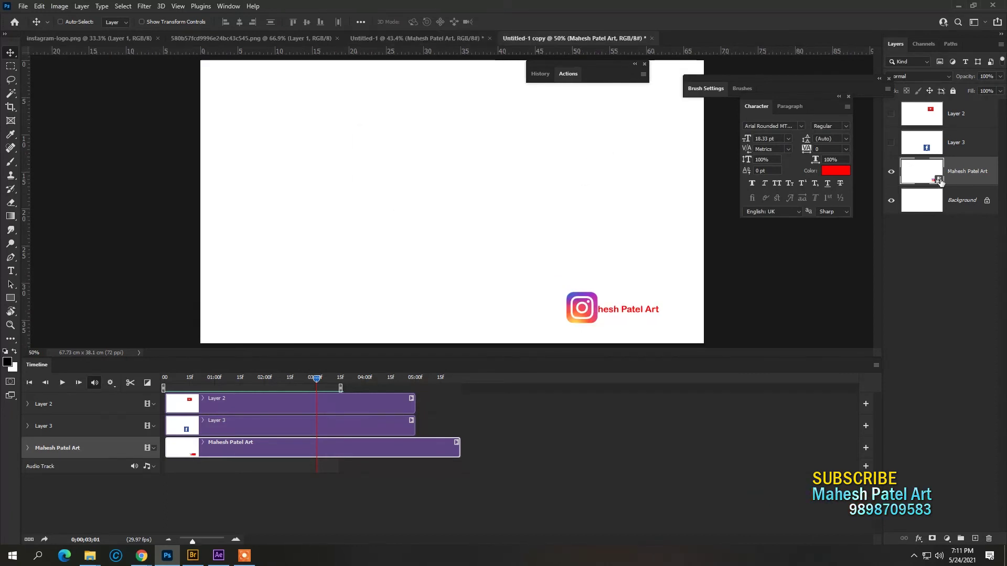
pyautogui.doubleClick(939, 181)
pyautogui.doubleClick(921, 142)
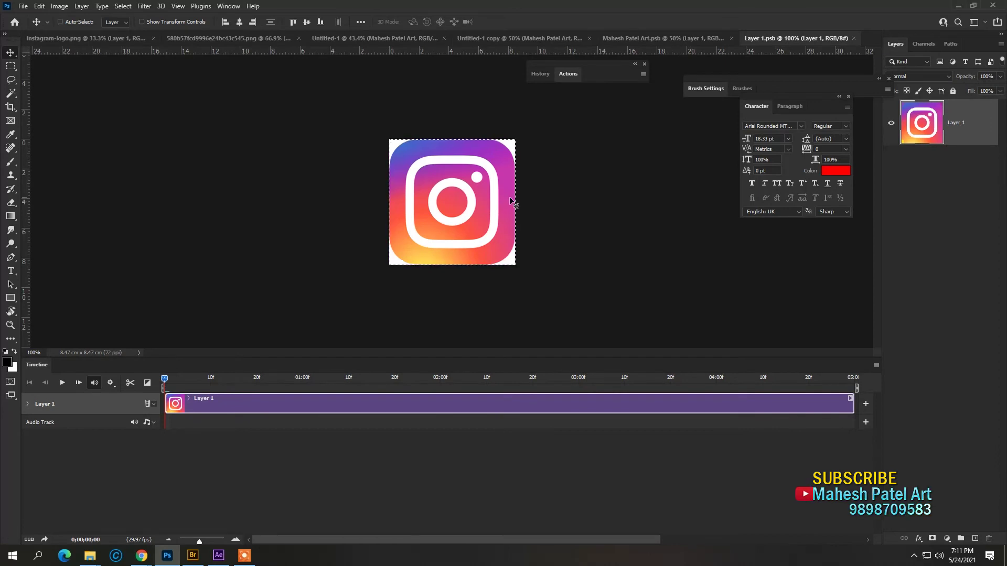
# - Replace the Instagram logo inside the smart object with the pasted YouTube logo, sized to fit
pyautogui.hotkey('ctrl', 'a')
pyautogui.hotkey('ctrl', 'BackSpace')
pyautogui.hotkey('ctrl', 't')
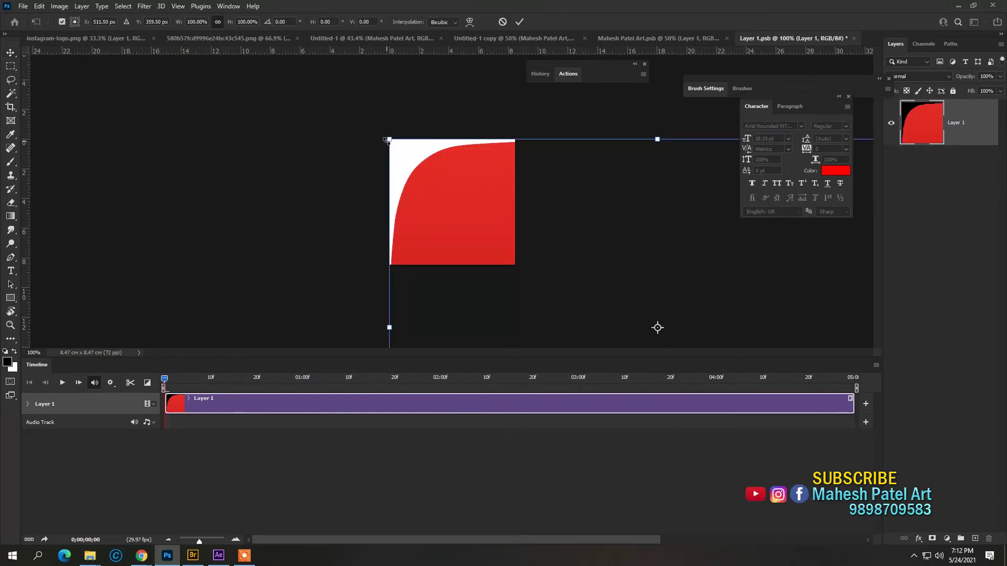
pyautogui.moveTo(389, 139); pyautogui.dragTo(571, 253)
pyautogui.moveTo(741, 264)
pyautogui.mouseDown()
pyautogui.moveTo(567, 141)
pyautogui.moveTo(512, 254)
pyautogui.mouseUp()
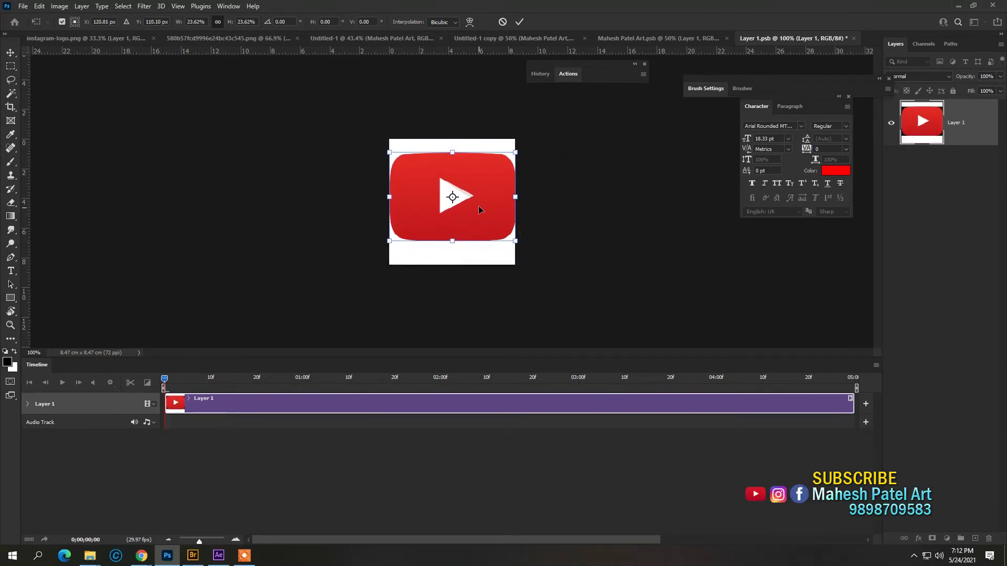
pyautogui.moveTo(478, 206); pyautogui.dragTo(478, 210)
pyautogui.press('Return')
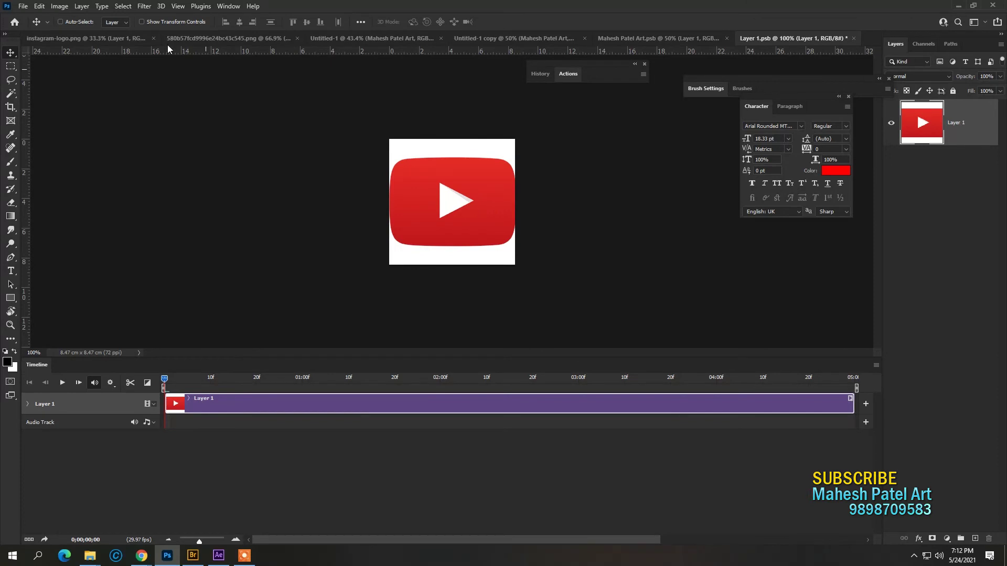
# - Save the logo smart object, preview the card, and close the Mahesh Patel Art document
pyautogui.click(23, 6)
pyautogui.click(35, 122)
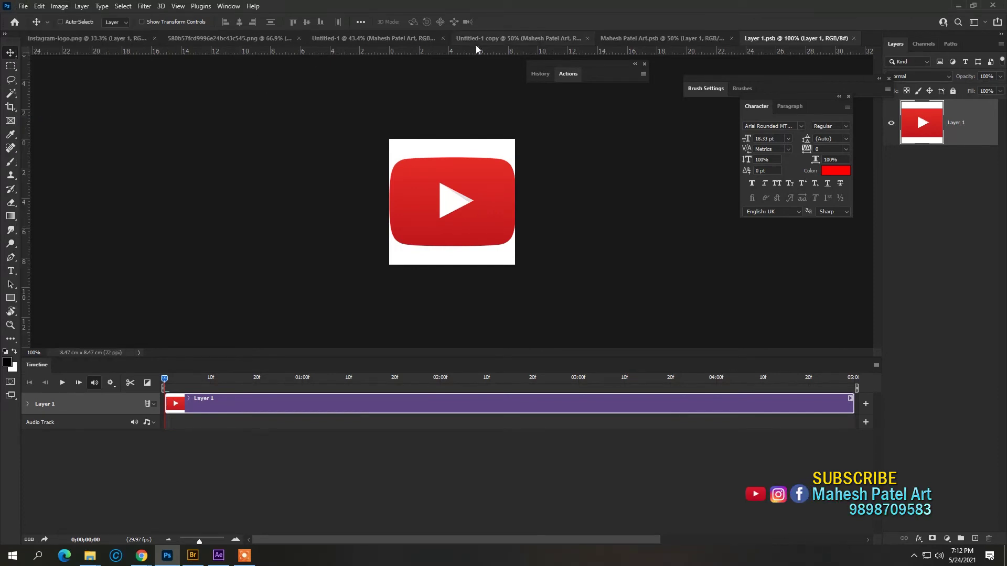
pyautogui.click(598, 39)
pyautogui.moveTo(267, 378); pyautogui.dragTo(382, 377)
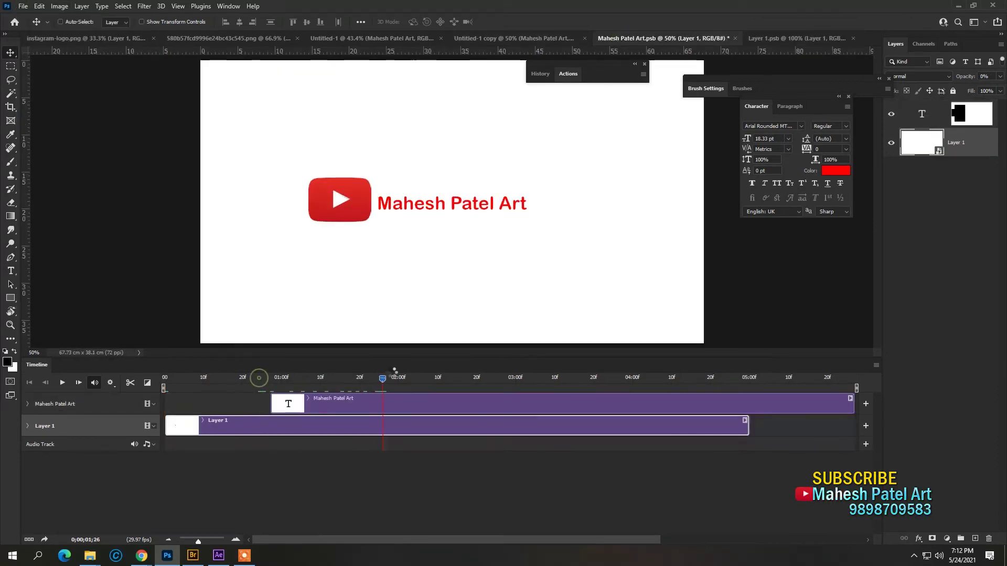
pyautogui.click(735, 38)
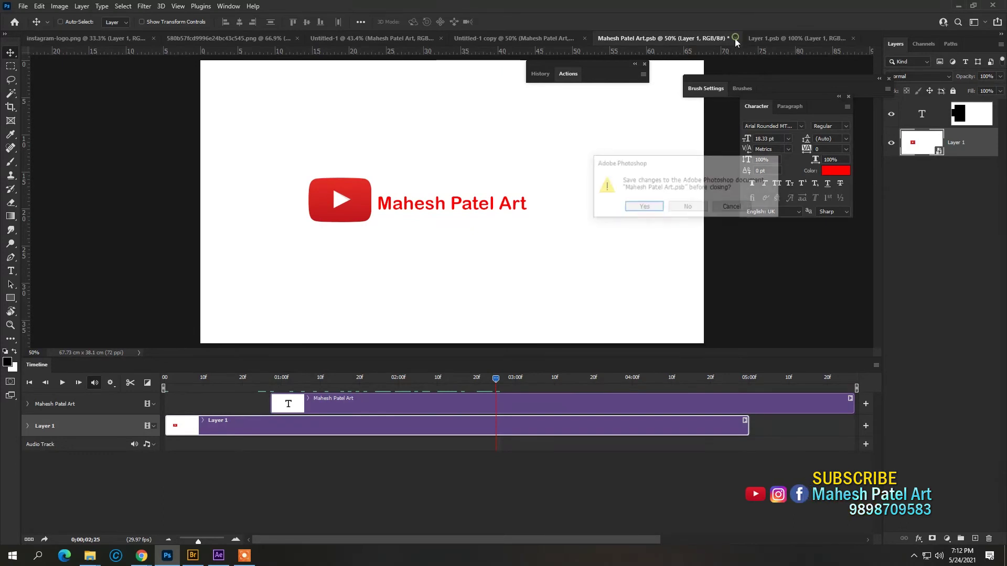
# - Save and close the .psb files, then place the YouTube card at Untitled-1's lower left
pyautogui.click(644, 207)
pyautogui.hotkey('ctrl', 'w')
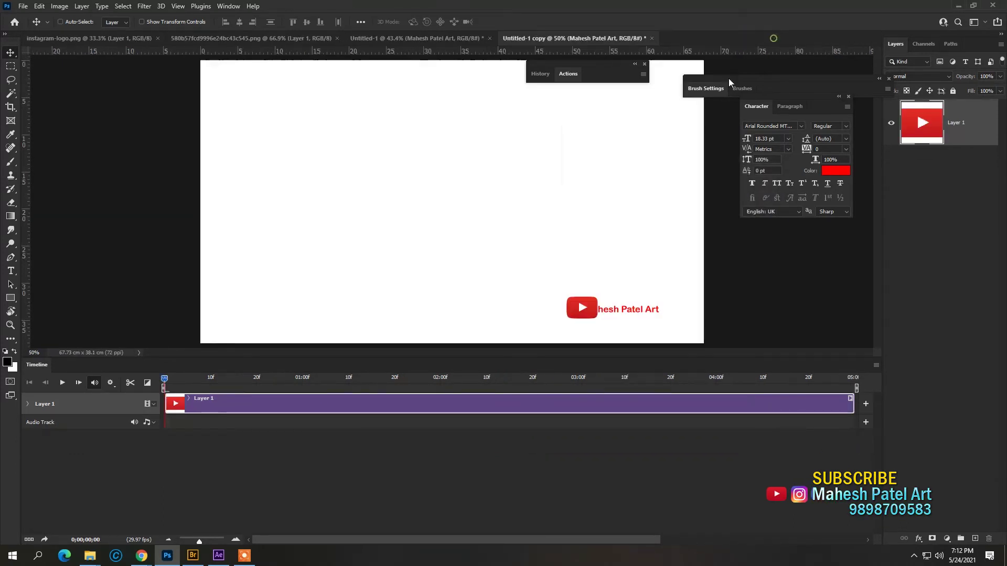
pyautogui.moveTo(582, 308)
pyautogui.mouseDown()
pyautogui.moveTo(369, 40)
pyautogui.moveTo(404, 229)
pyautogui.moveTo(317, 304)
pyautogui.mouseUp()
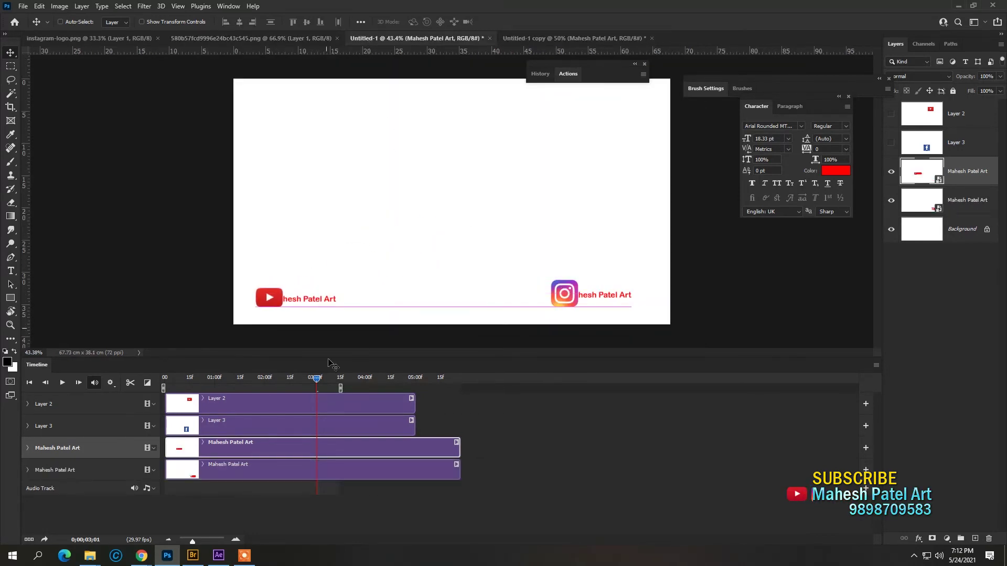
pyautogui.moveTo(316, 377)
pyautogui.mouseDown()
pyautogui.moveTo(164, 377)
pyautogui.moveTo(182, 359)
pyautogui.moveTo(297, 359)
pyautogui.mouseUp()
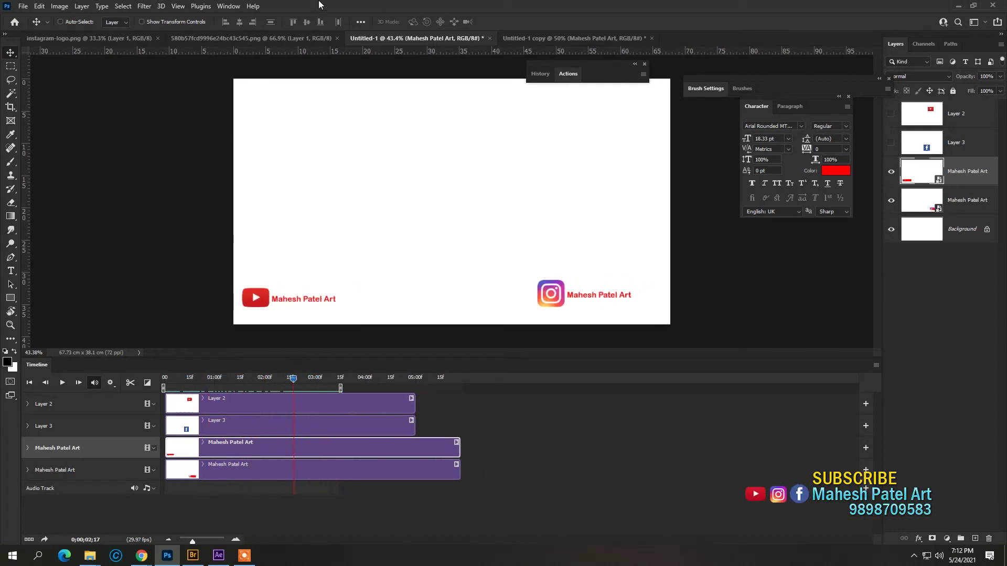
pyautogui.click(513, 39)
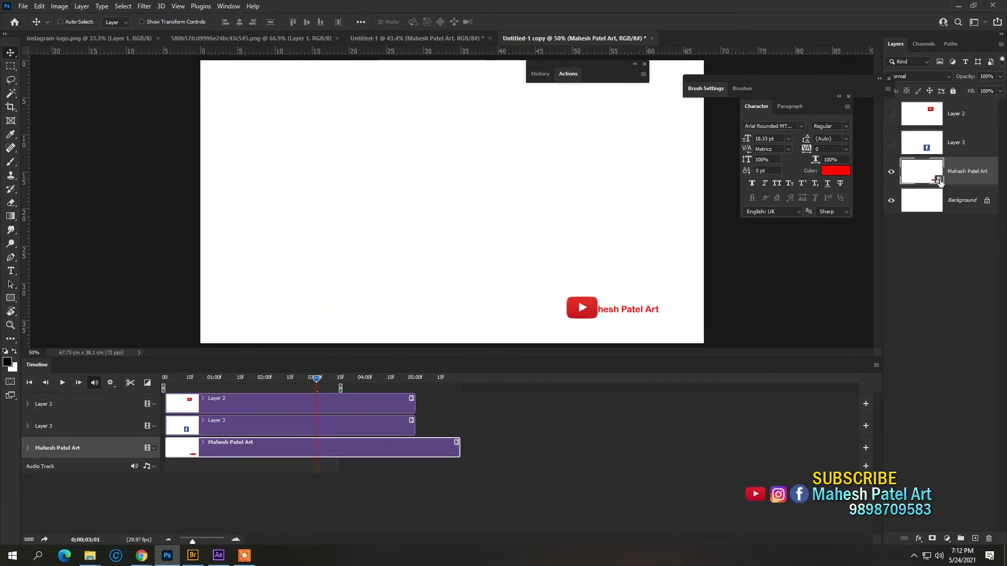
# - Duplicate the document as Untitled-1 copy 2, cancelling the attempt to close Untitled-1 copy
pyautogui.click(64, 8)
pyautogui.click(79, 148)
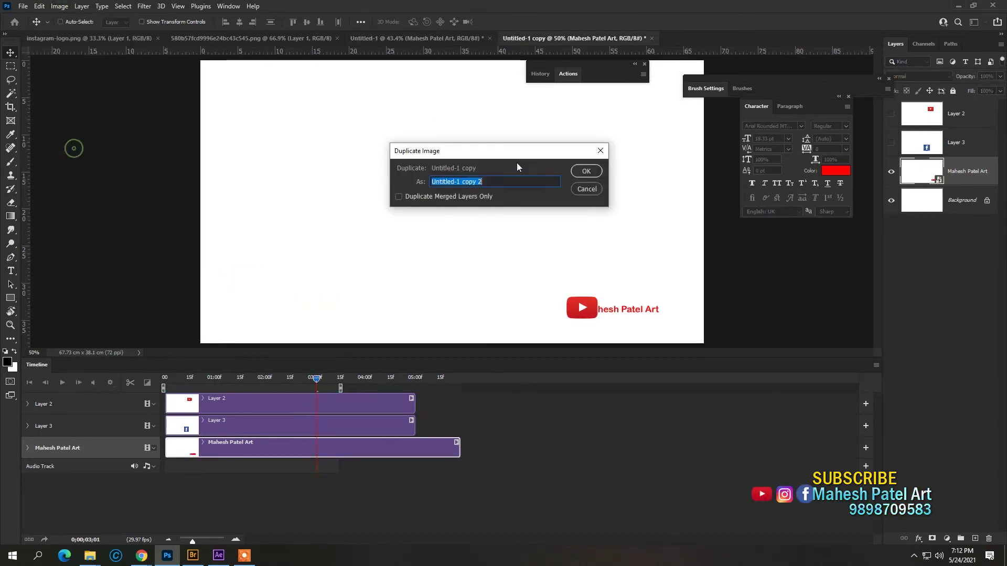
pyautogui.click(587, 168)
pyautogui.click(650, 40)
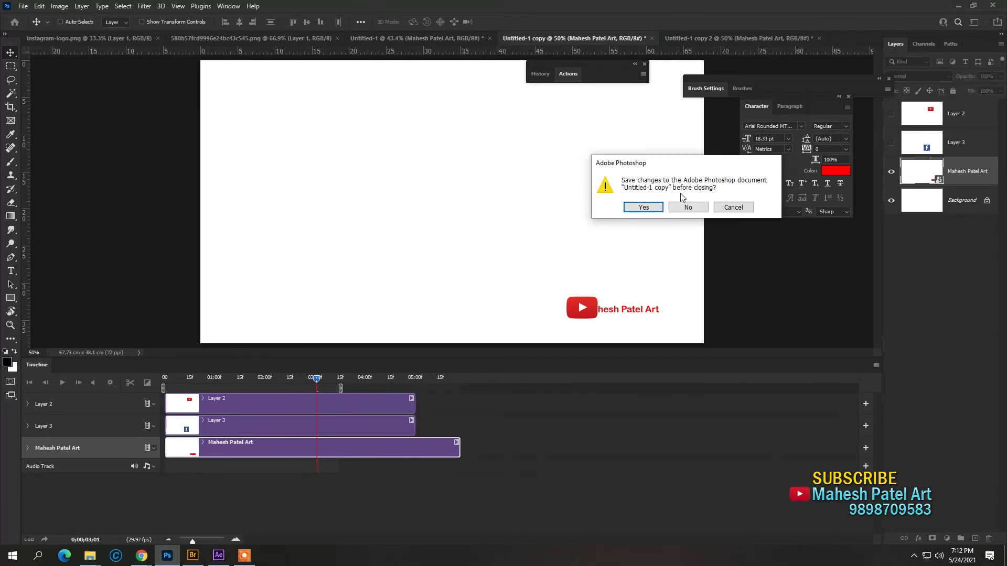
pyautogui.click(645, 208)
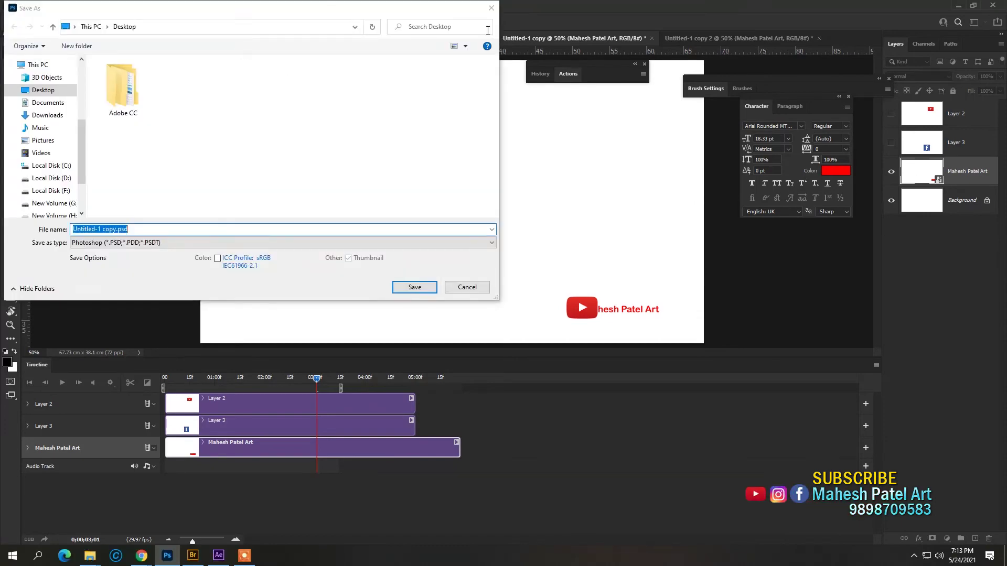
pyautogui.click(412, 285)
# - Close the Instagram and YouTube logo image files
pyautogui.click(185, 38)
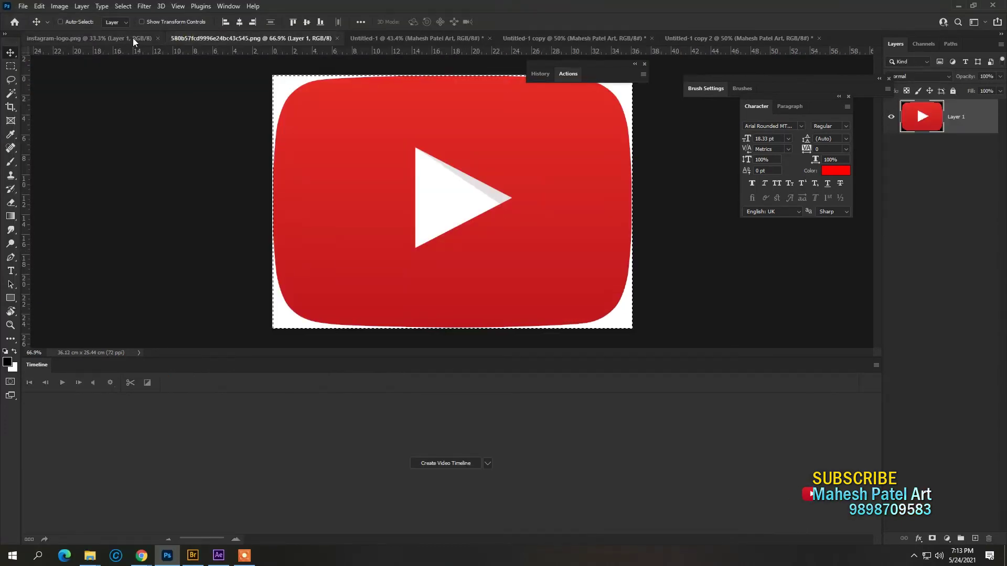
pyautogui.click(133, 38)
pyautogui.hotkey('ctrl', 'w')
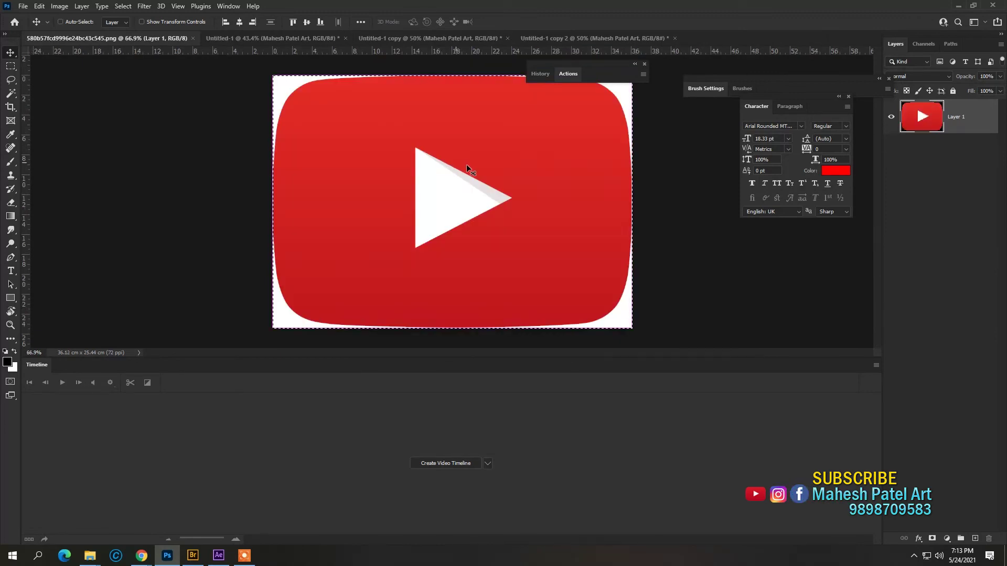
pyautogui.hotkey('ctrl', 'w')
# - In Untitled-1 copy 2, show and select the Facebook logo layer and cut its contents
pyautogui.click(442, 42)
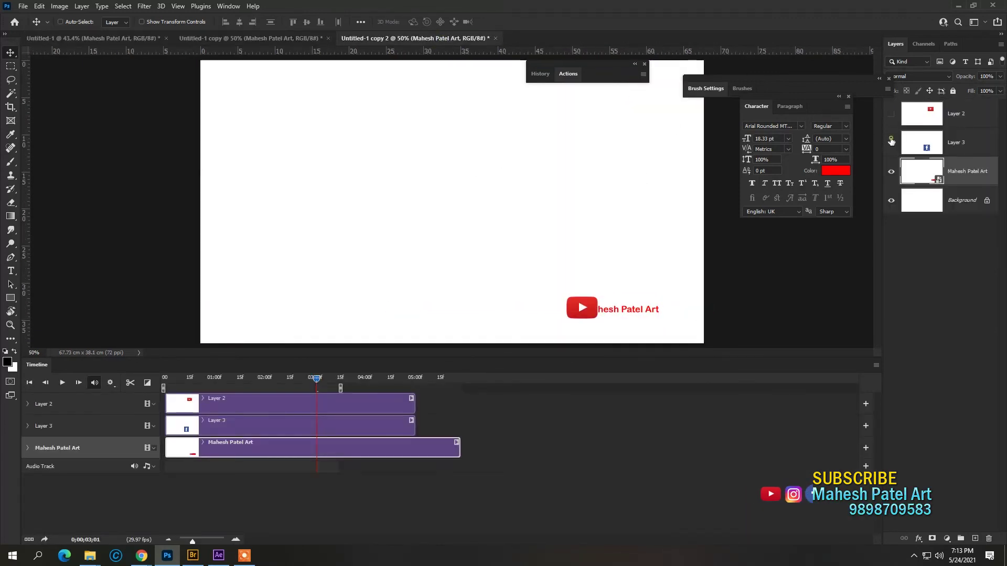
pyautogui.click(891, 142)
pyautogui.click(925, 144)
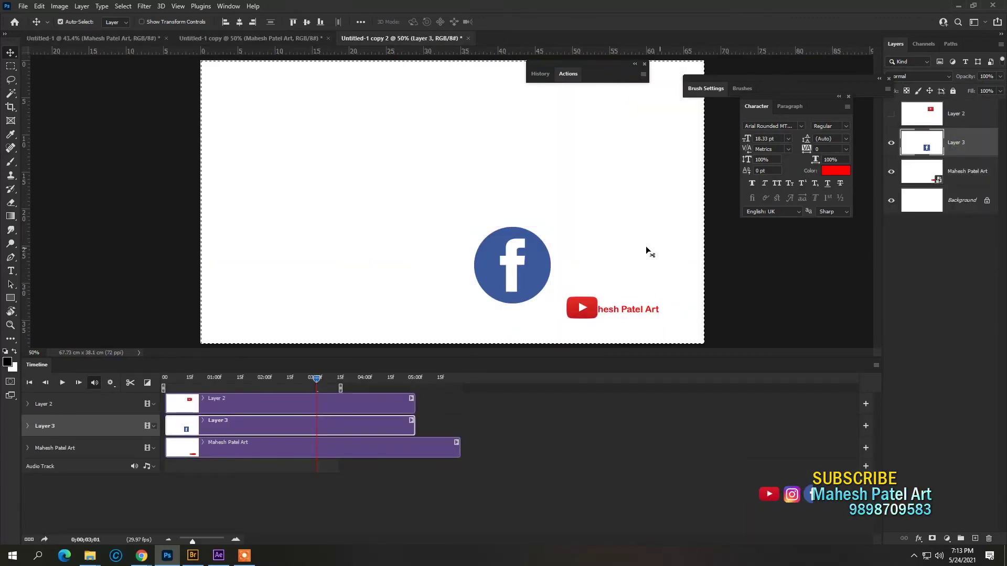
pyautogui.press('Delete')
pyautogui.doubleClick(934, 180)
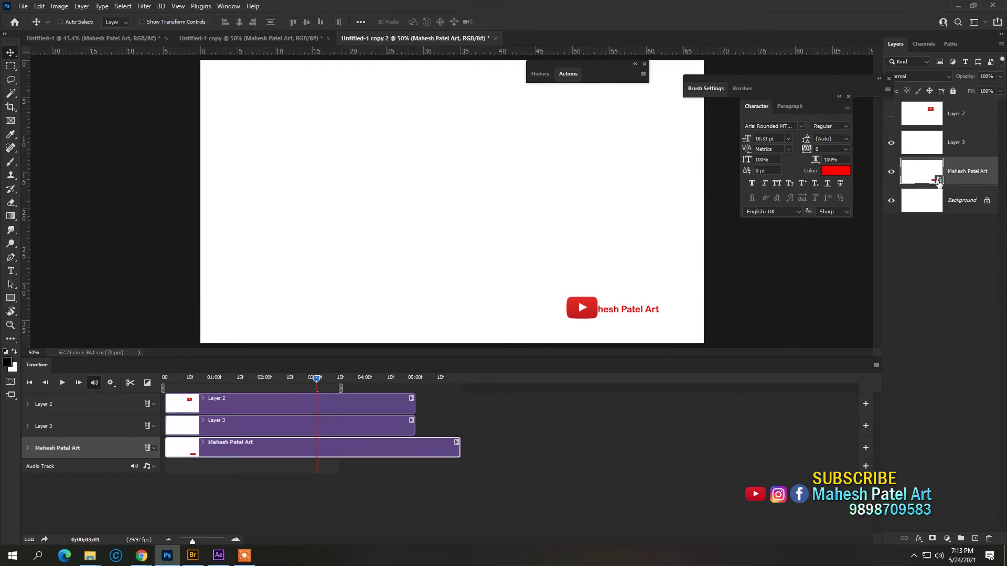
# - Paste the Facebook logo into the logo smart object, resize it, and delete the old YouTube layer
pyautogui.doubleClick(938, 149)
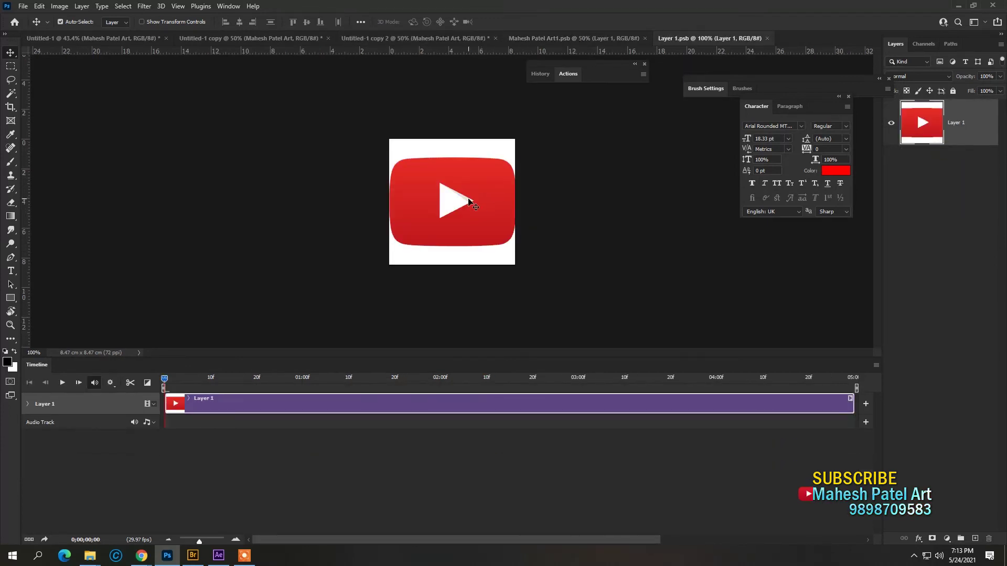
pyautogui.hotkey('ctrl', 'v')
pyautogui.hotkey('ctrl', 't')
pyautogui.moveTo(542, 292); pyautogui.dragTo(515, 265)
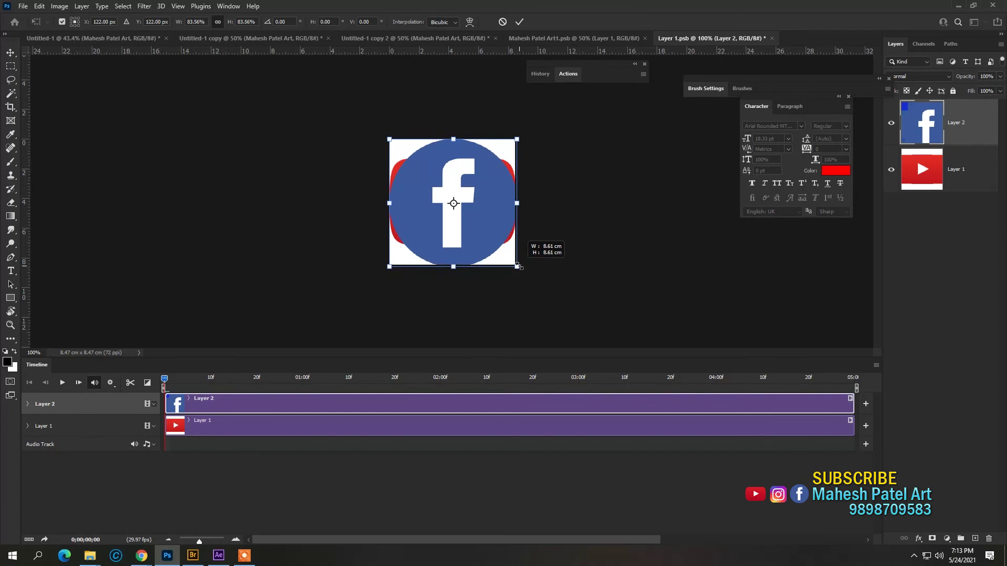
pyautogui.press('Return')
pyautogui.moveTo(923, 169); pyautogui.dragTo(989, 538)
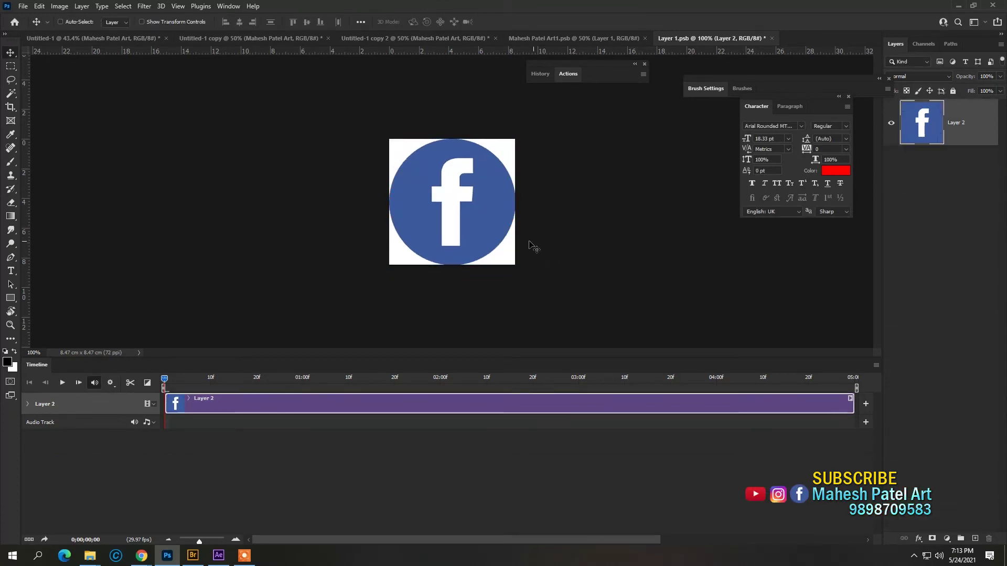
# - Save and close both smart objects, then drag the Facebook card into the YouTube card document
pyautogui.hotkey('ctrl', 's')
pyautogui.hotkey('ctrl', 'w')
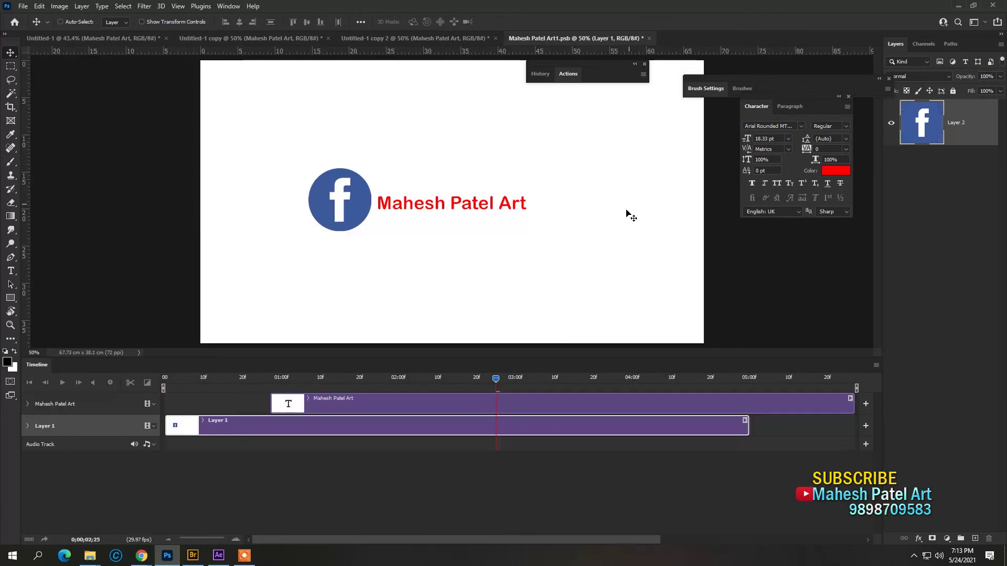
pyautogui.hotkey('ctrl', 'w')
pyautogui.press('Return')
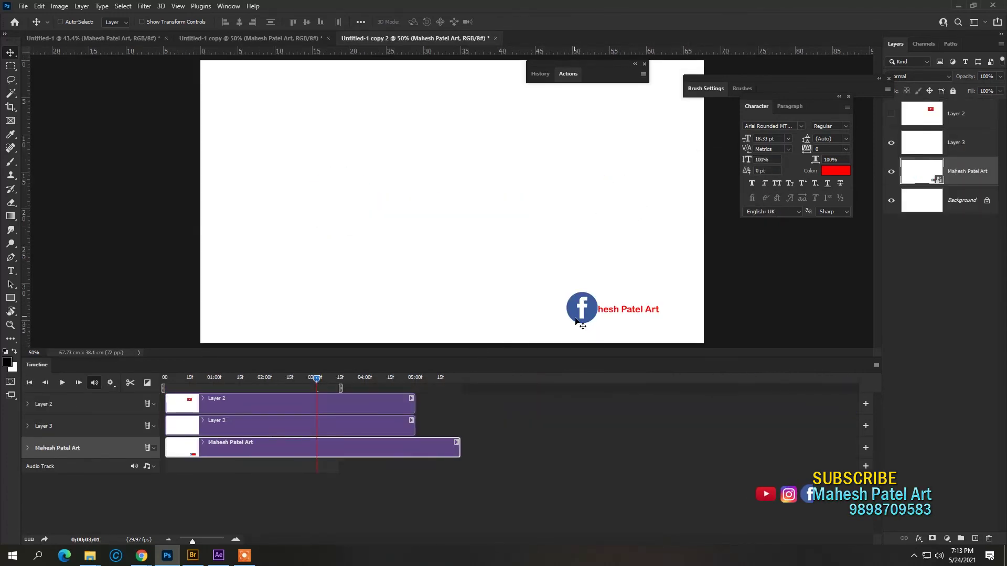
pyautogui.moveTo(581, 317)
pyautogui.mouseDown()
pyautogui.moveTo(411, 281)
pyautogui.moveTo(468, 310)
pyautogui.mouseUp()
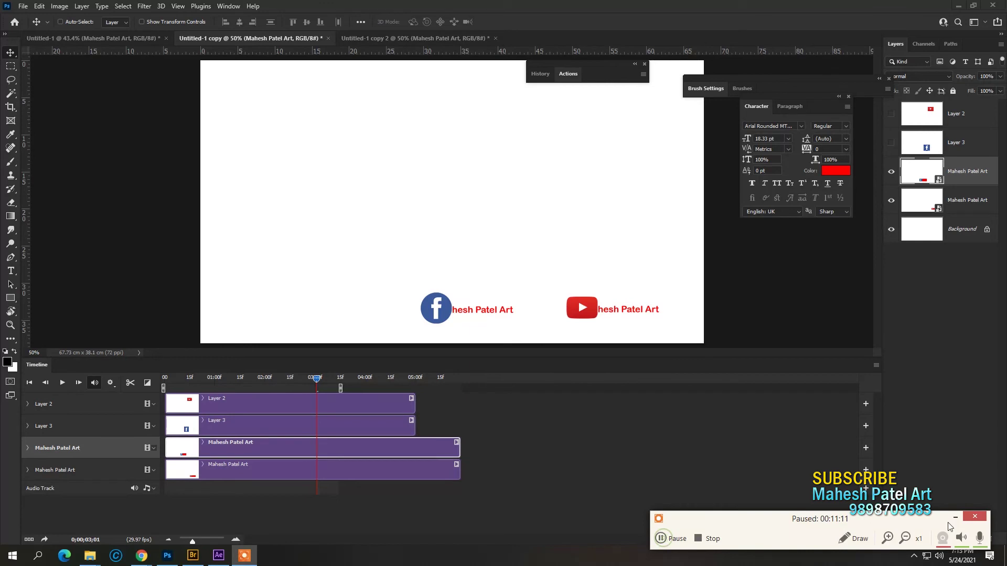
# - Copy the Facebook card layer into Untitled-1 beside the YouTube and Instagram cards, then preview
pyautogui.moveTo(316, 378); pyautogui.dragTo(253, 378)
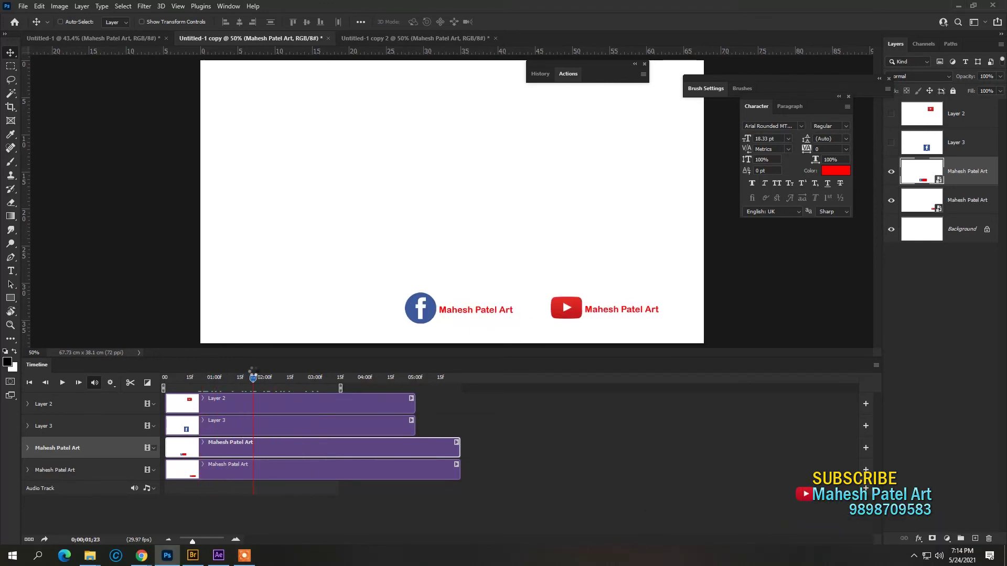
pyautogui.click(138, 39)
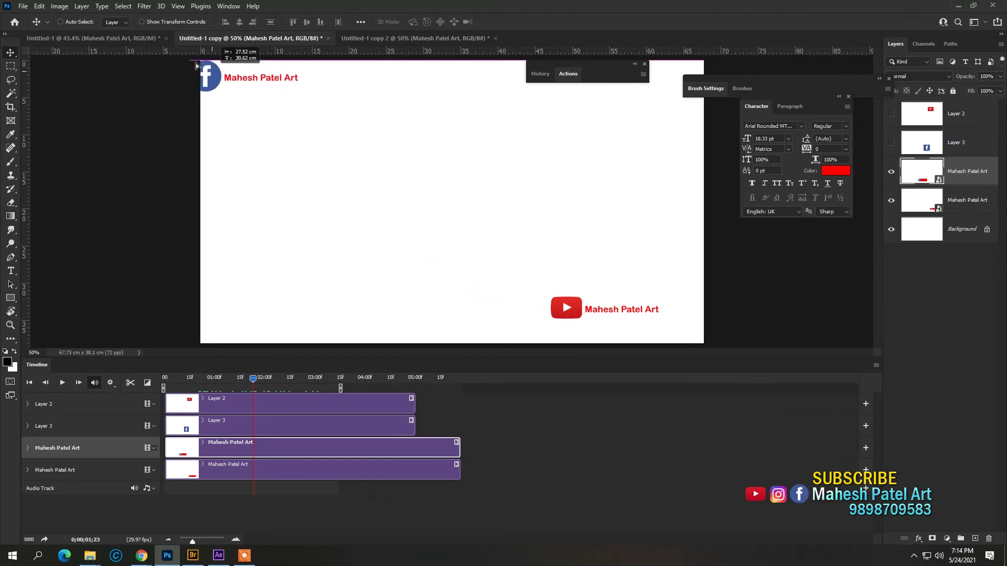
pyautogui.moveTo(412, 283); pyautogui.dragTo(415, 288)
pyautogui.press('space')
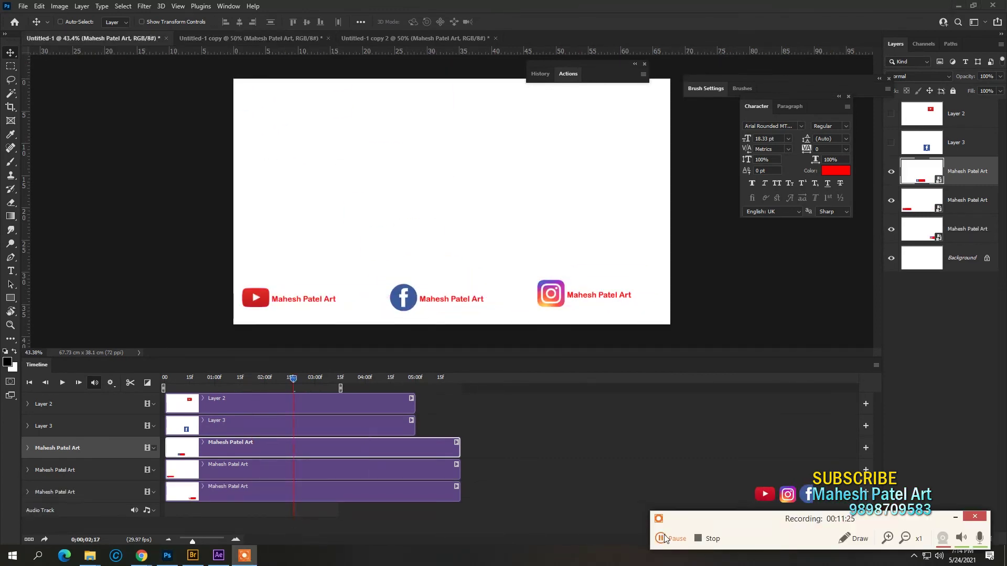
# - Shift the card row and nudge the YouTube card level with the other two
pyautogui.keyDown('shift'); pyautogui.click(954, 229); pyautogui.keyUp('shift')
pyautogui.moveTo(554, 299); pyautogui.dragTo(575, 302)
pyautogui.keyDown('ctrl'); pyautogui.click(575, 298); pyautogui.keyUp('ctrl')
pyautogui.click(961, 204)
pyautogui.moveTo(316, 297); pyautogui.dragTo(326, 299)
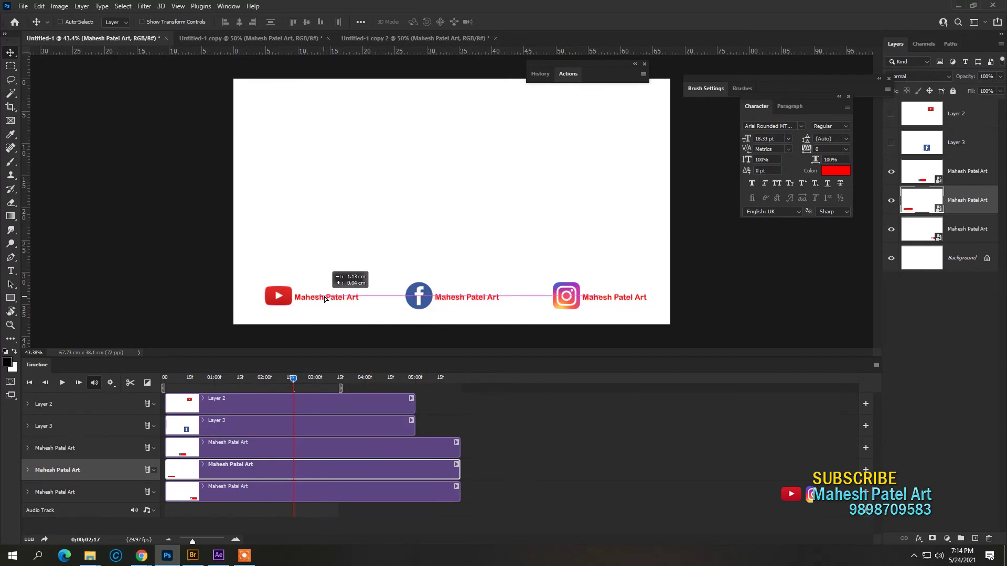
pyautogui.moveTo(326, 299); pyautogui.dragTo(326, 299)
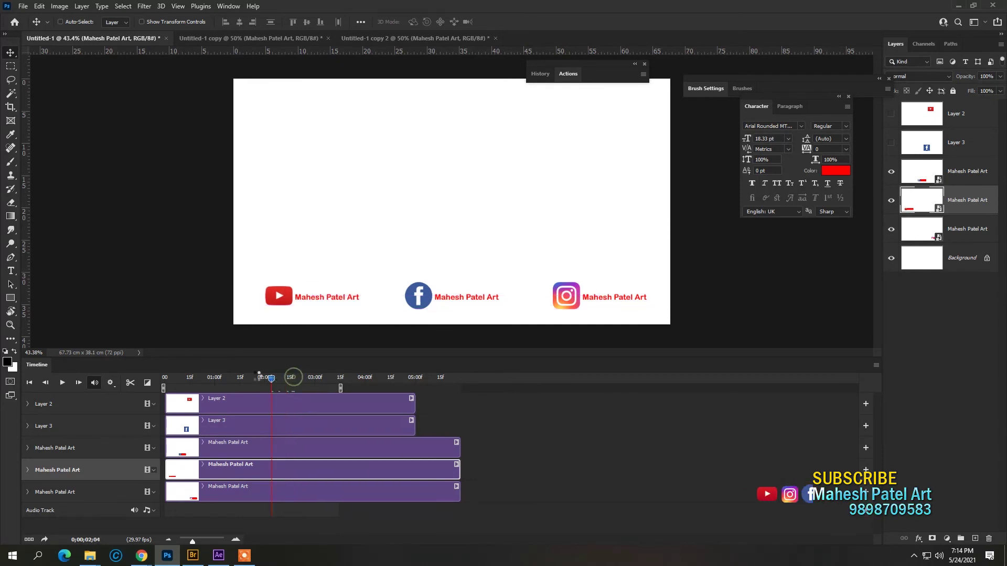
# - Rewind the timeline and play, then stop, a preview of the card animation
pyautogui.moveTo(293, 379); pyautogui.dragTo(166, 377)
pyautogui.press('space')
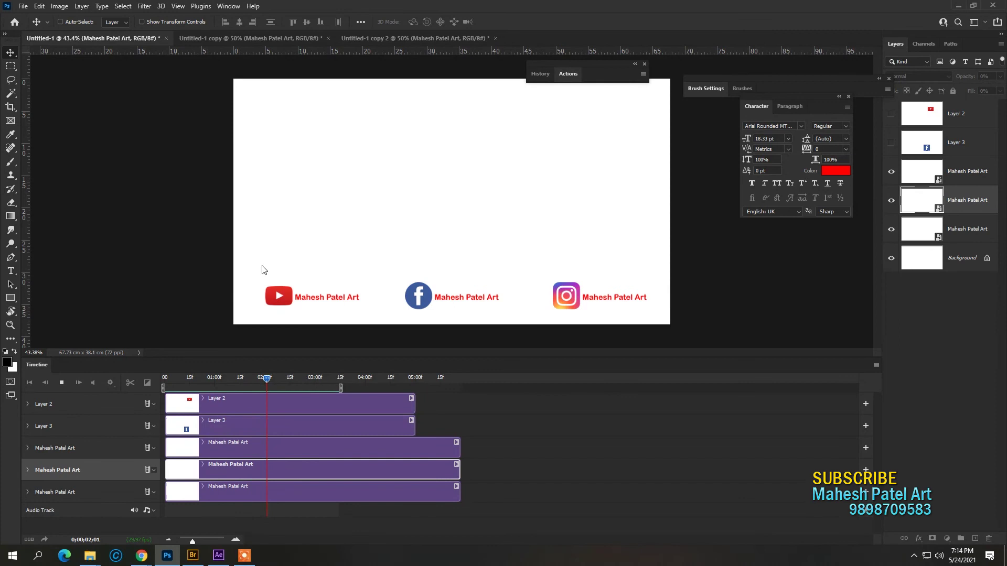
pyautogui.press('space')
pyautogui.click(243, 555)
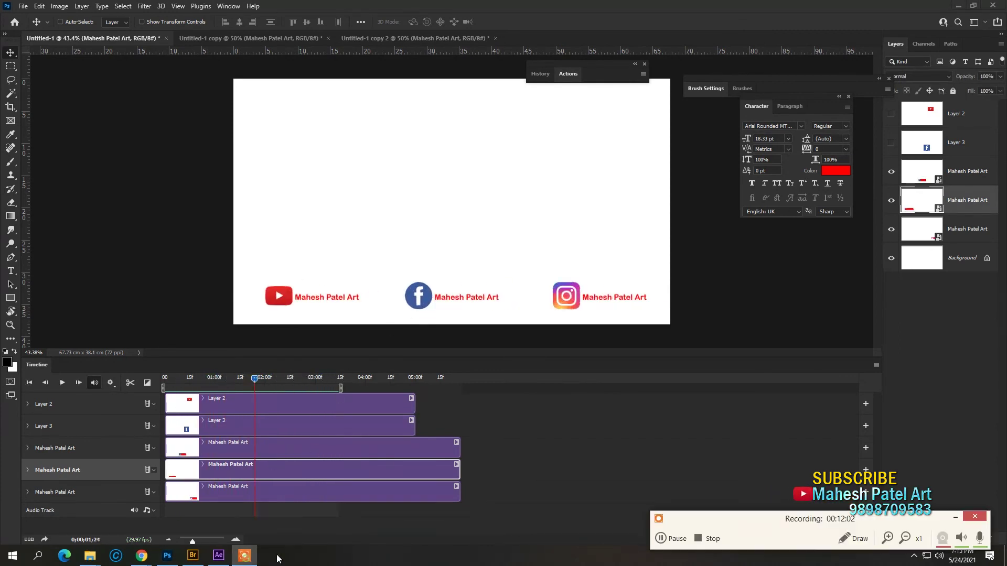
# - Select all three card layers and move the row up to mid-canvas
pyautogui.click(969, 222)
pyautogui.keyDown('shift'); pyautogui.click(960, 185); pyautogui.keyUp('shift')
pyautogui.moveTo(566, 296); pyautogui.dragTo(568, 205)
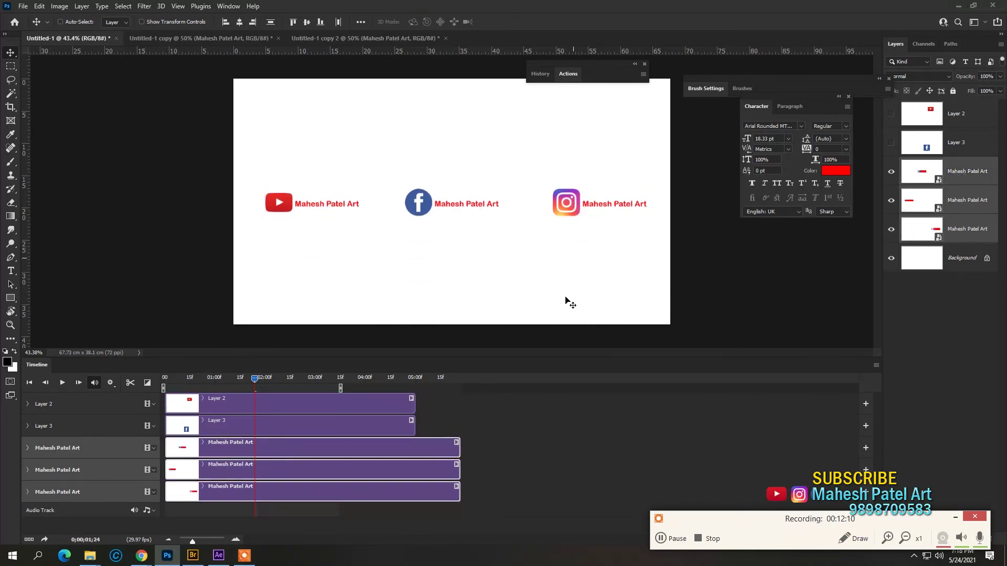
# - Add a Gradient Fill layer above the Background and adjust its position and scale
pyautogui.click(954, 517)
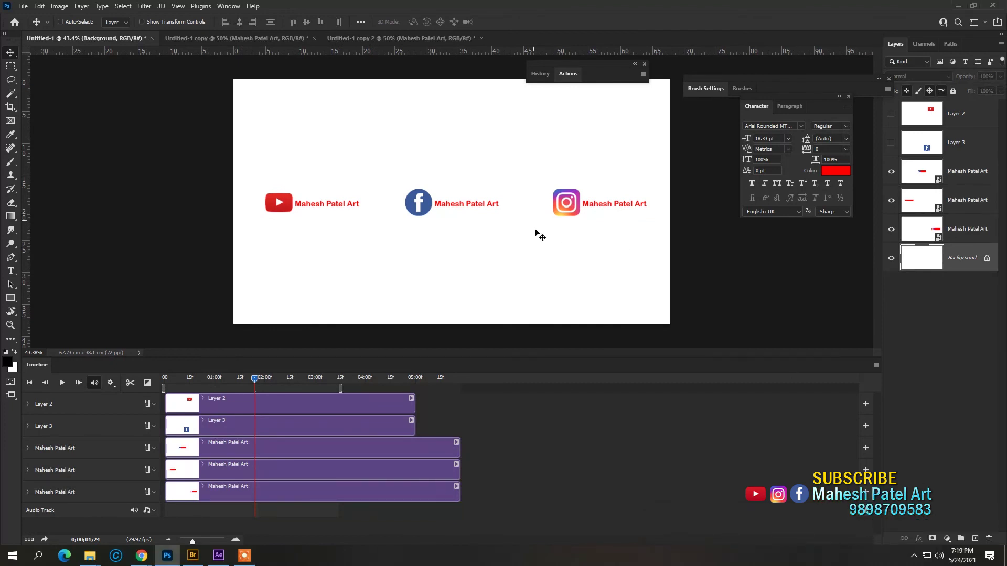
pyautogui.click(945, 538)
pyautogui.click(943, 363)
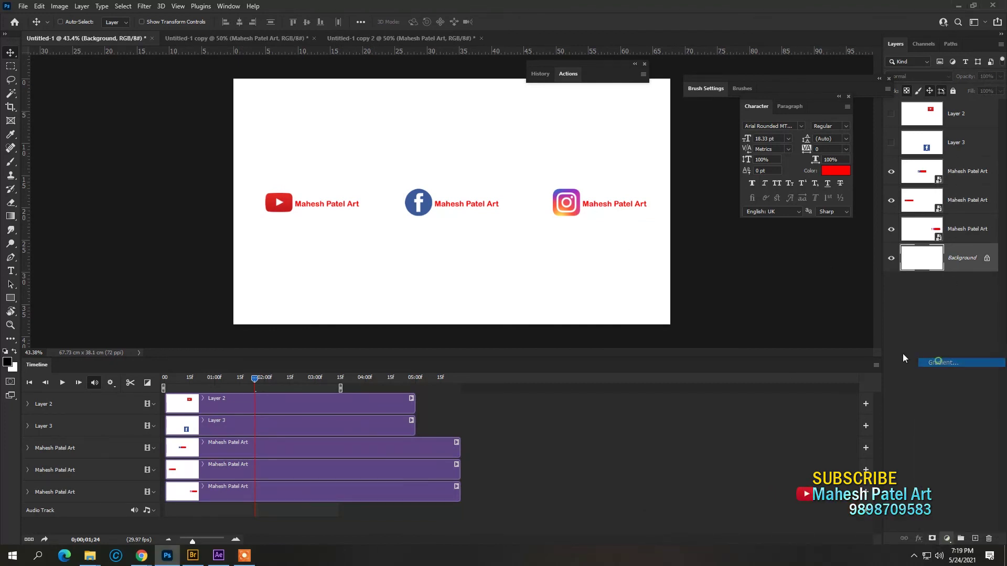
pyautogui.moveTo(602, 218); pyautogui.dragTo(680, 242)
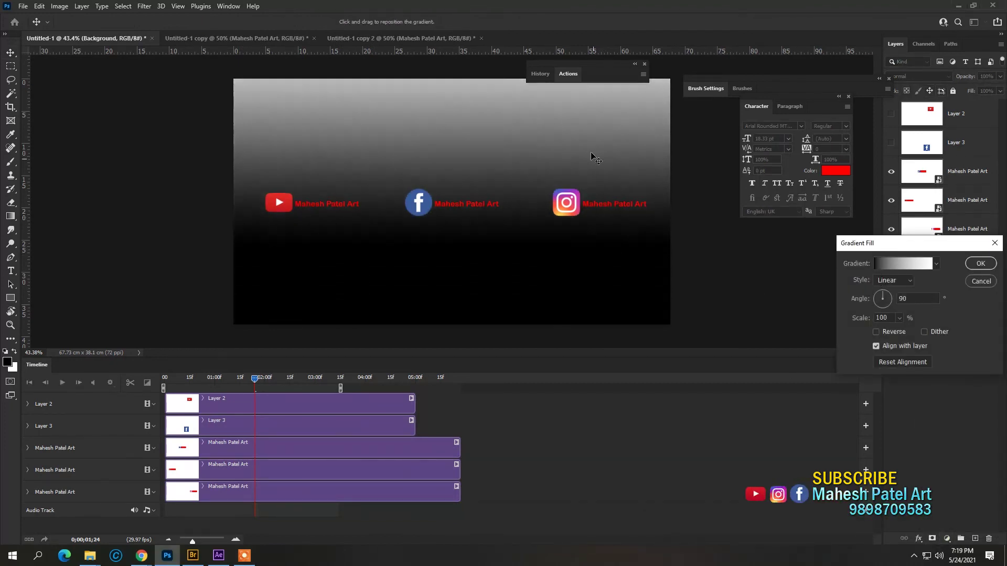
pyautogui.moveTo(859, 321)
pyautogui.mouseDown()
pyautogui.moveTo(895, 321)
pyautogui.moveTo(886, 319)
pyautogui.mouseUp()
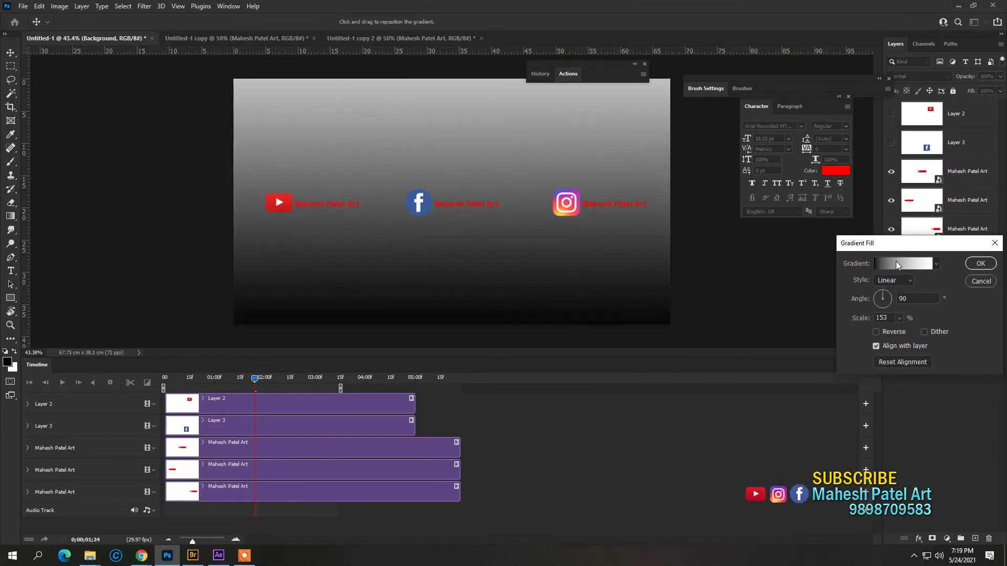
# - Try purple gradient presets, including Purple_19 and Purple_22, for the background
pyautogui.click(896, 262)
pyautogui.click(781, 338)
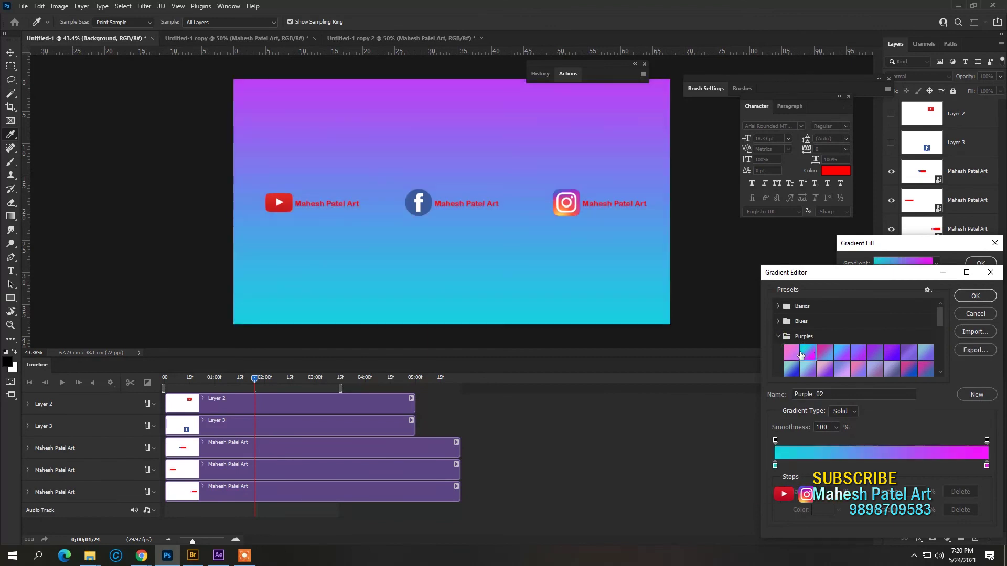
pyautogui.scroll(-2, 791, 352)
pyautogui.click(823, 362)
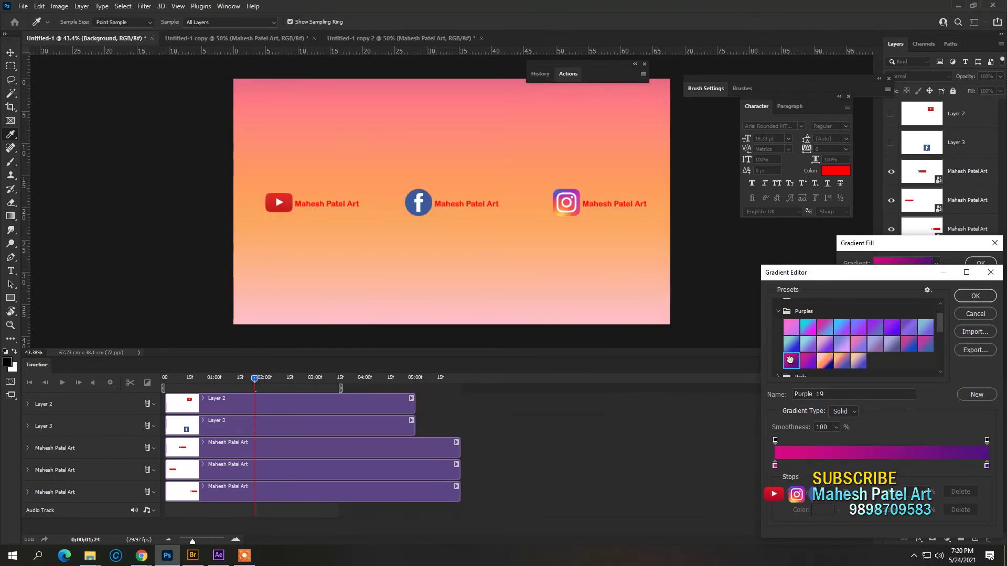
pyautogui.click(841, 362)
pyautogui.scroll(-2, 842, 356)
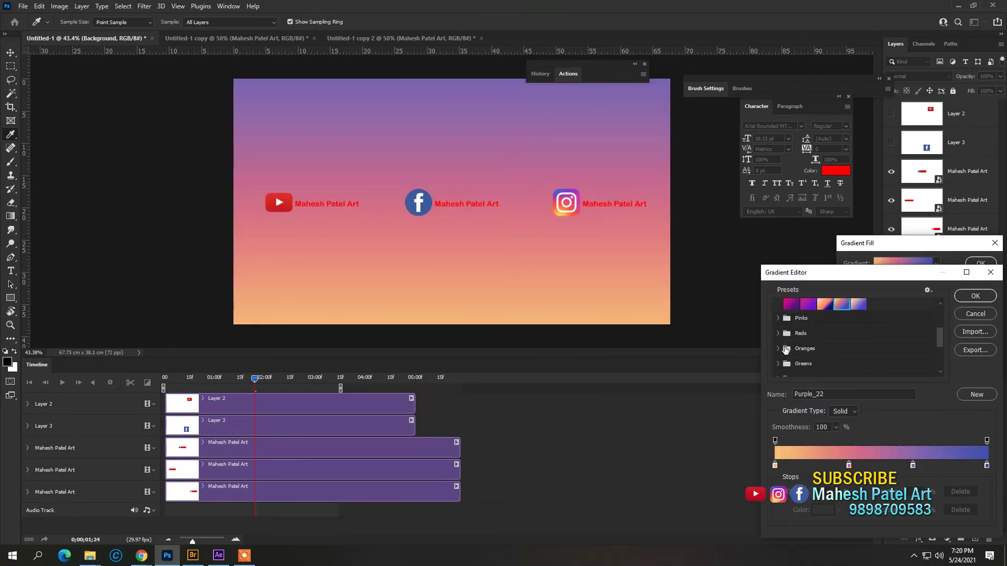
# - Try the Orange_03 and Orange_09 presets, then cancel and discard the gradient fill
pyautogui.click(778, 348)
pyautogui.click(808, 366)
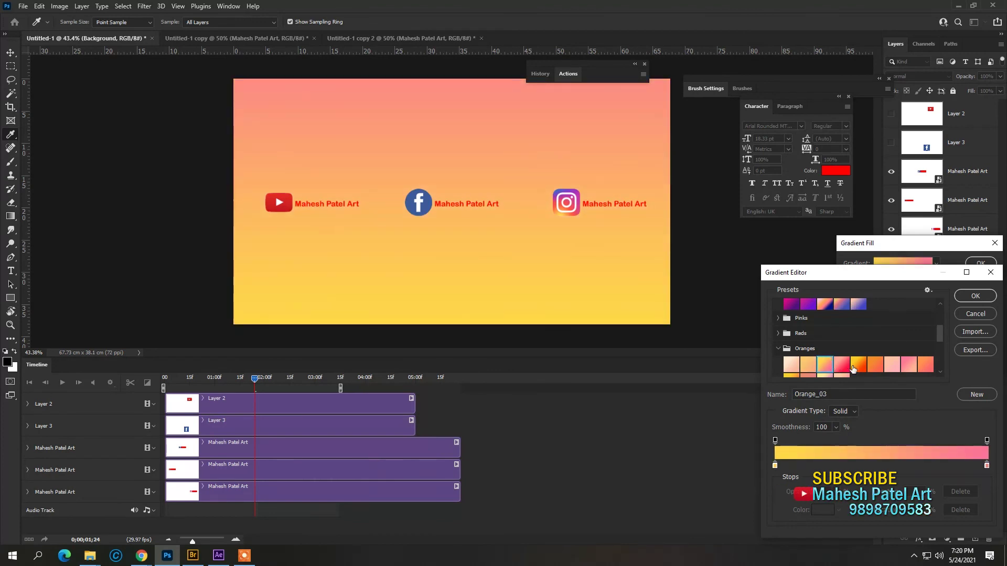
pyautogui.scroll(-2, 842, 367)
pyautogui.click(924, 341)
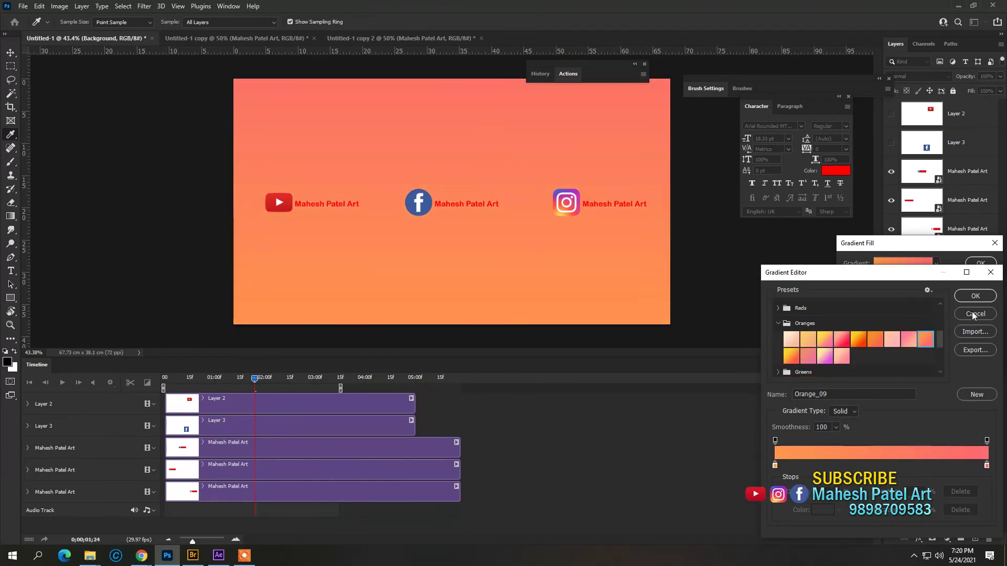
pyautogui.click(968, 312)
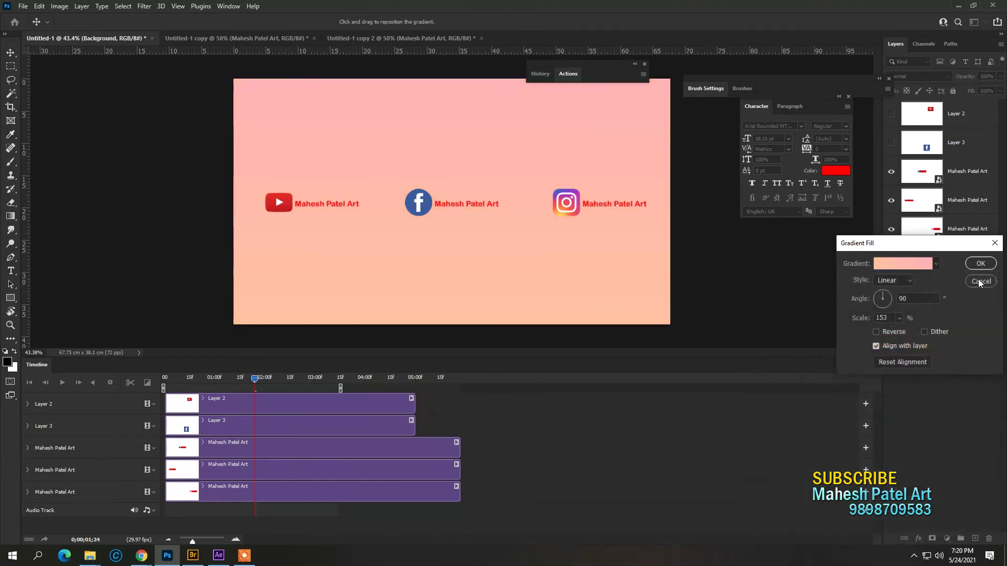
pyautogui.press('Escape')
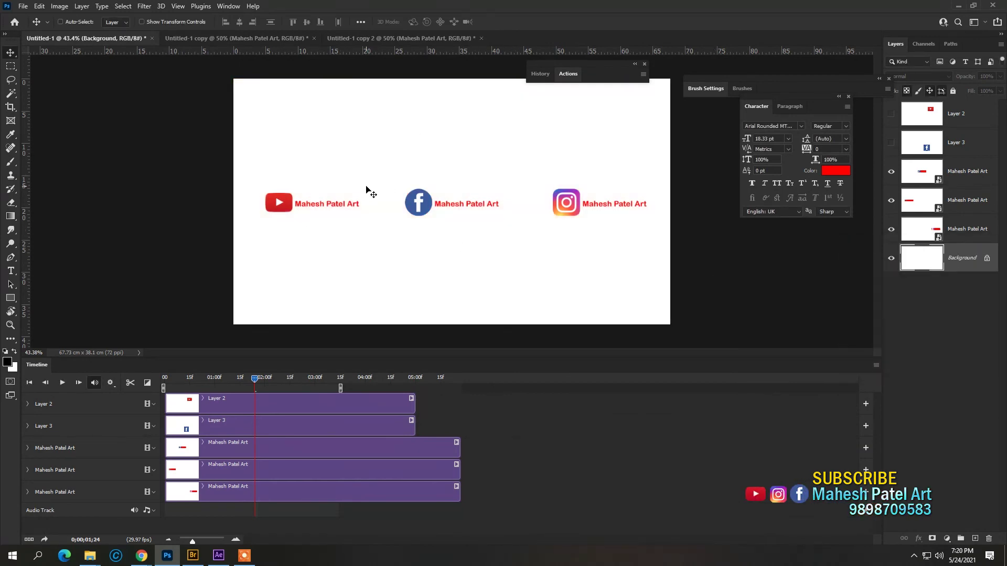
# - Render the animation as an H.264 video named 'icon' to the Desktop, then scrub to review
pyautogui.click(23, 6)
pyautogui.moveTo(35, 159)
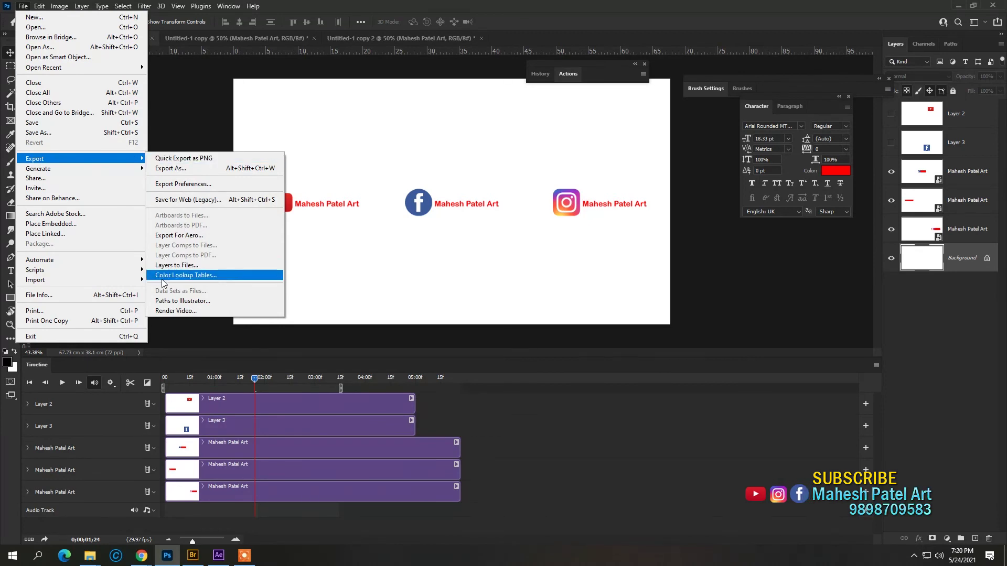
pyautogui.click(170, 311)
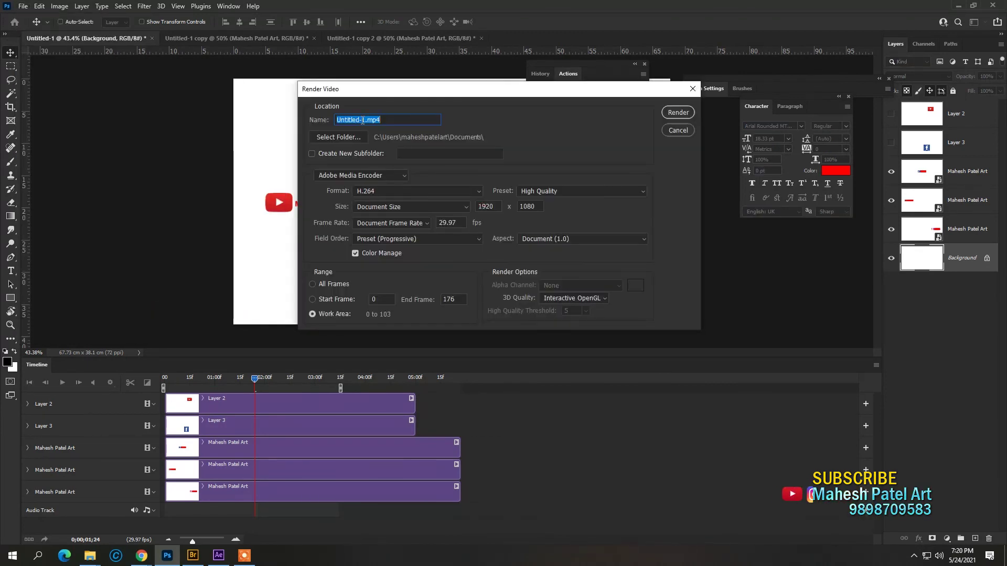
pyautogui.moveTo(381, 92); pyautogui.dragTo(472, 225)
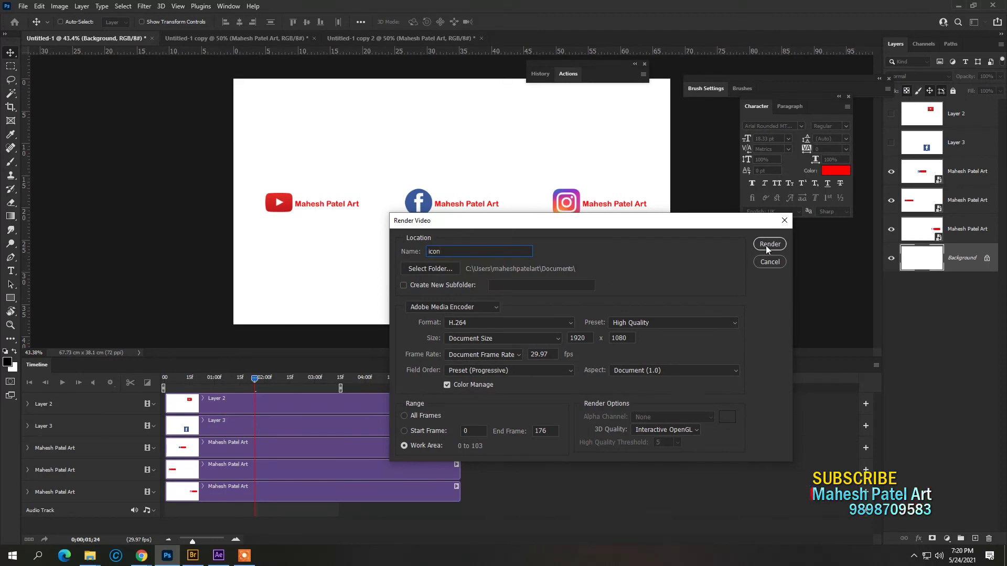
pyautogui.click(448, 268)
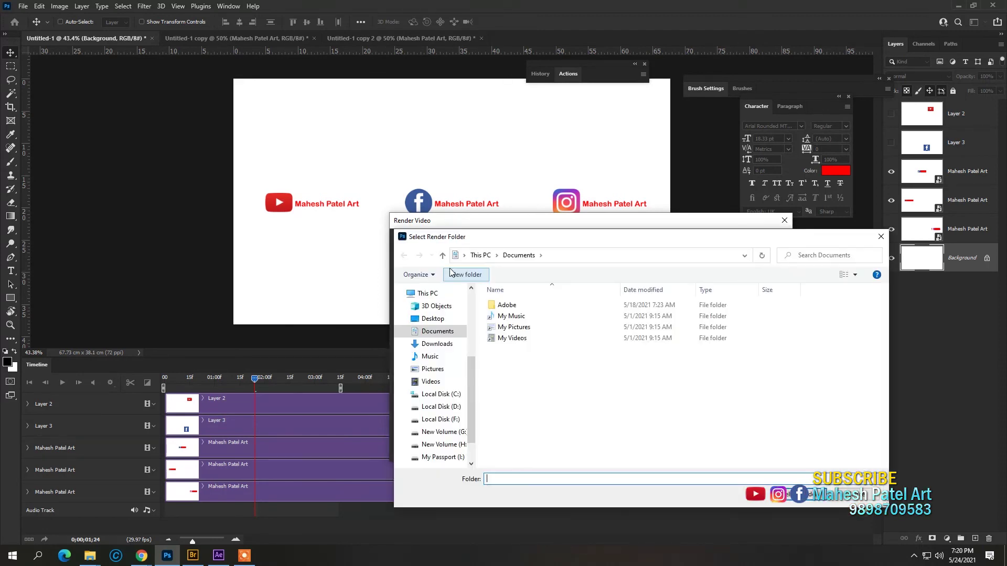
pyautogui.click(433, 318)
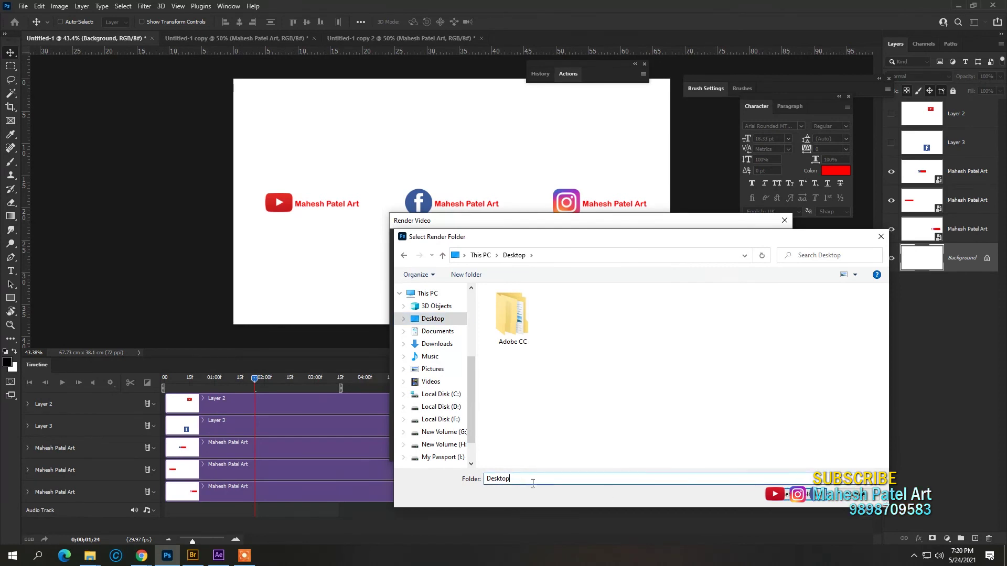
pyautogui.click(787, 495)
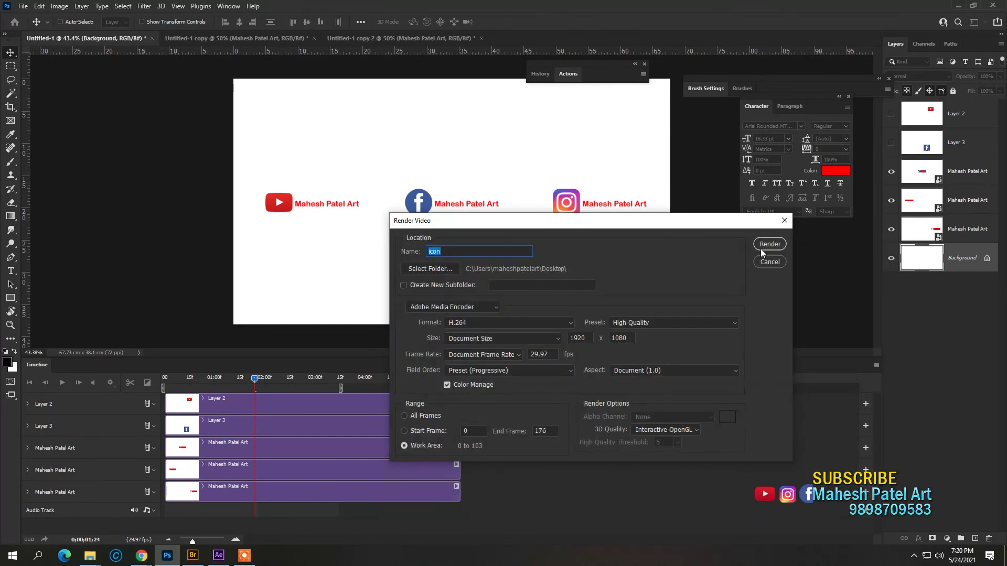
pyautogui.click(767, 243)
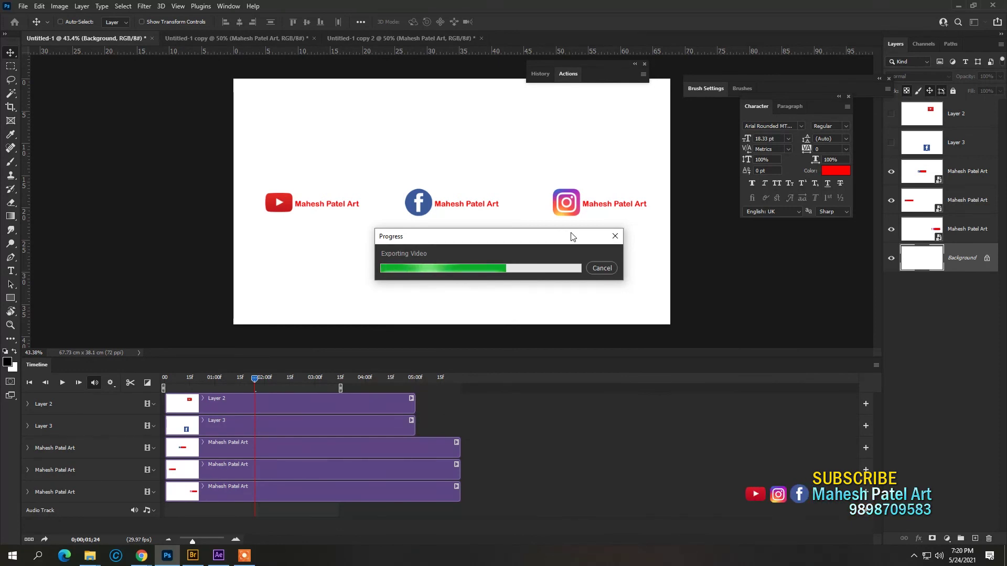
pyautogui.moveTo(257, 376); pyautogui.dragTo(334, 371)
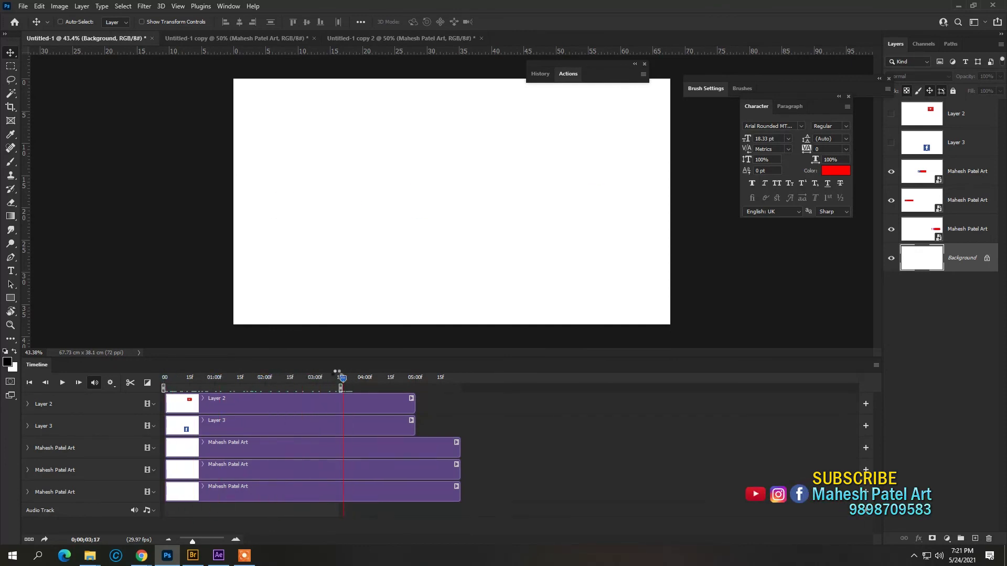